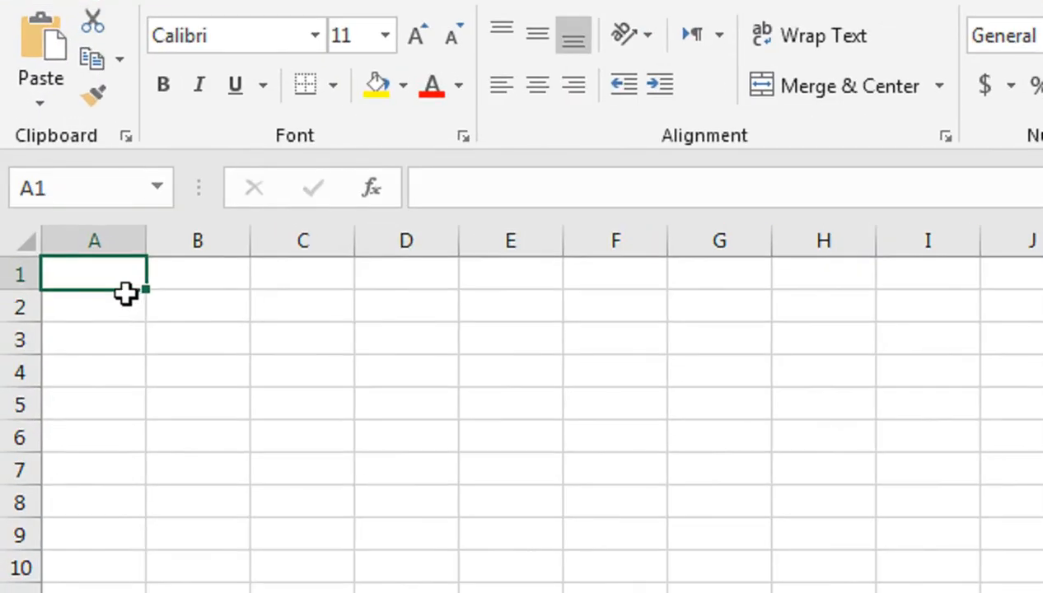
# Put CATEGORY in A1 and the title CUSTOMER LEDGER in E1
pyautogui.write('CATE')
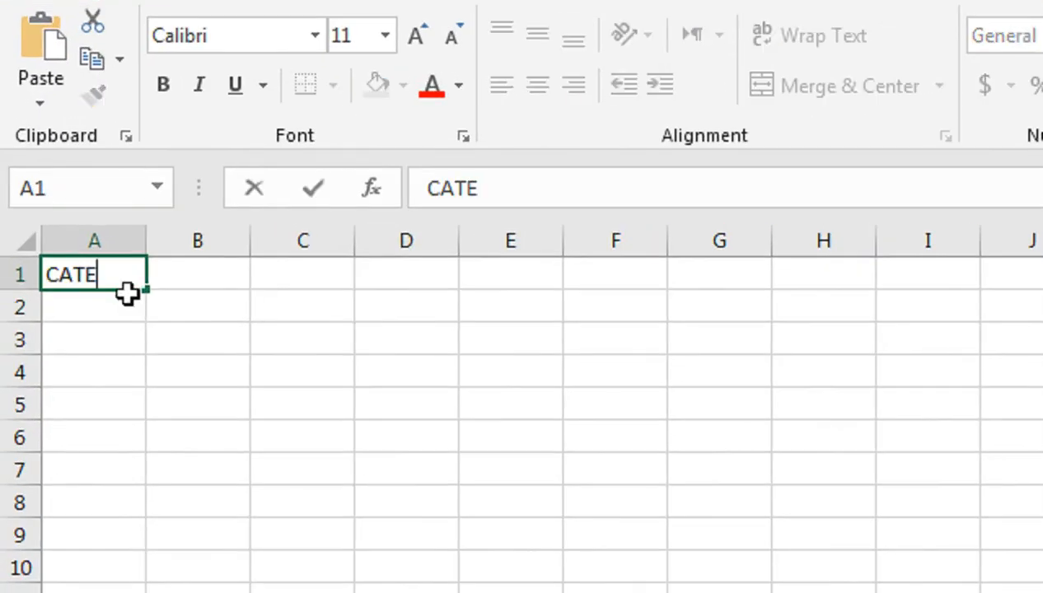
pyautogui.write('GORY')
pyautogui.press('Tab')
pyautogui.press('Tab')
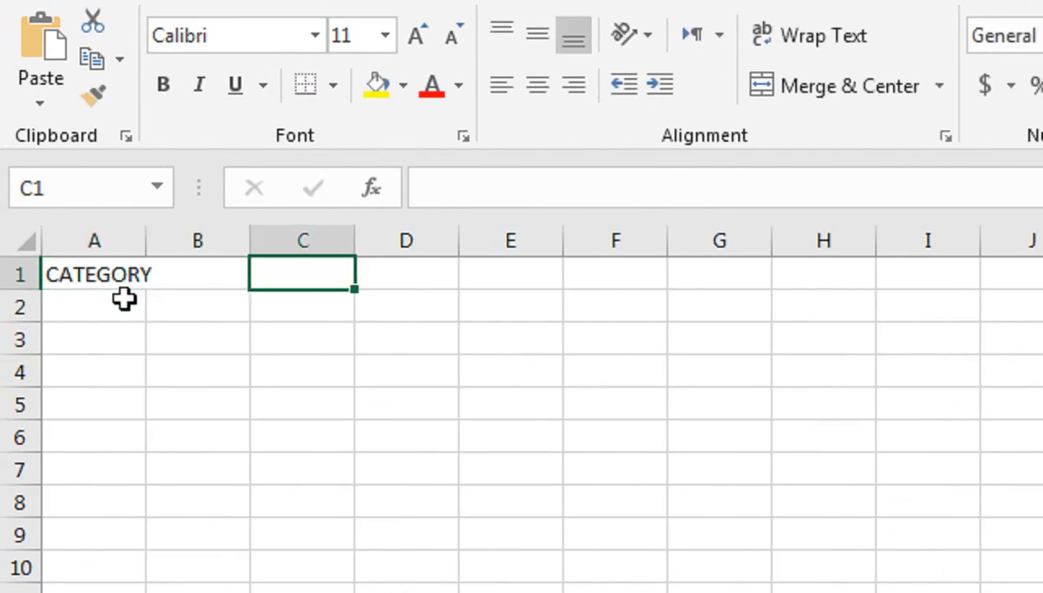
pyautogui.press('Tab')
pyautogui.press('Tab')
pyautogui.press('Tab')
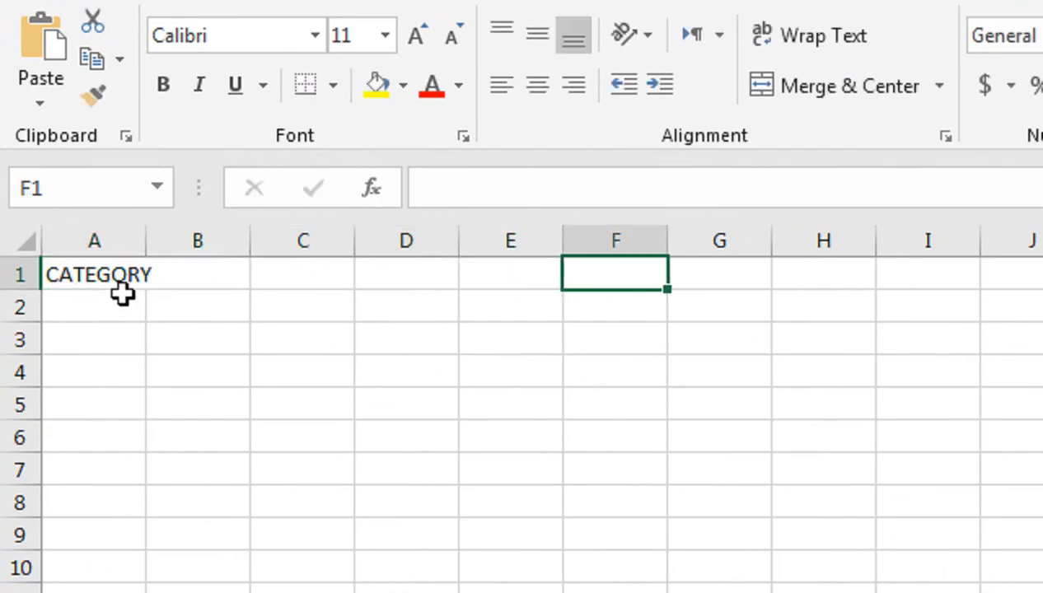
pyautogui.press('Left')
pyautogui.write('CUS')
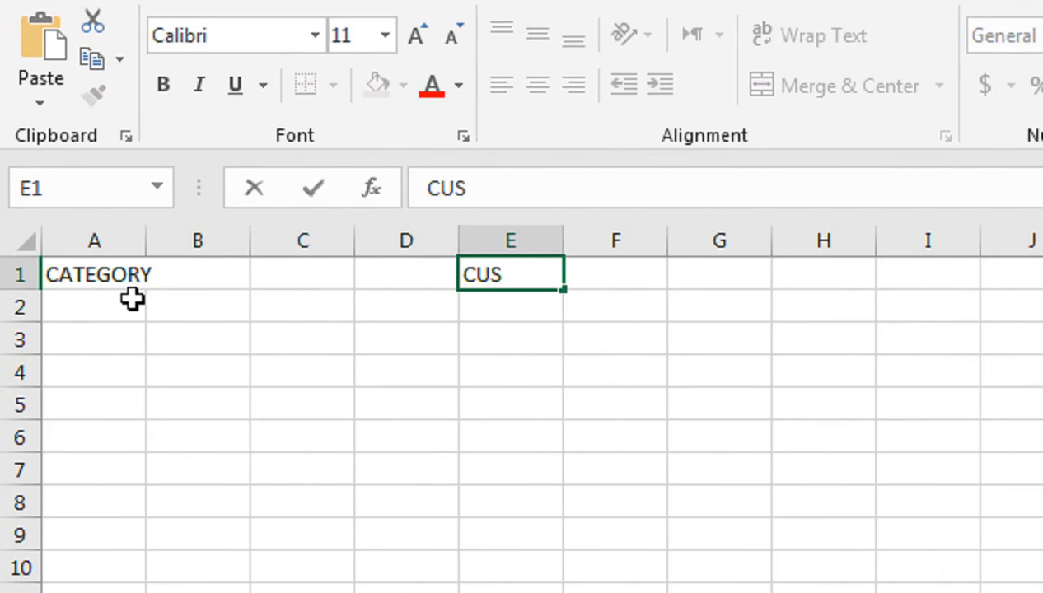
pyautogui.write('TOMER LEDGER')
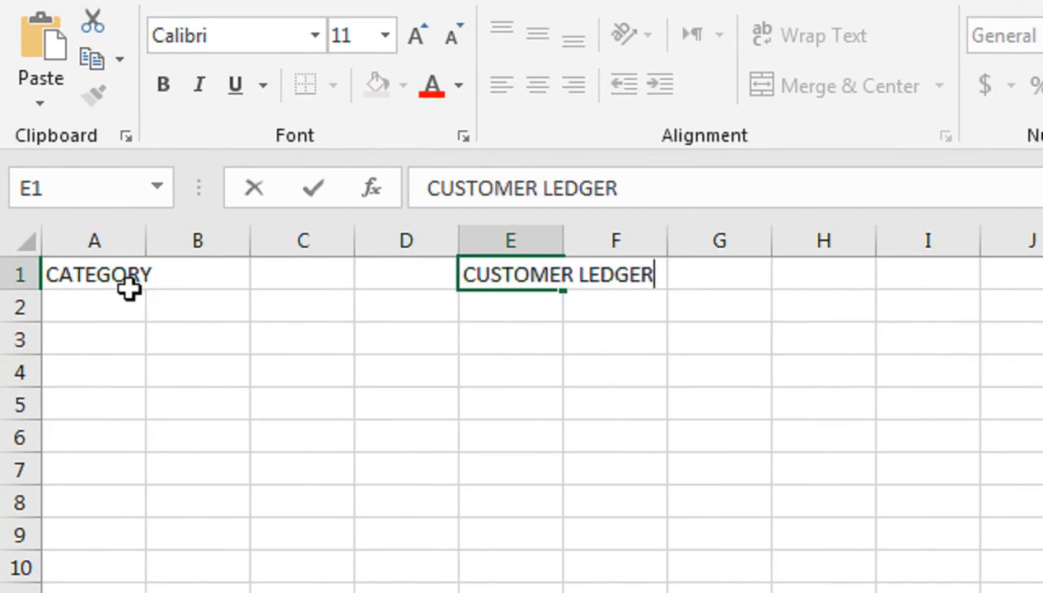
pyautogui.press('Return')
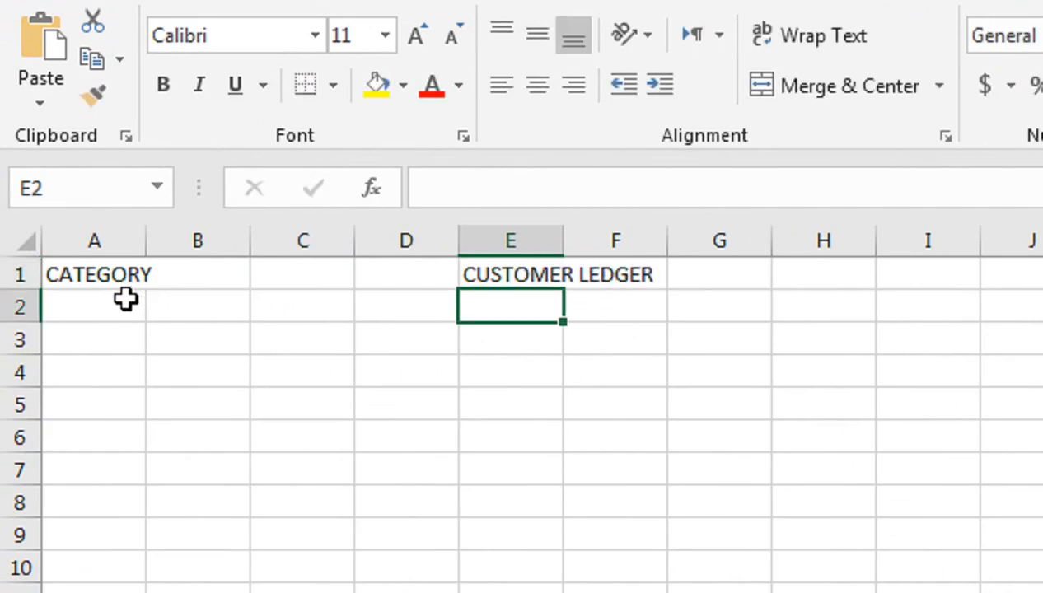
# Fill row 2 with PLOT NO, R-50, MEMBER # and the member number in E2
pyautogui.press('Left')
pyautogui.press('Left')
pyautogui.press('Left')
pyautogui.press('Left')
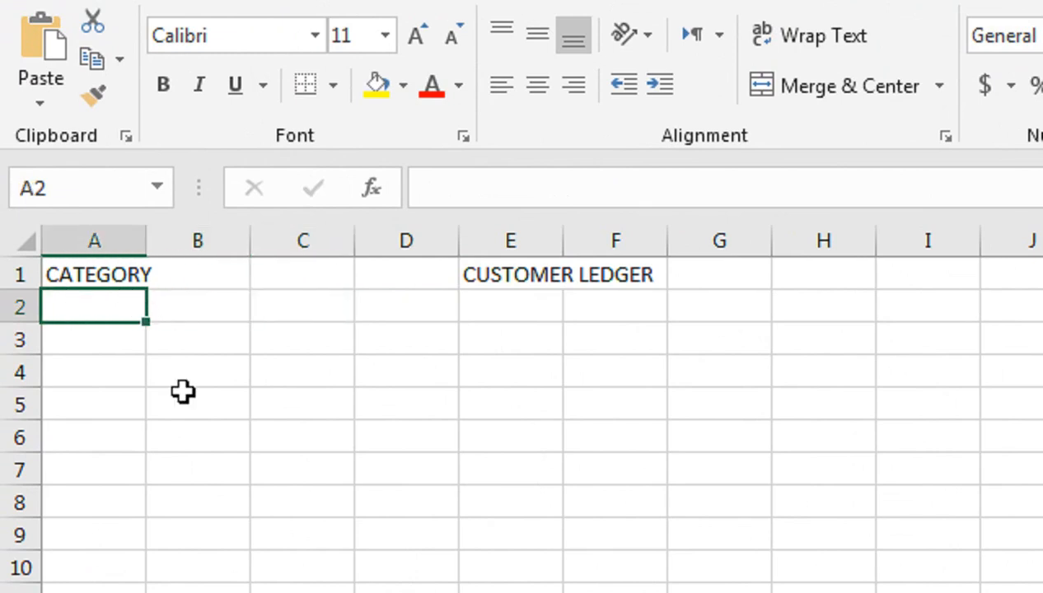
pyautogui.write('PLOT')
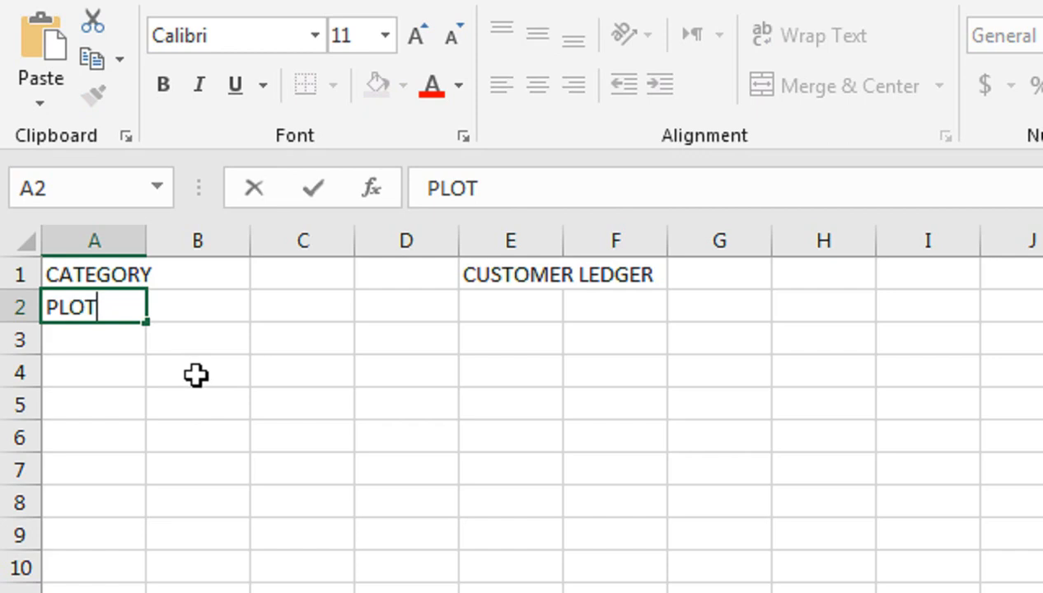
pyautogui.write('NO')
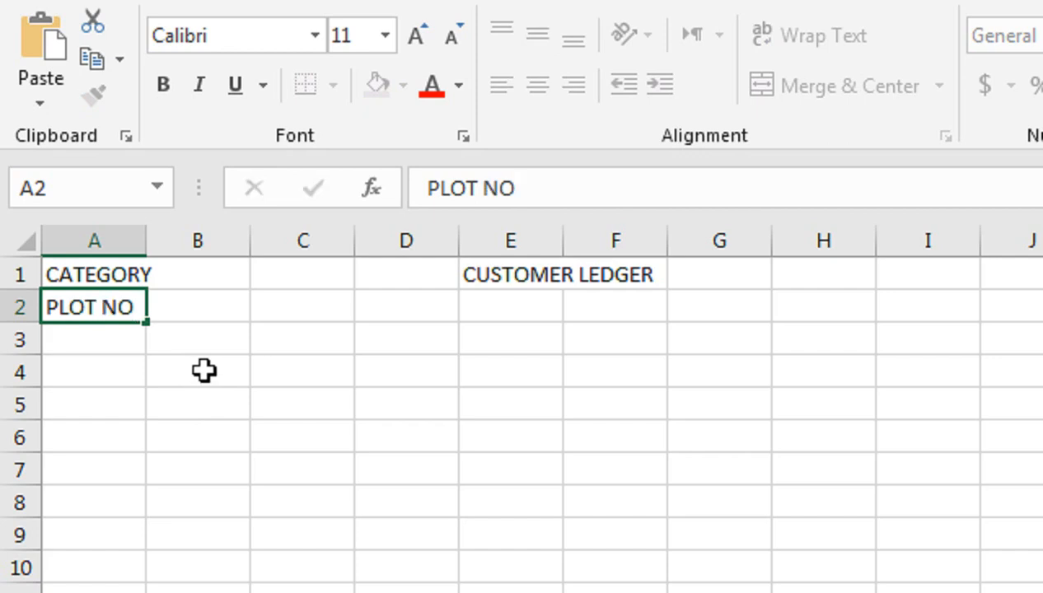
pyautogui.press('Tab')
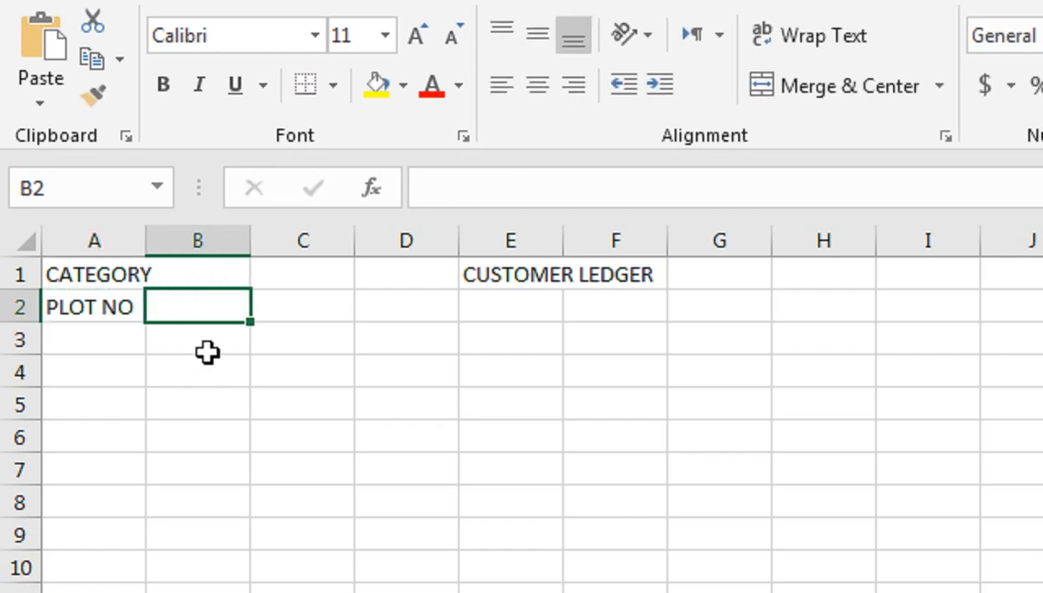
pyautogui.write('R-50')
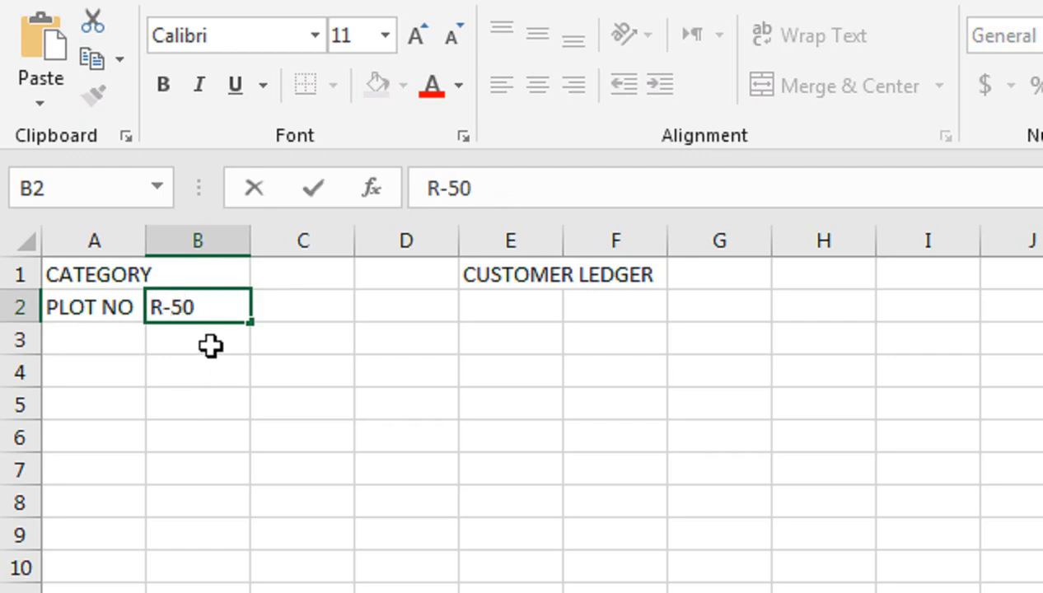
pyautogui.press('Tab')
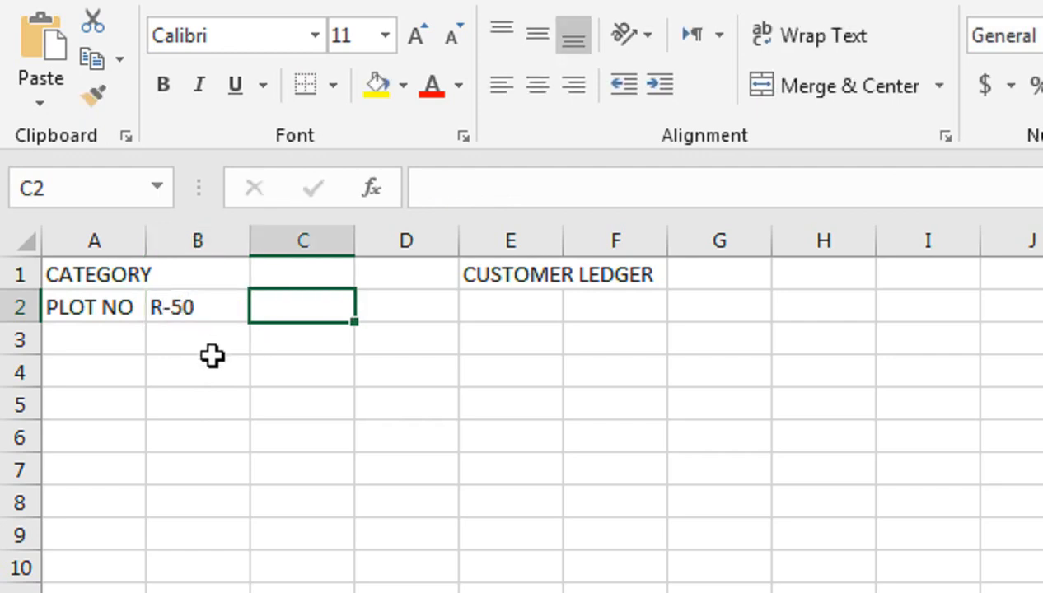
pyautogui.press('Tab')
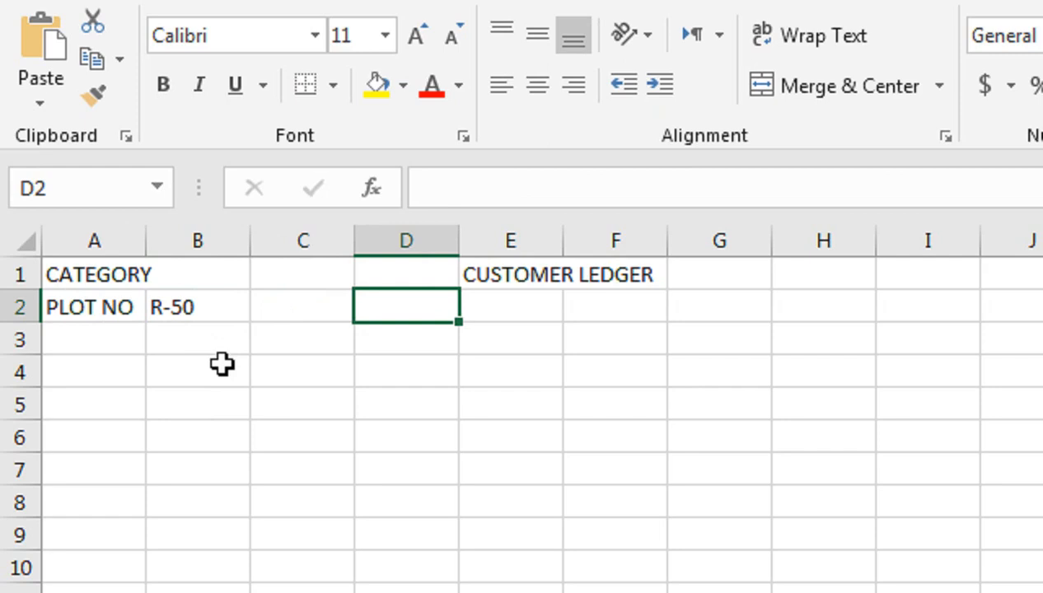
pyautogui.write('MEM')
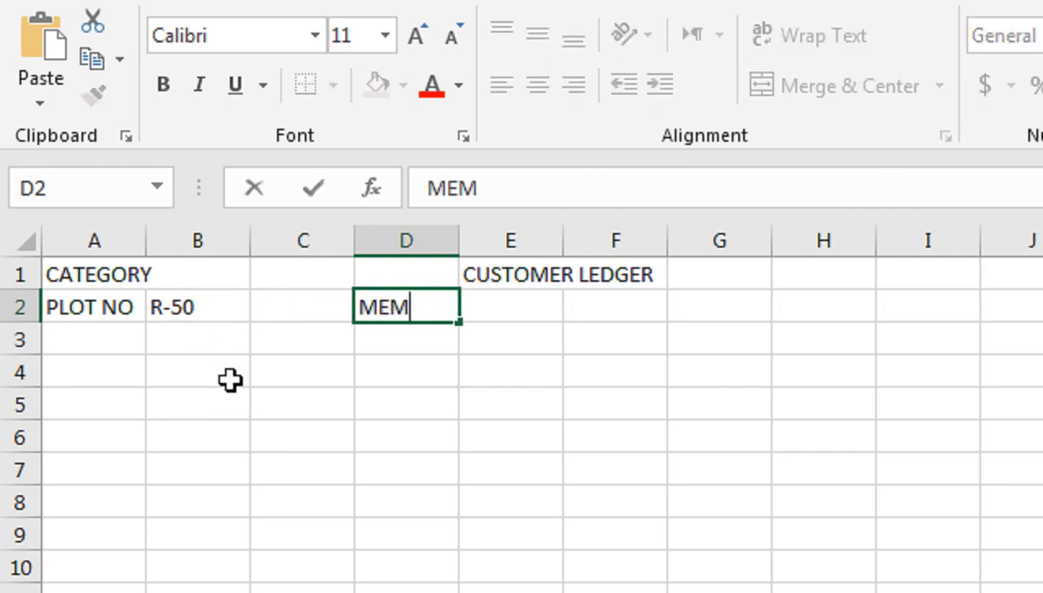
pyautogui.write('BER')
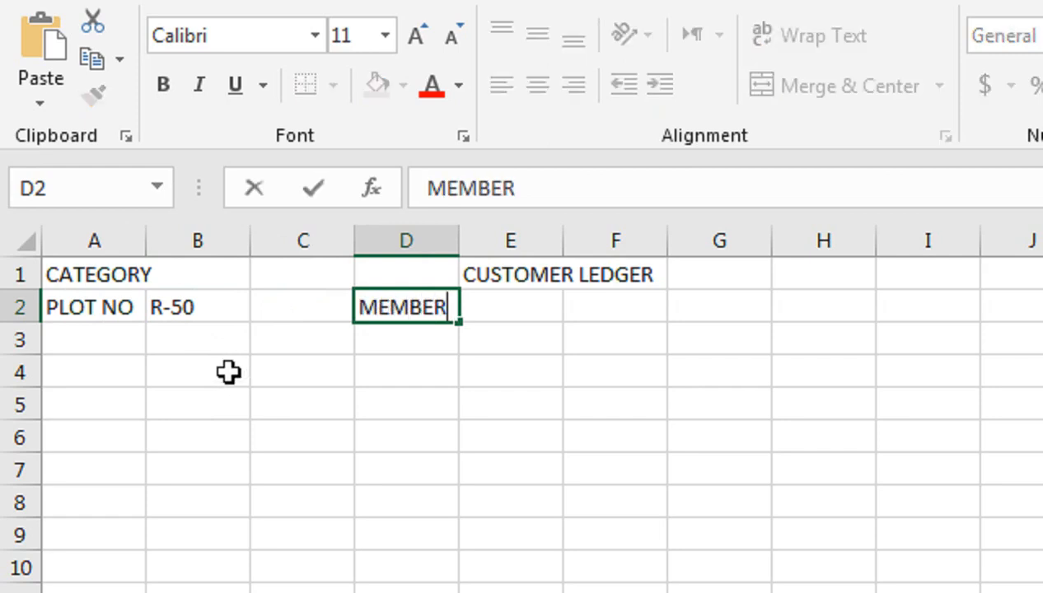
pyautogui.write(' #')
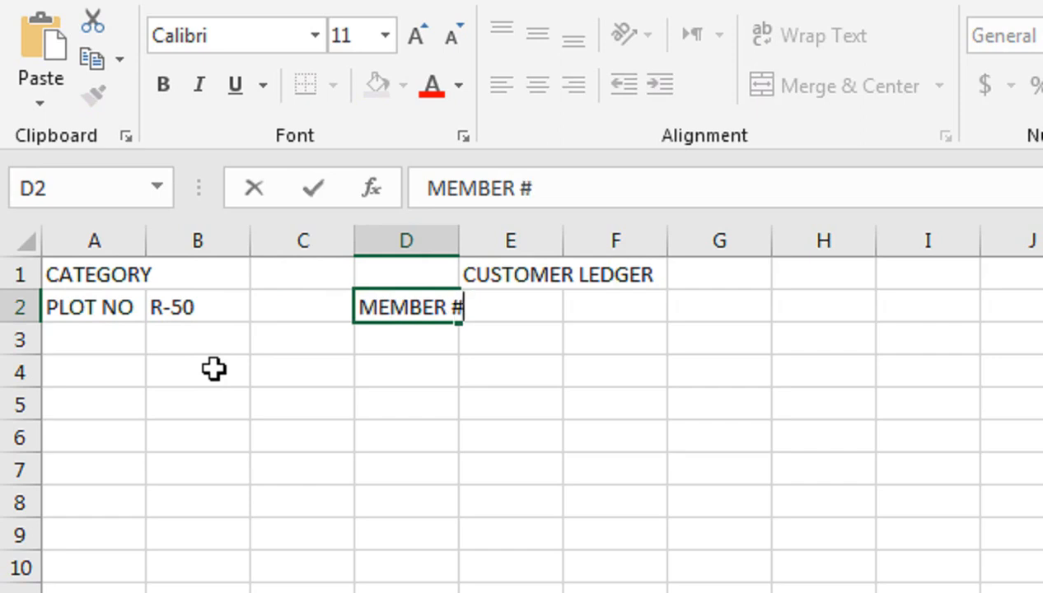
pyautogui.press('Tab')
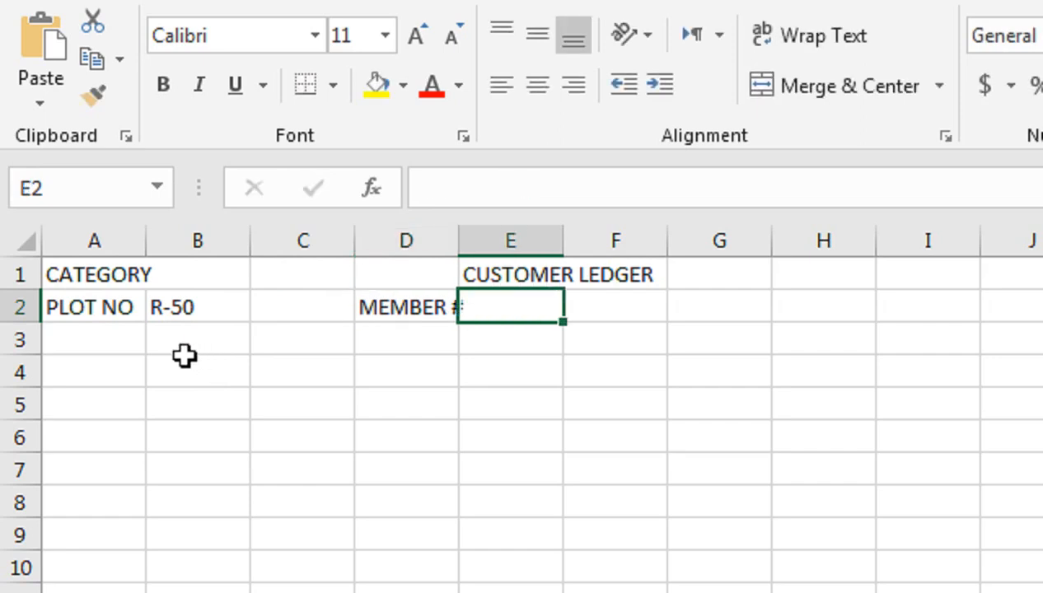
pyautogui.write('070')
pyautogui.press('BackSpace')
pyautogui.write('1')
pyautogui.press('Return')
# Autofit column D to the MEMBER # label using Alt+O, C, A
pyautogui.press('Up')
pyautogui.press('Right')
pyautogui.press('Right')
pyautogui.press('Right')
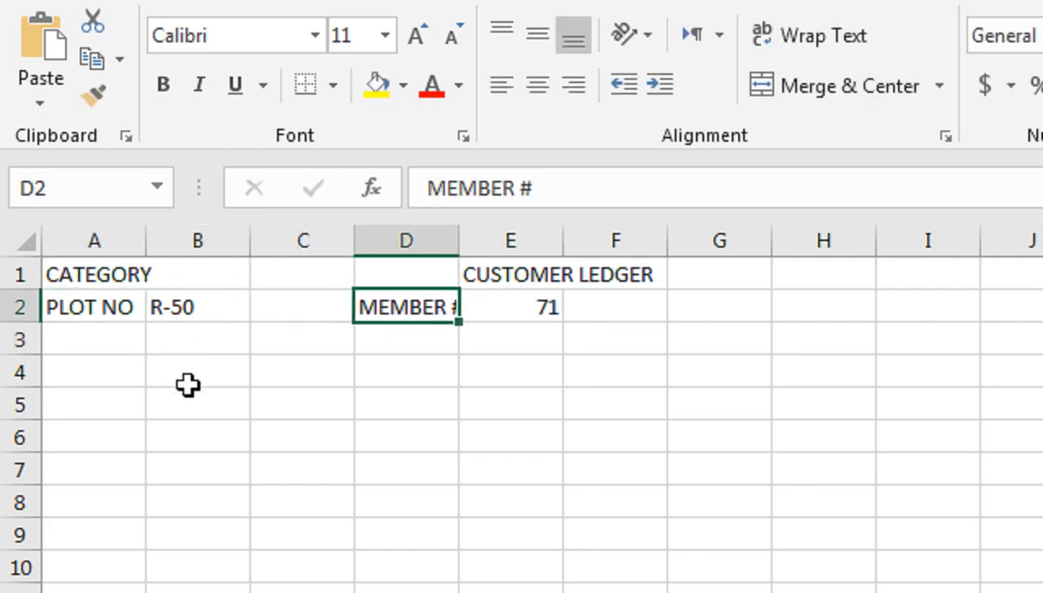
pyautogui.hotkey('alt', 'o')
pyautogui.press('c')
pyautogui.press('a')
pyautogui.press('Down')
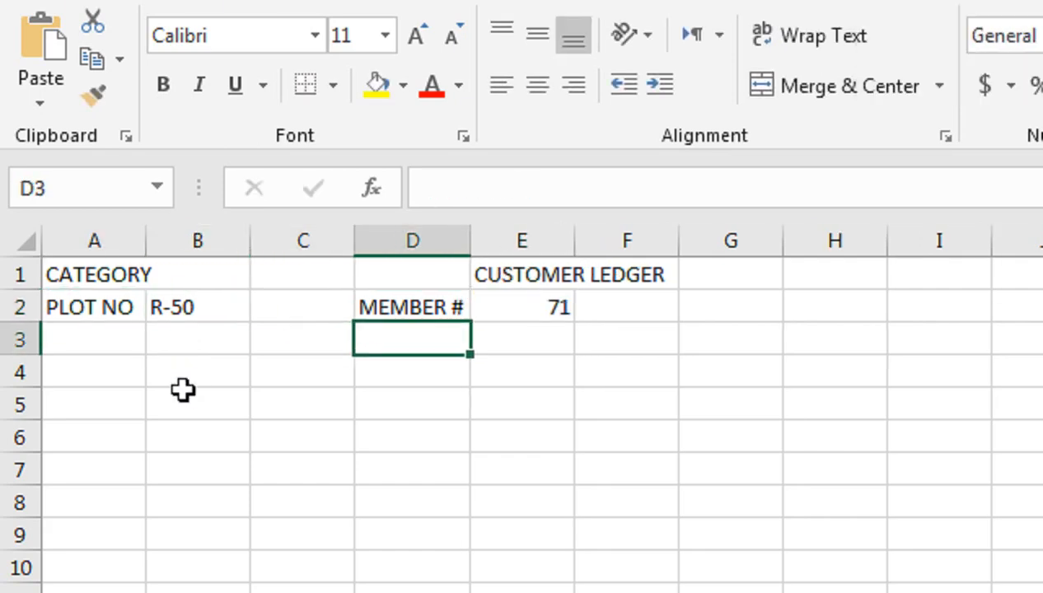
# Label A3 as NAME and select the cells across row 3
pyautogui.press('Home')
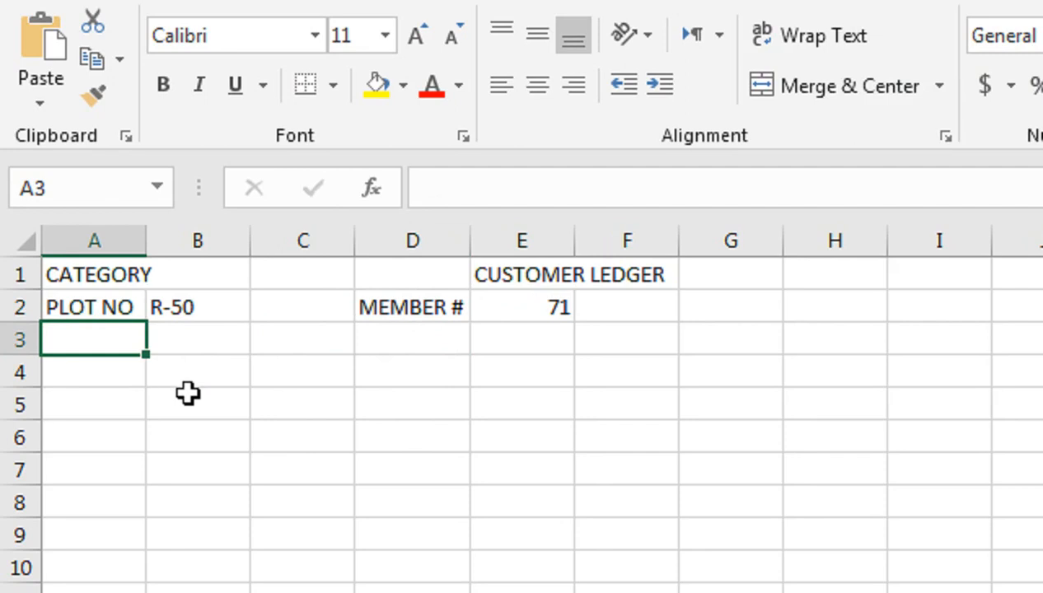
pyautogui.write('NMAW')
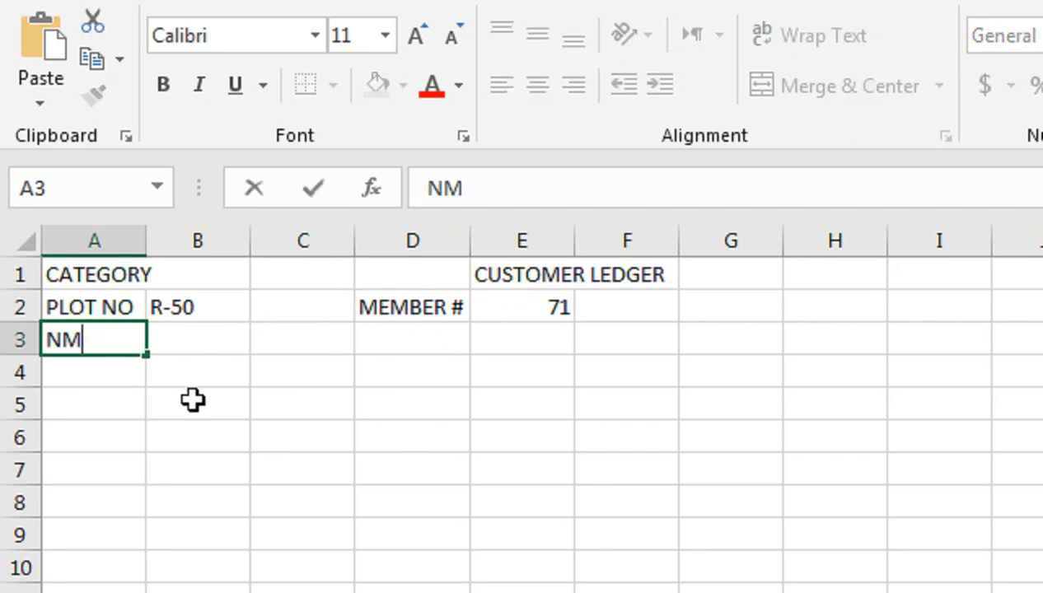
pyautogui.press('BackSpace')
pyautogui.press('BackSpace')
pyautogui.press('BackSpace')
pyautogui.write('AME')
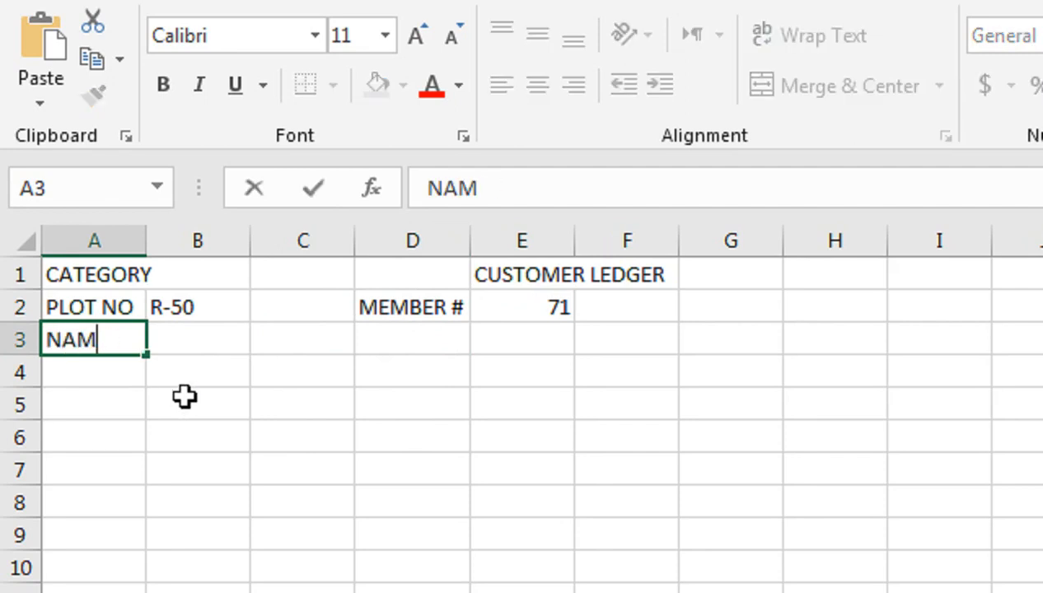
pyautogui.press('Tab')
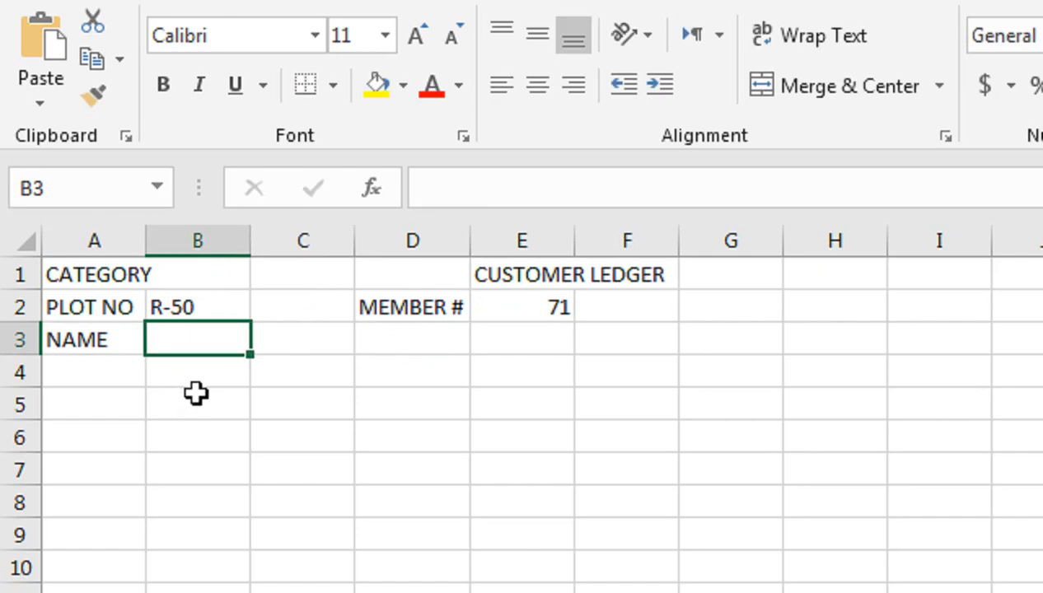
pyautogui.hotkey('shift', 'Right')
pyautogui.hotkey('shift', 'Right')
pyautogui.hotkey('shift', 'Right')
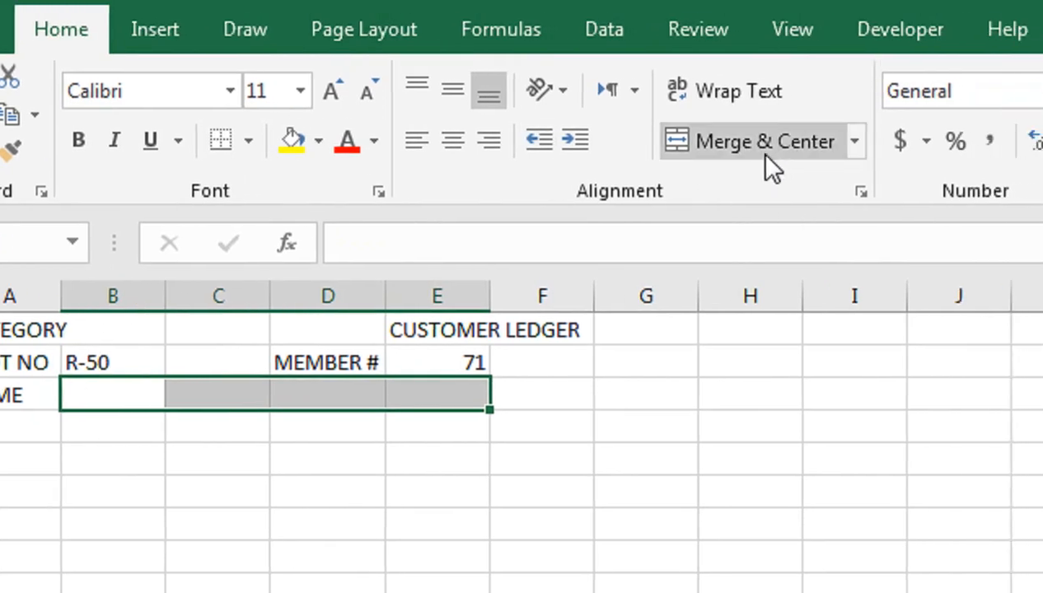
# Merge B3:E3 and enter the customer's full name there
pyautogui.click(767, 156)
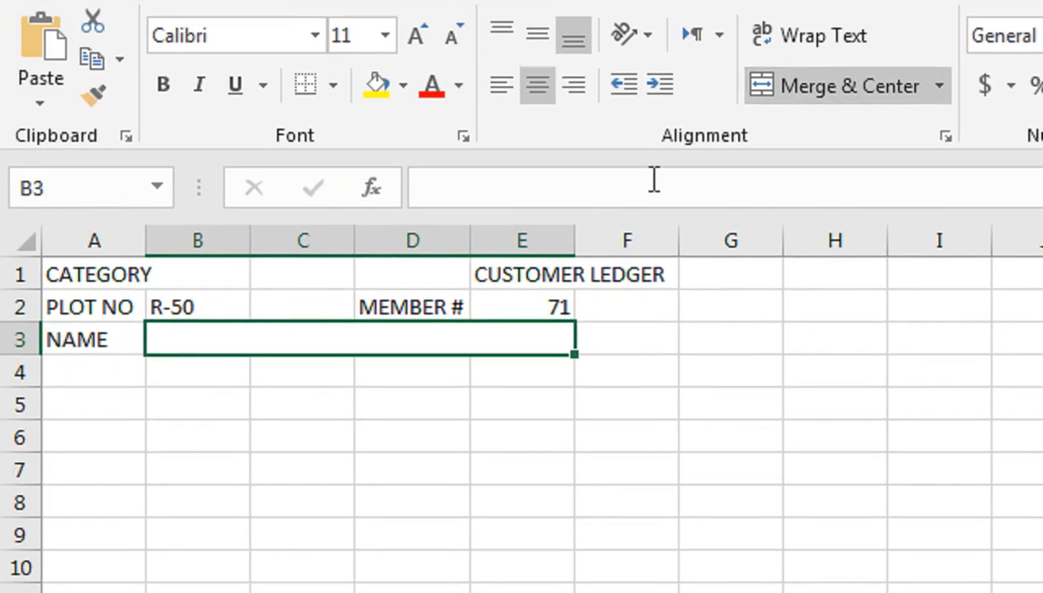
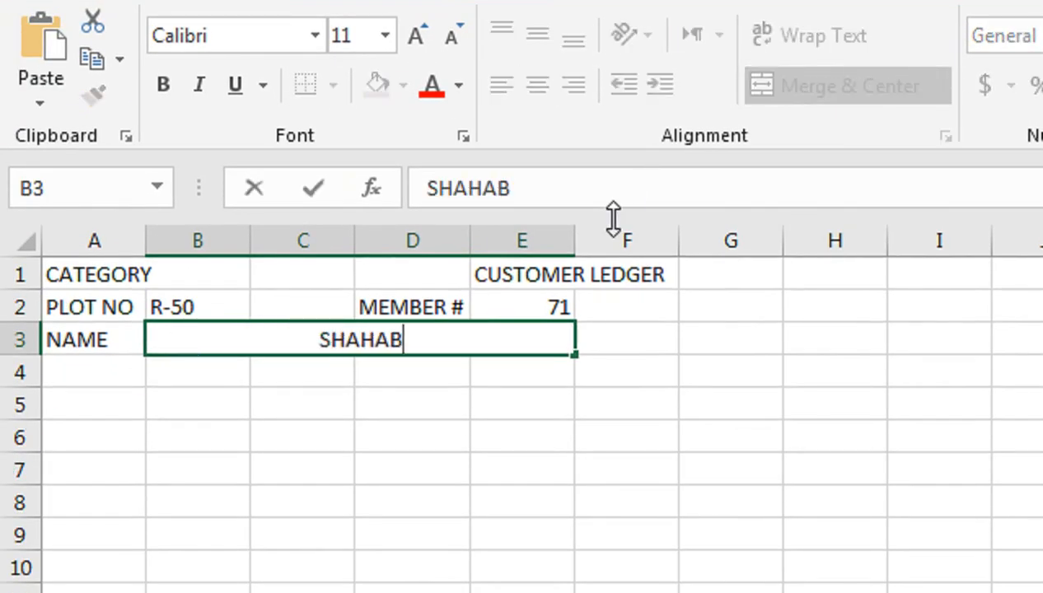
pyautogui.press('Return')
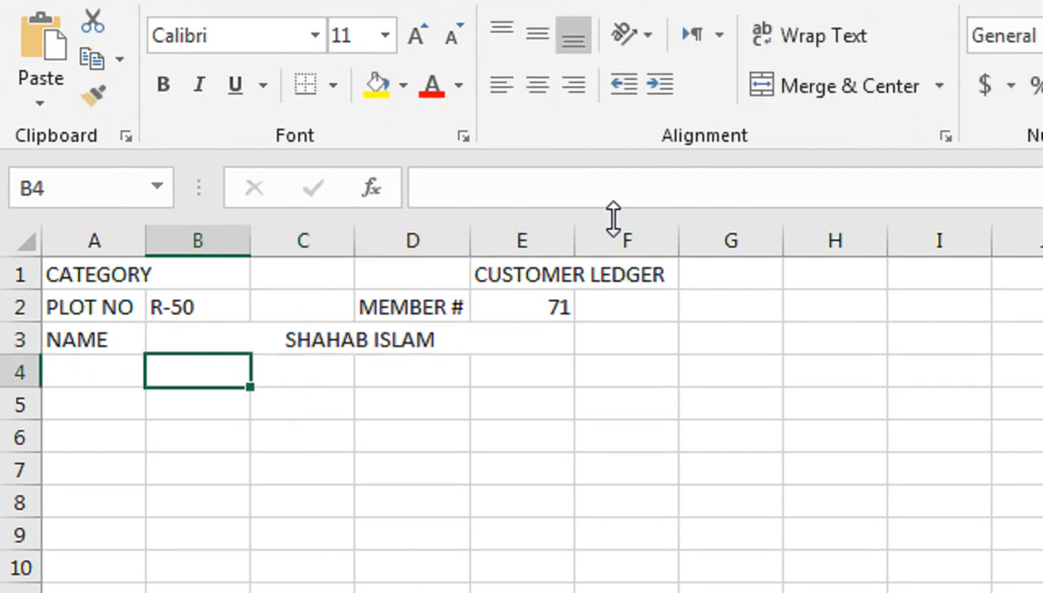
# Add the Mobile No label in A4
pyautogui.press('Left')
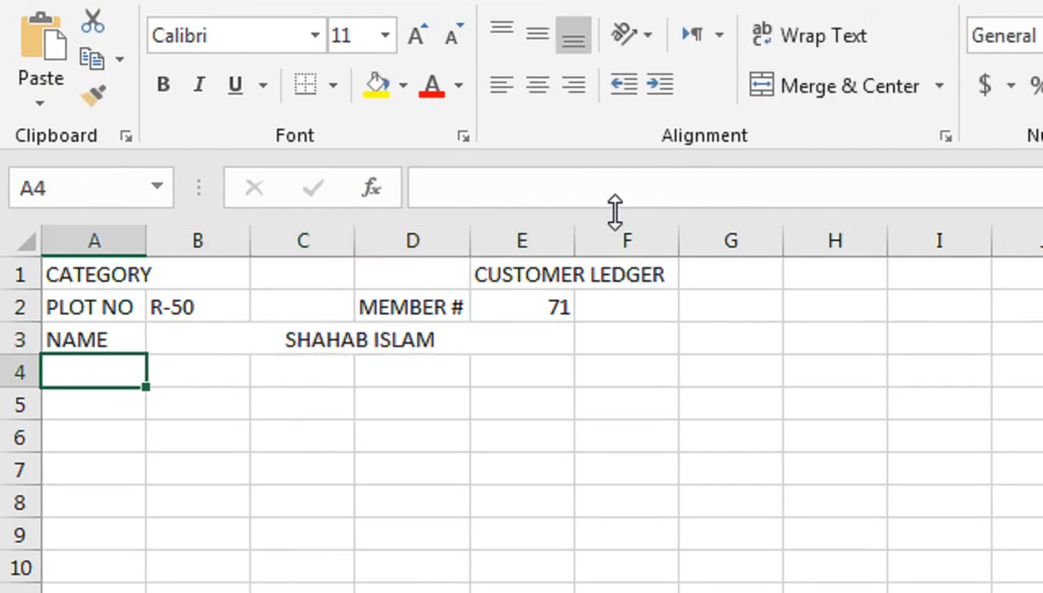
pyautogui.write('mO')
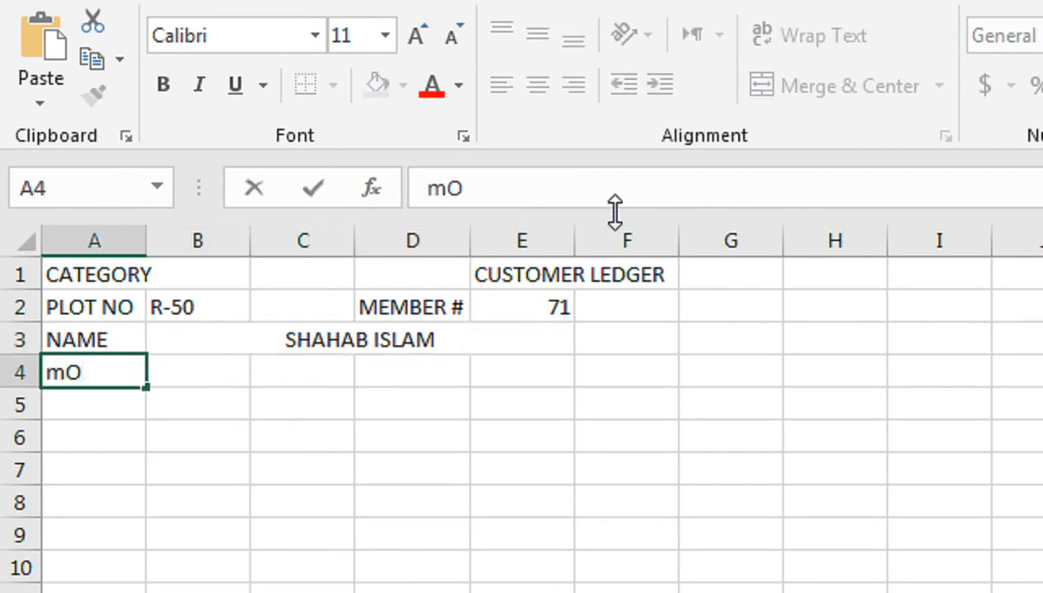
pyautogui.write('BILE ')
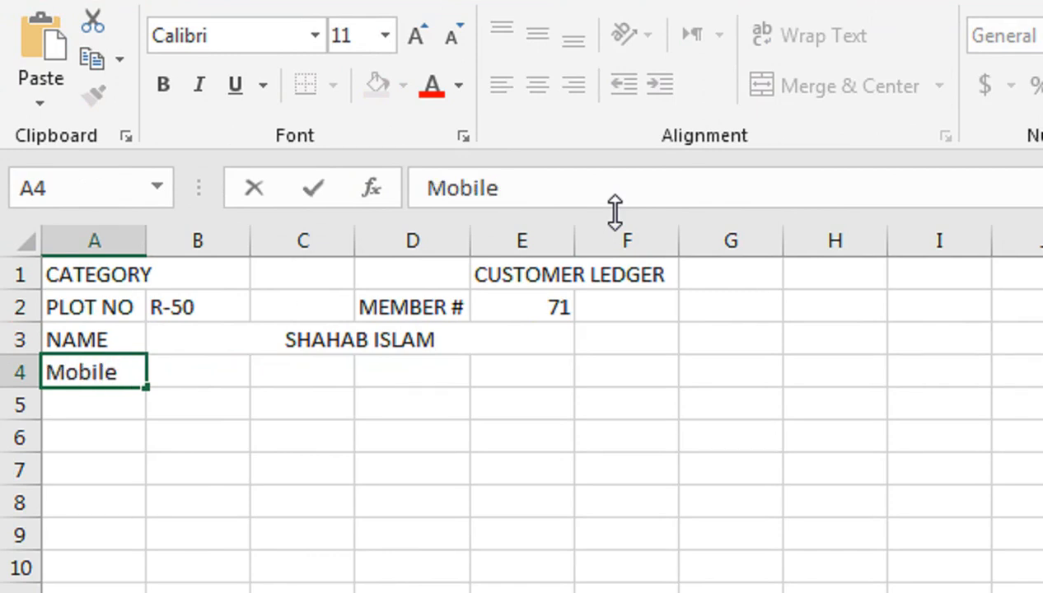
pyautogui.write('No')
pyautogui.press('Right')
pyautogui.press('Right')
pyautogui.press('Right')
pyautogui.press('Right')
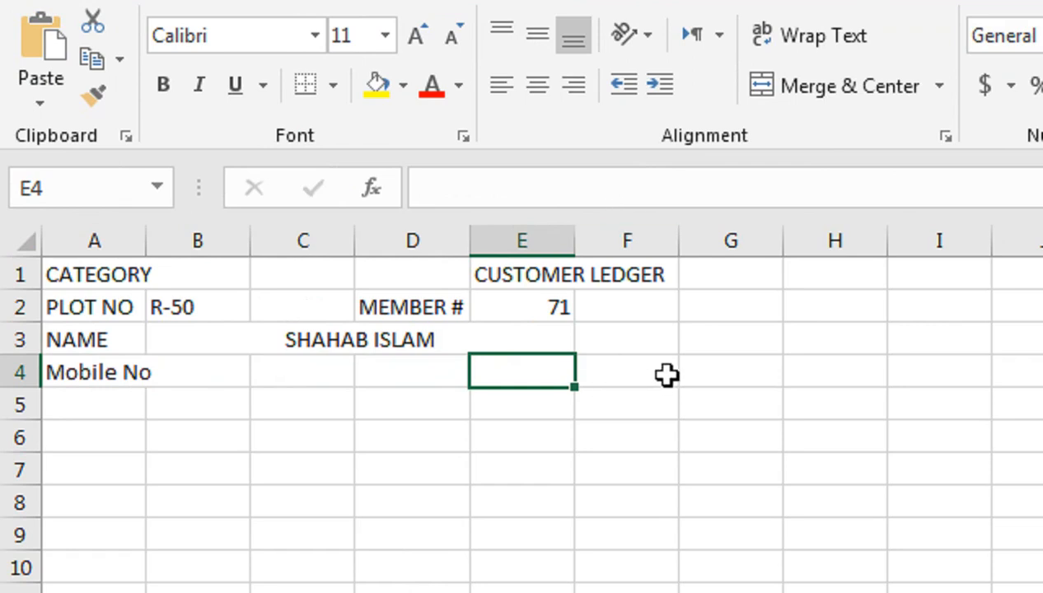
# Enter the headings Sr # in A6 and Date in B6, fixing the Date typo
pyautogui.click(93, 430)
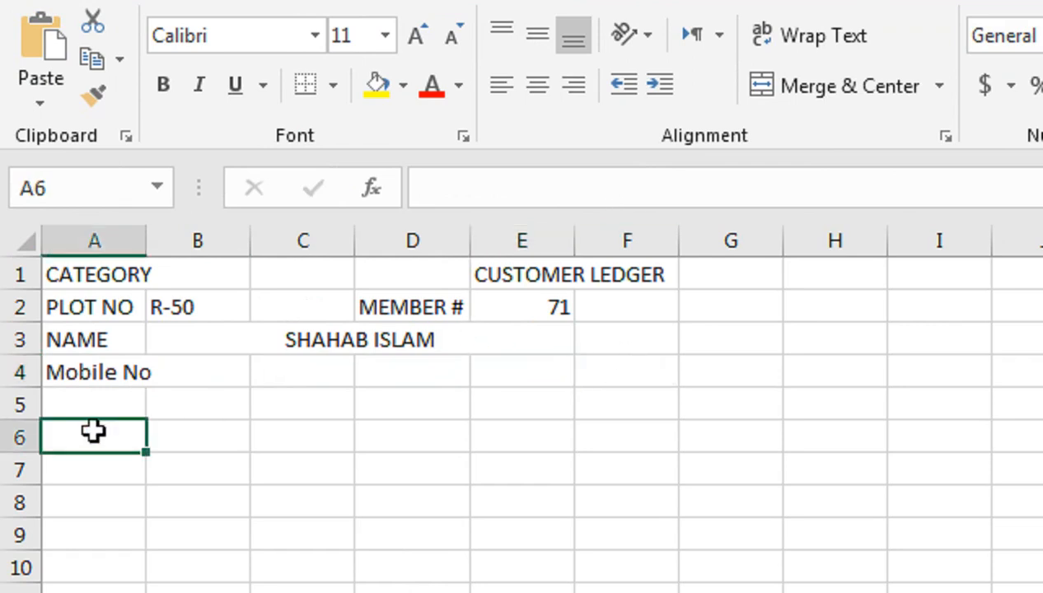
pyautogui.write('Sr')
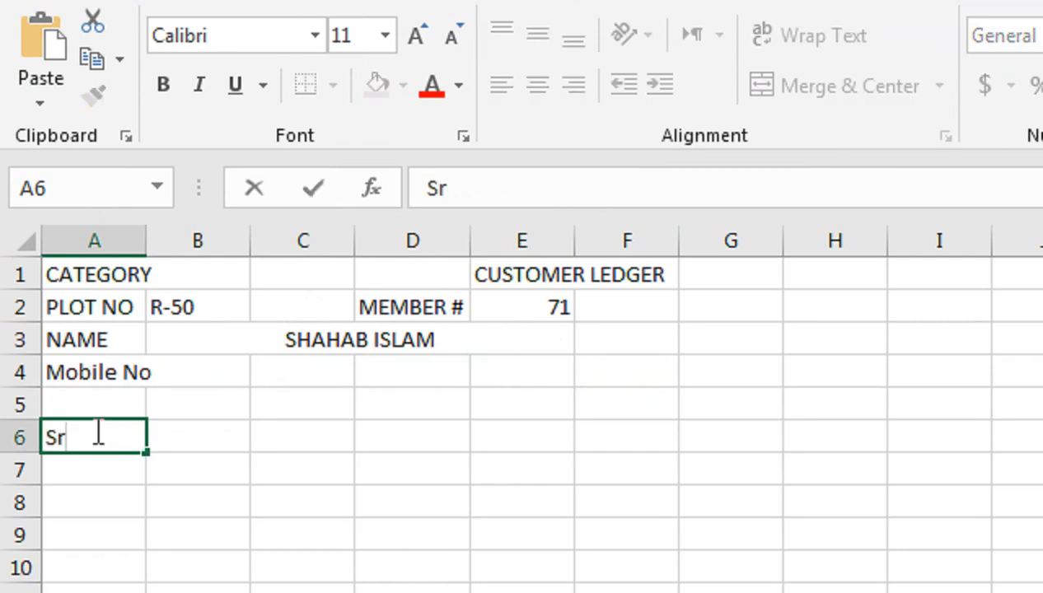
pyautogui.write(' #')
pyautogui.press('Tab')
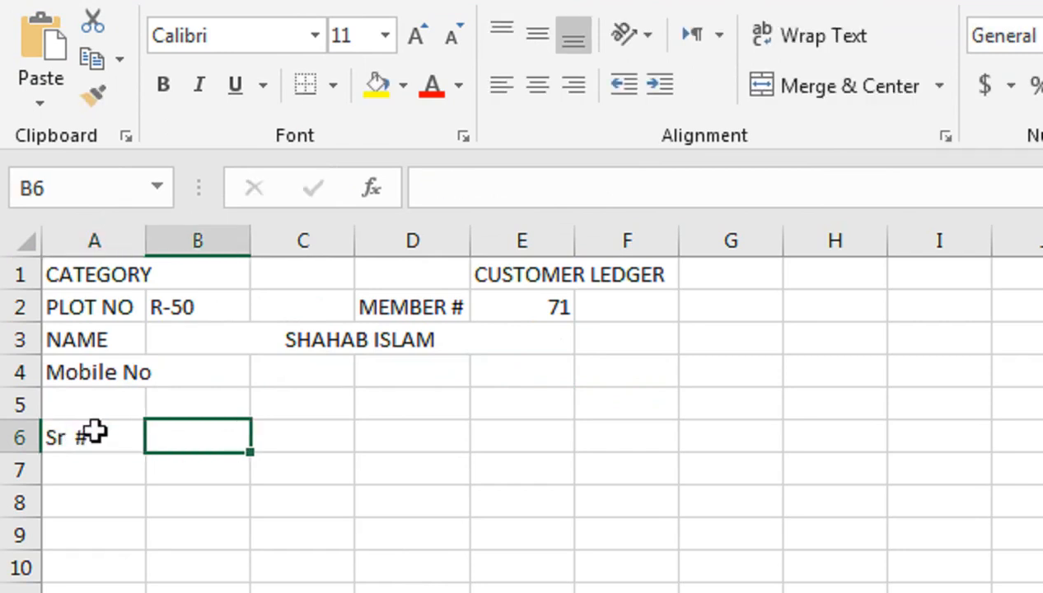
pyautogui.write('Datw')
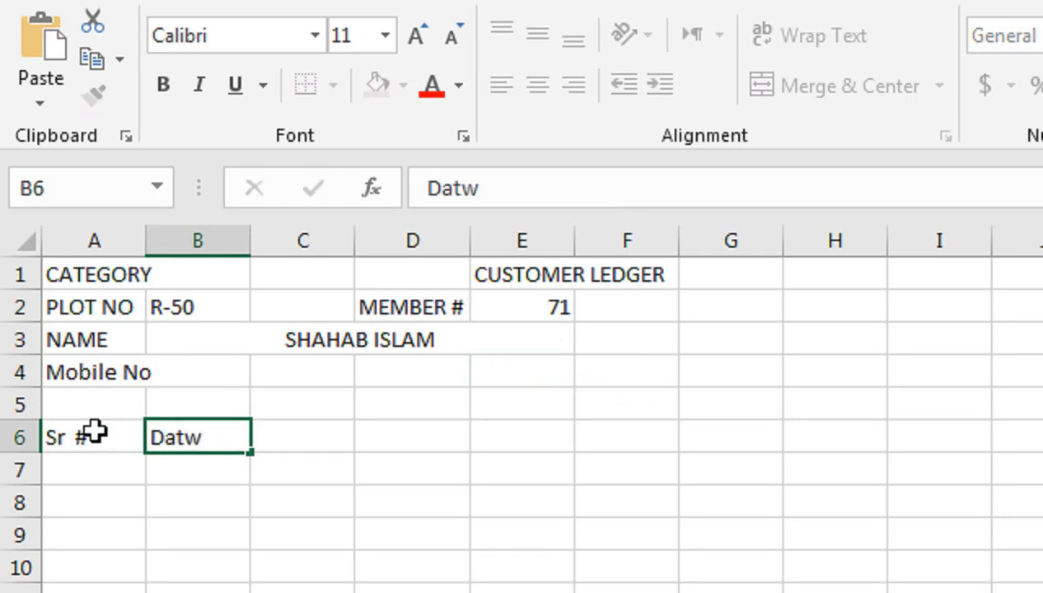
pyautogui.press('Tab')
pyautogui.hotkey('shift', 'Tab')
pyautogui.press('F2')
pyautogui.press('BackSpace')
pyautogui.write('e')
pyautogui.press('Tab')
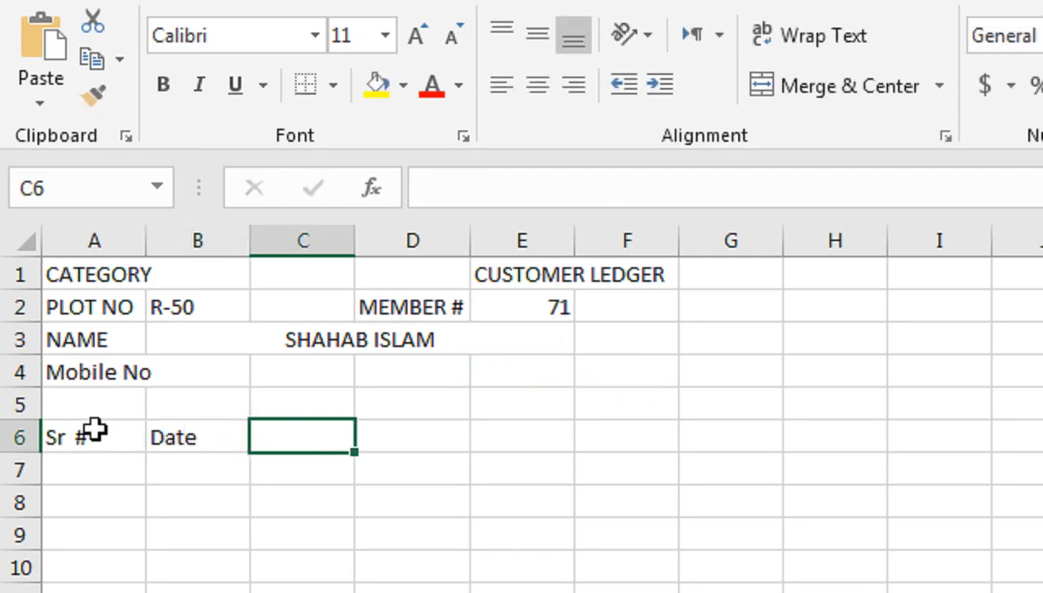
# Continue row 6 with Recpt #, Code, Bank, Chq and Desc
pyautogui.write('Recpt')
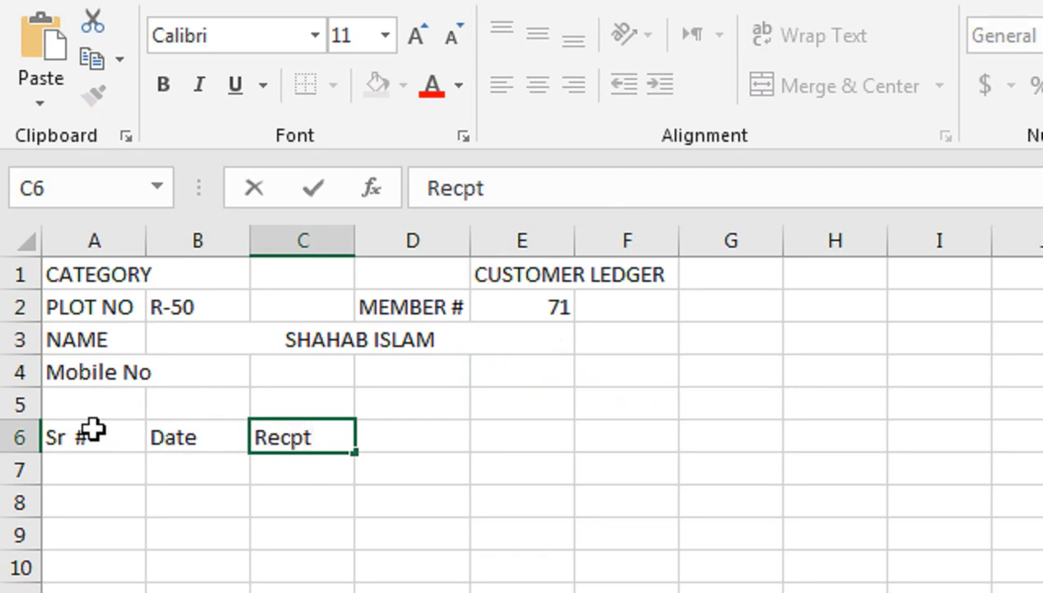
pyautogui.write(' #')
pyautogui.press('Tab')
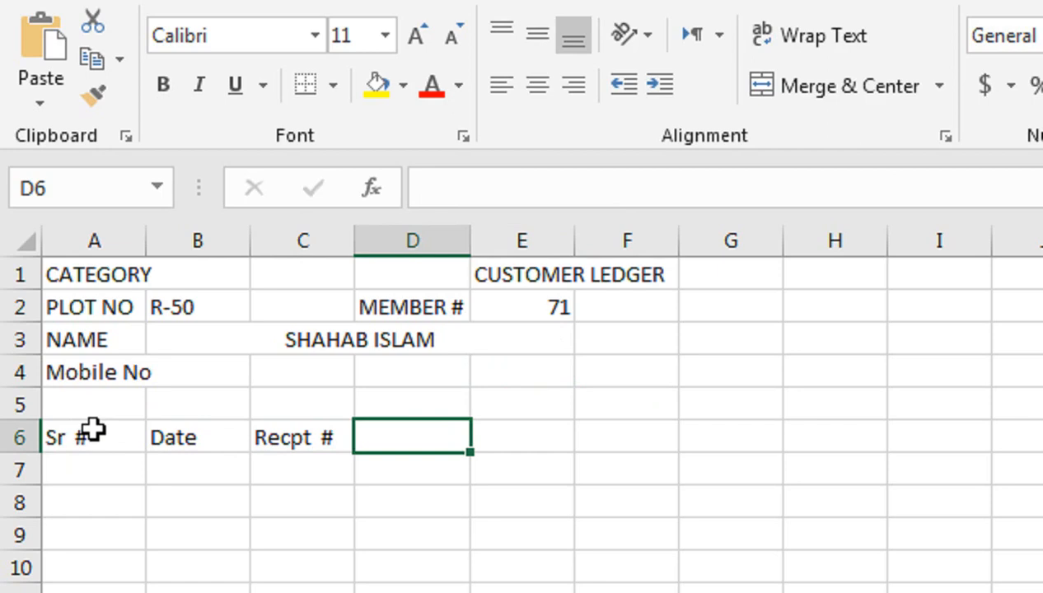
pyautogui.write('Code')
pyautogui.press('Tab')
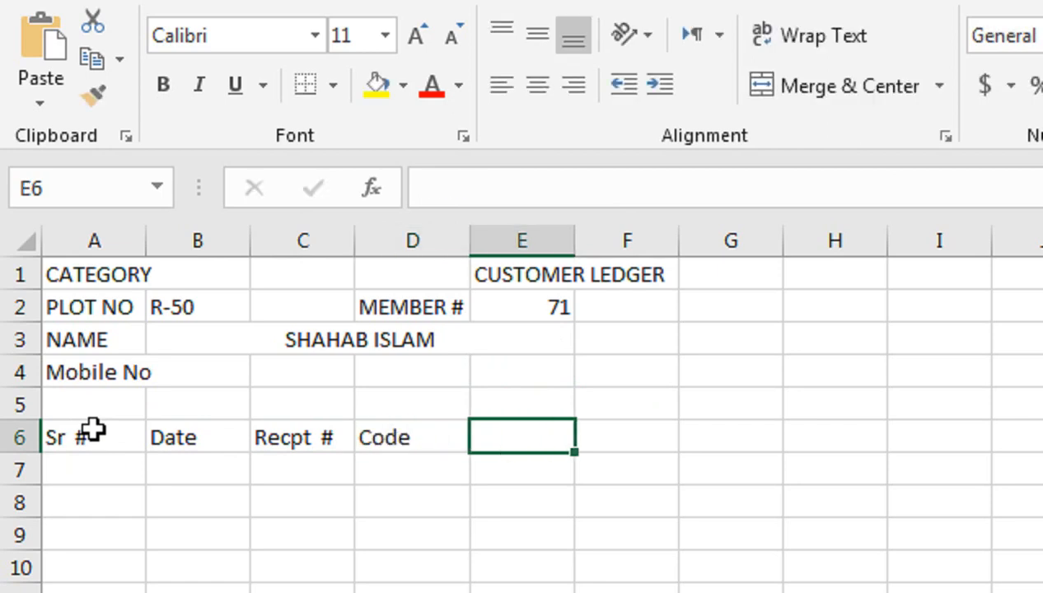
pyautogui.write('B')
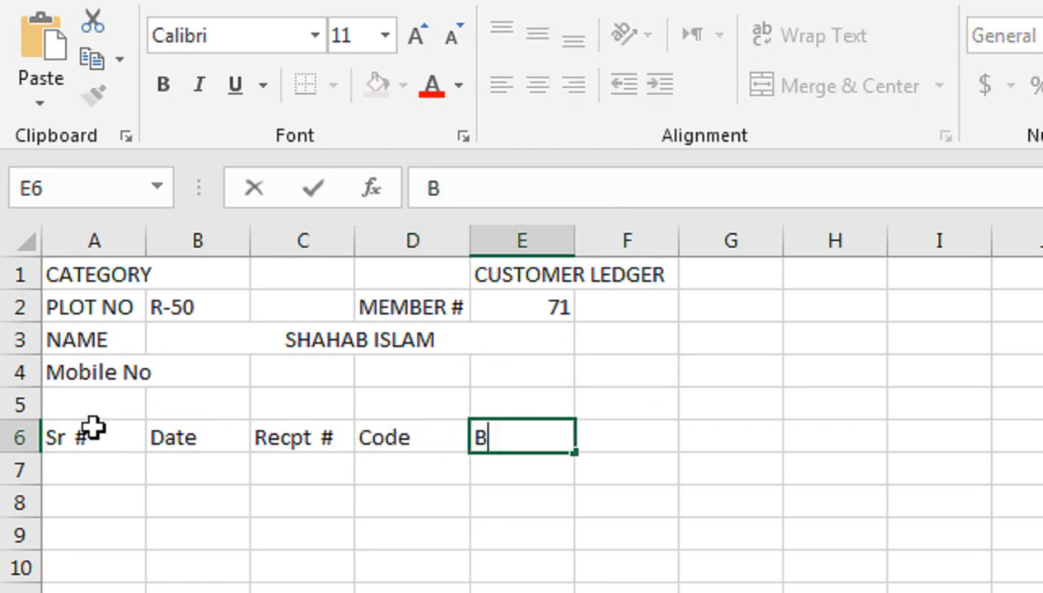
pyautogui.write('ank')
pyautogui.press('Tab')
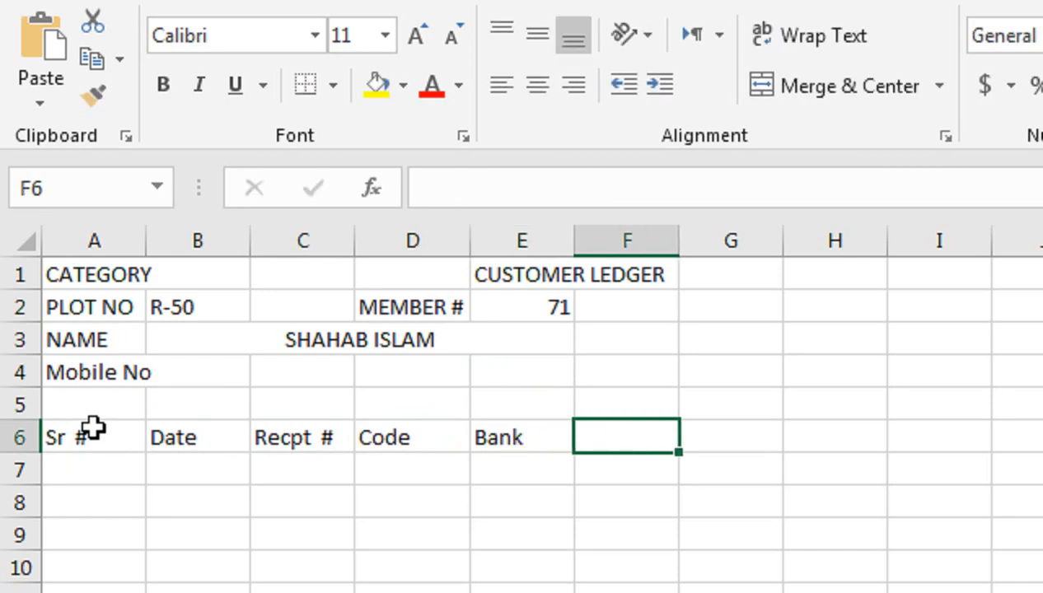
pyautogui.write('Chq')
pyautogui.press('Tab')
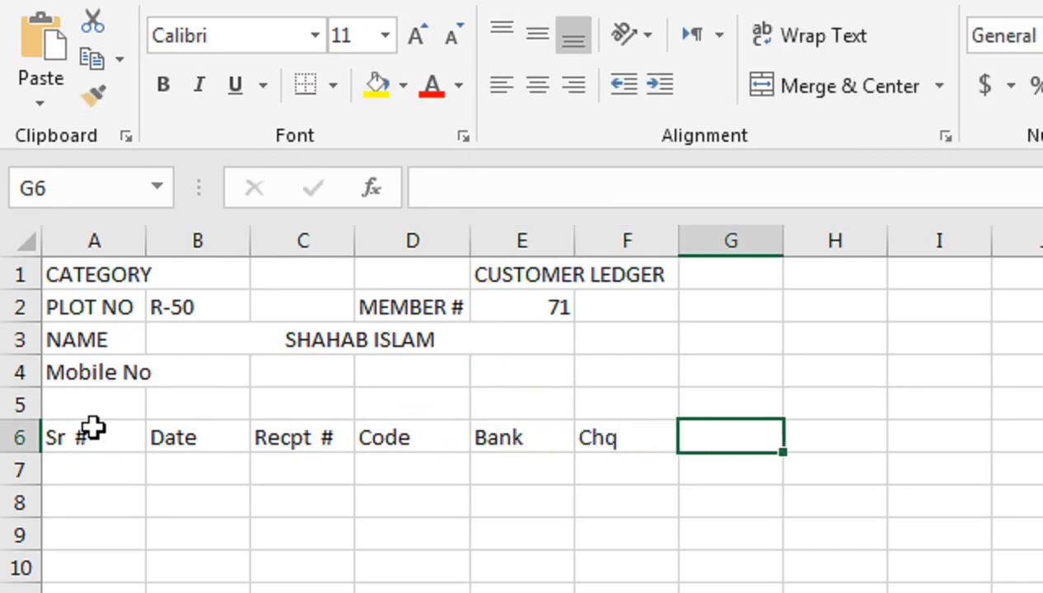
pyautogui.write('Desc')
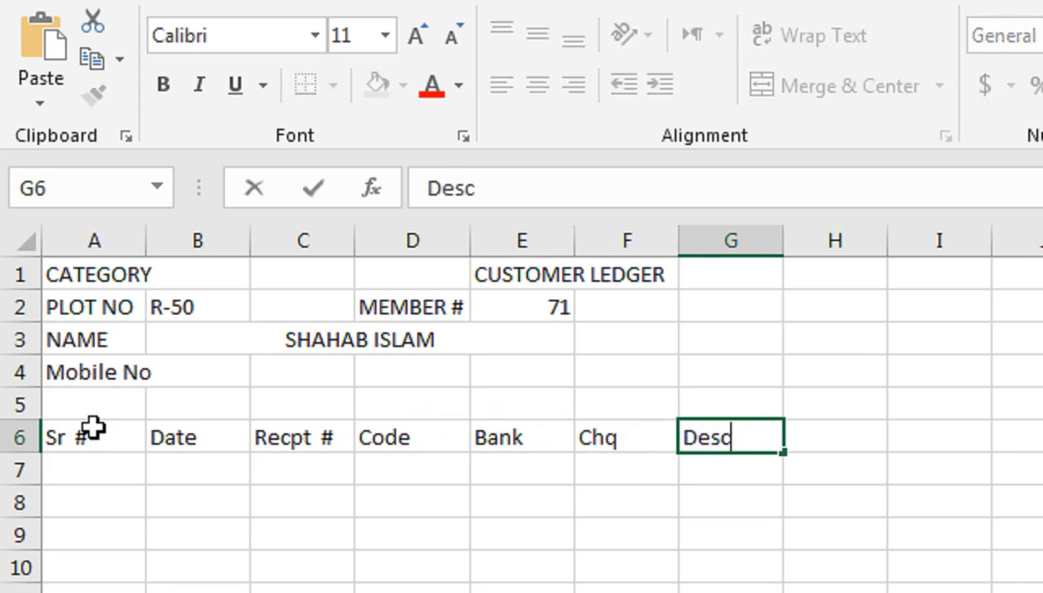
# Widen the Desc column G substantially and make row 6 taller, about 27.75 pt
pyautogui.click(779, 242)
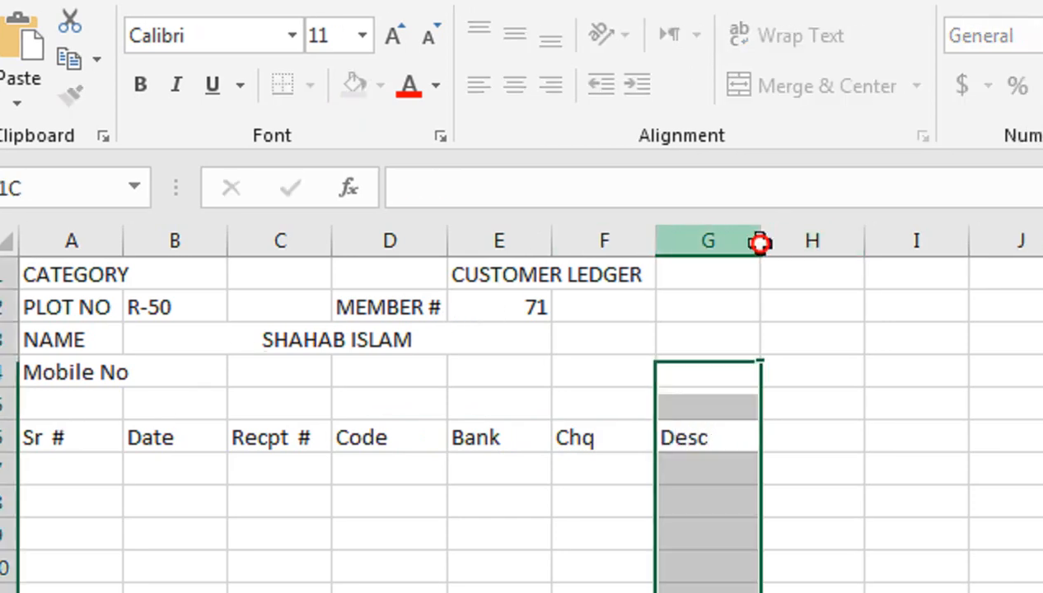
pyautogui.doubleClick(760, 242)
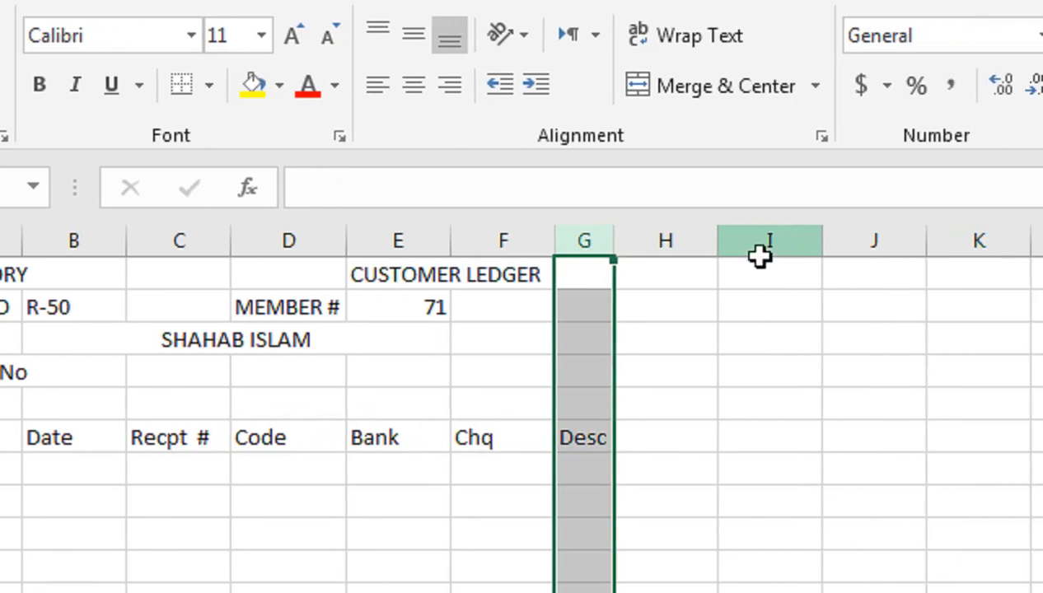
pyautogui.moveTo(615, 240); pyautogui.dragTo(918, 284)
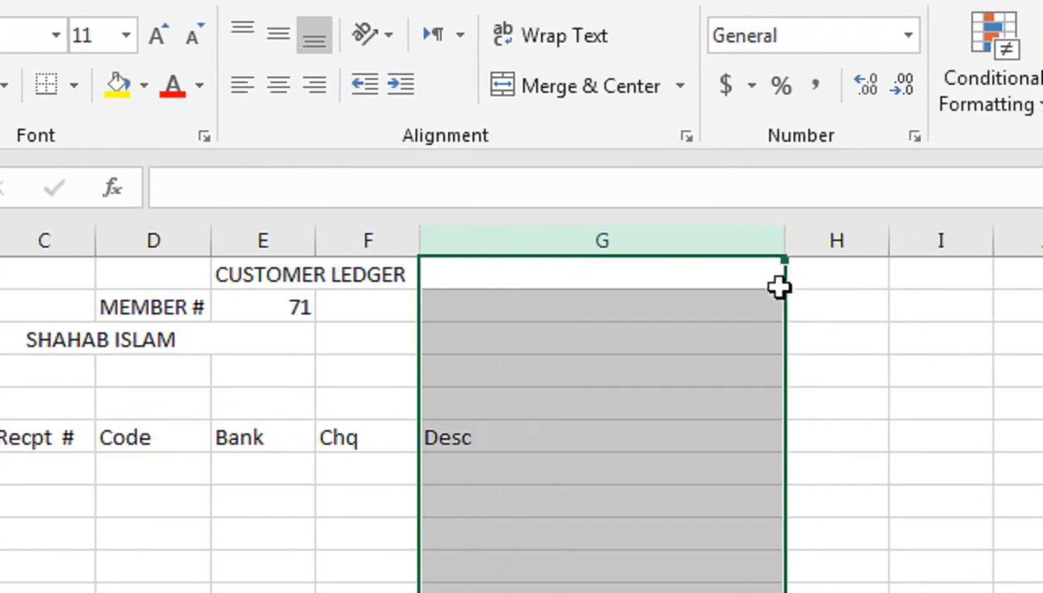
pyautogui.click(759, 434)
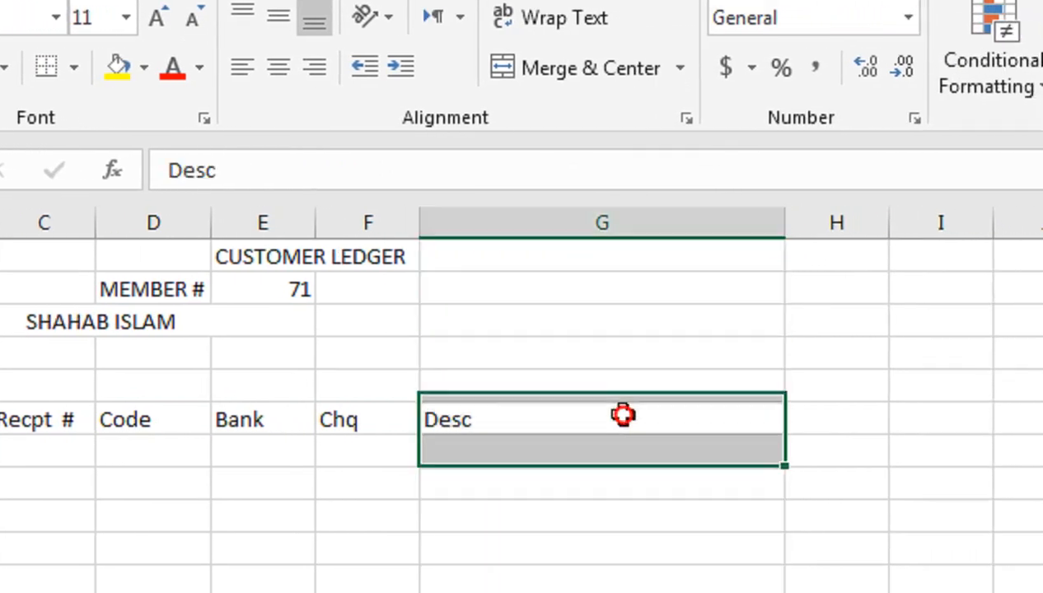
pyautogui.moveTo(0, 436); pyautogui.dragTo(33, 446)
# Start the next heading by typing 'debit' in H6
pyautogui.click(781, 367)
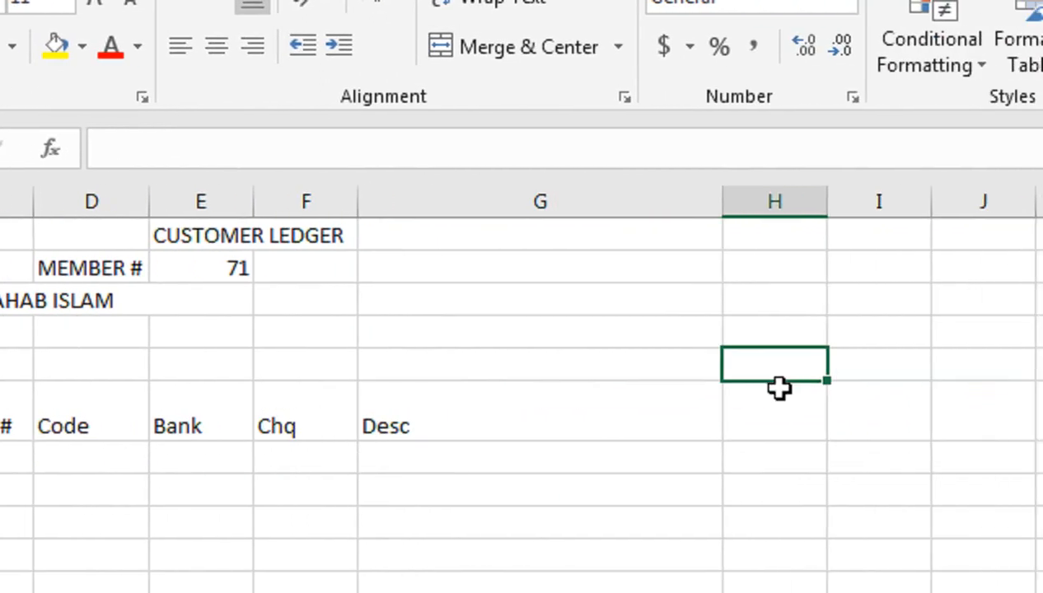
pyautogui.click(771, 395)
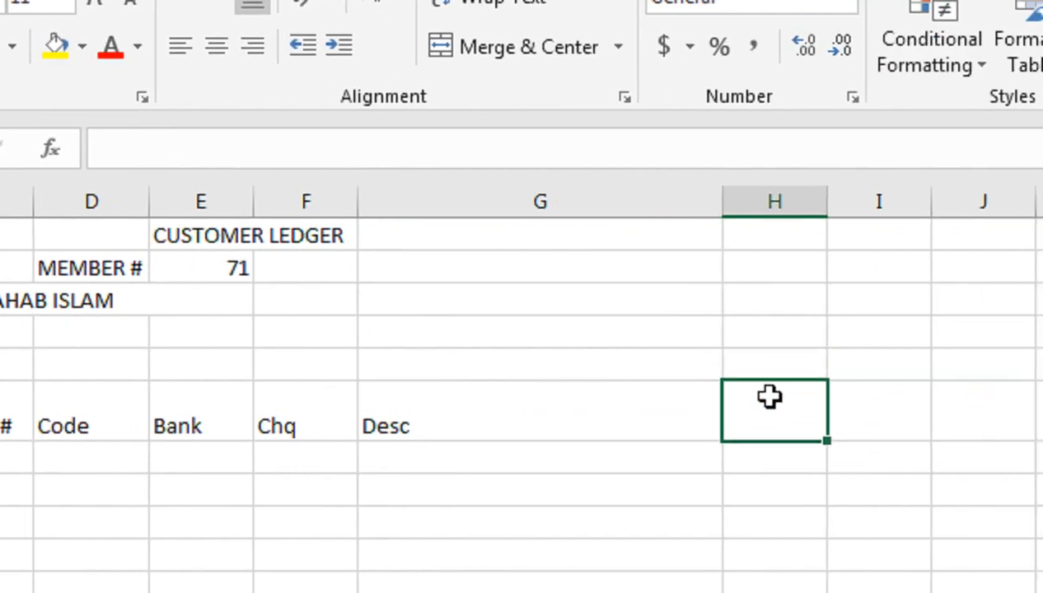
pyautogui.write('de')
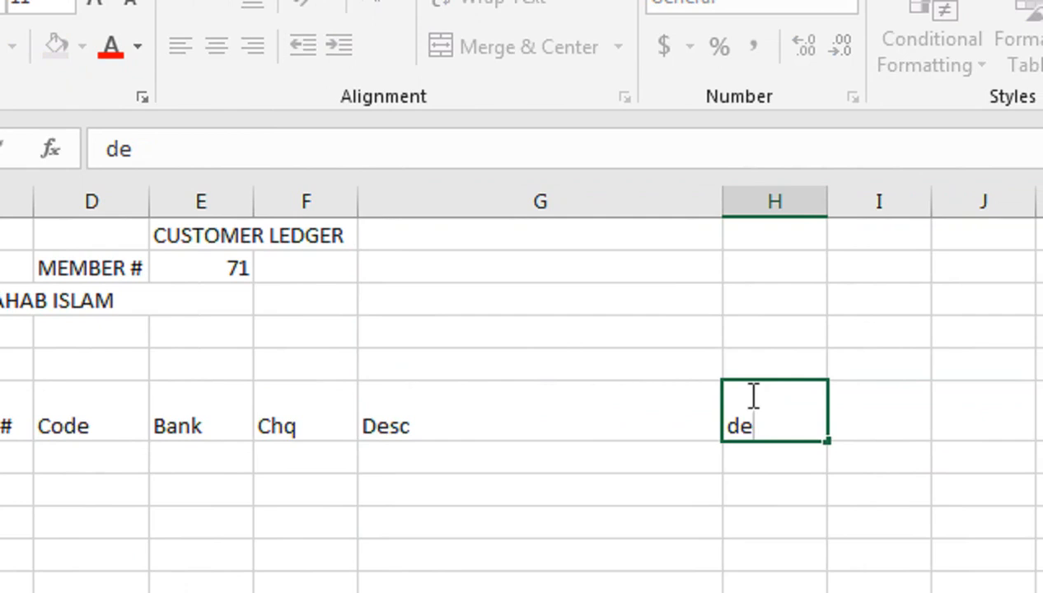
pyautogui.write('bit')
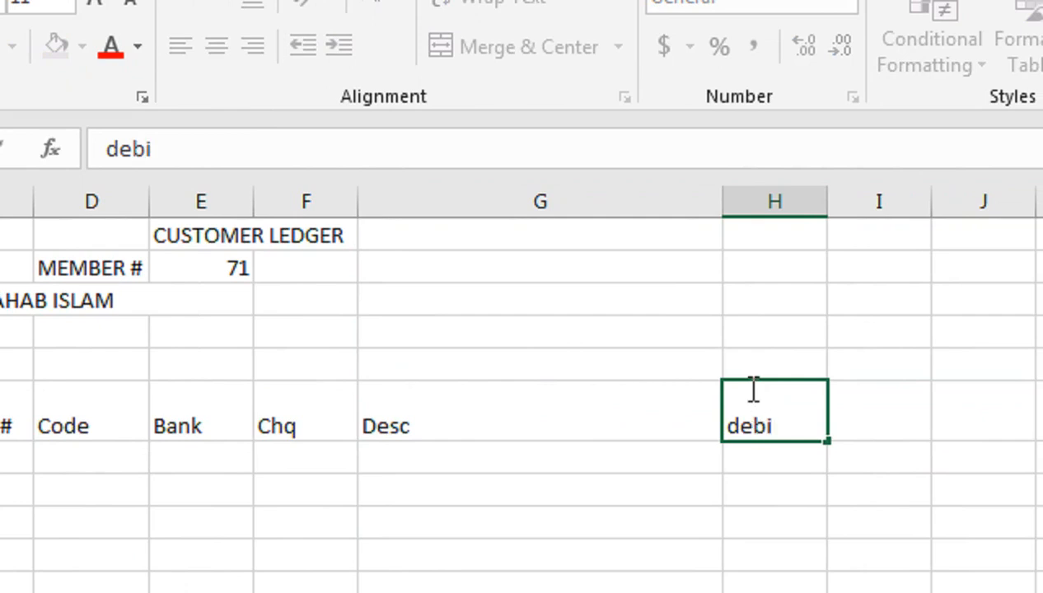
# Set H6 to Debit and I6 to Credit, correcting the typos
pyautogui.press('Tab')
pyautogui.click(743, 396)
pyautogui.write('Debit')
pyautogui.press('Tab')
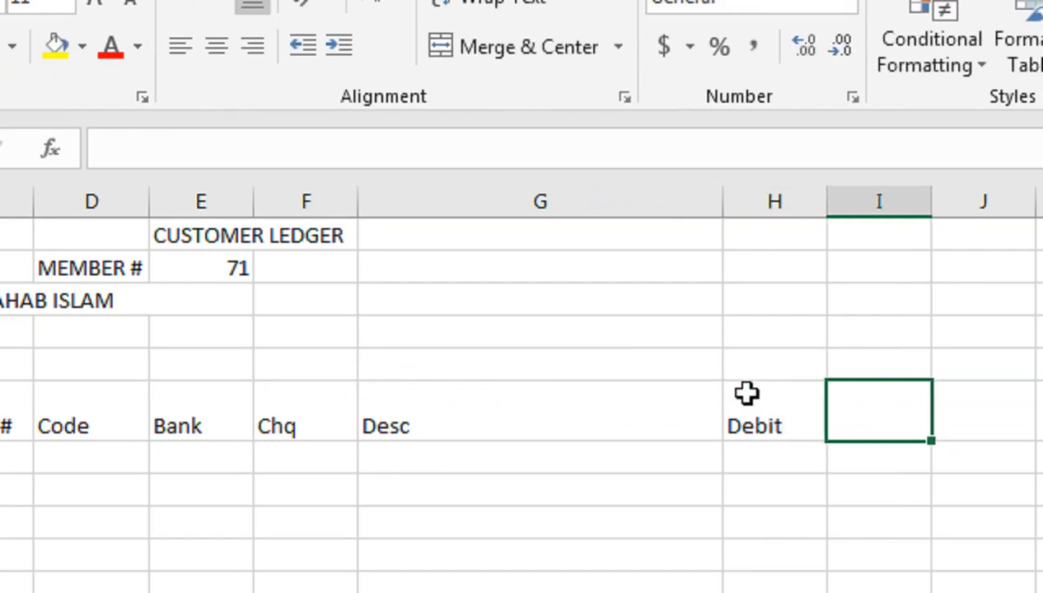
pyautogui.write('Credti')
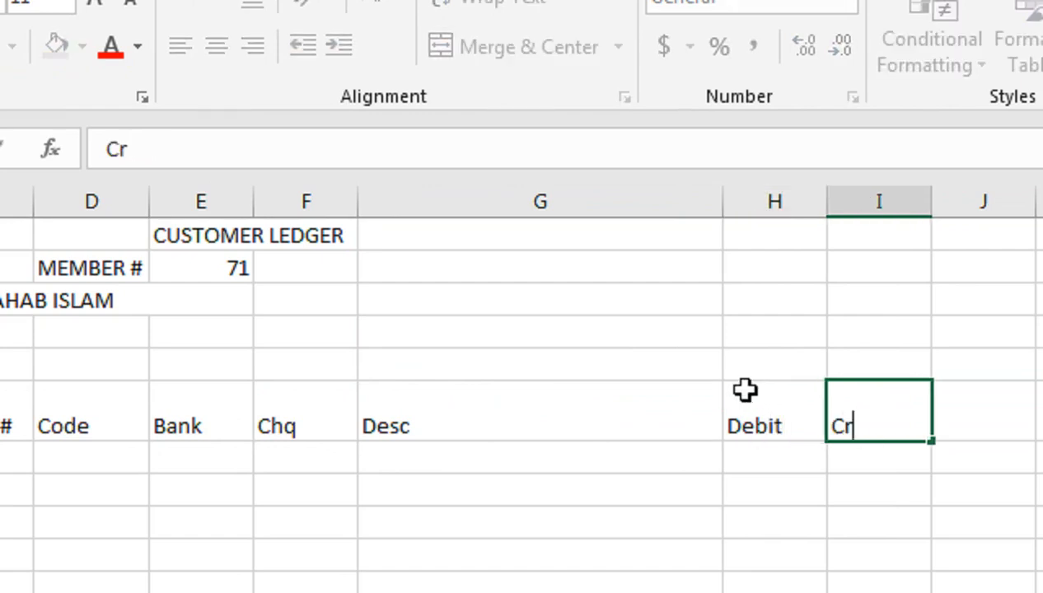
pyautogui.press('BackSpace')
pyautogui.press('BackSpace')
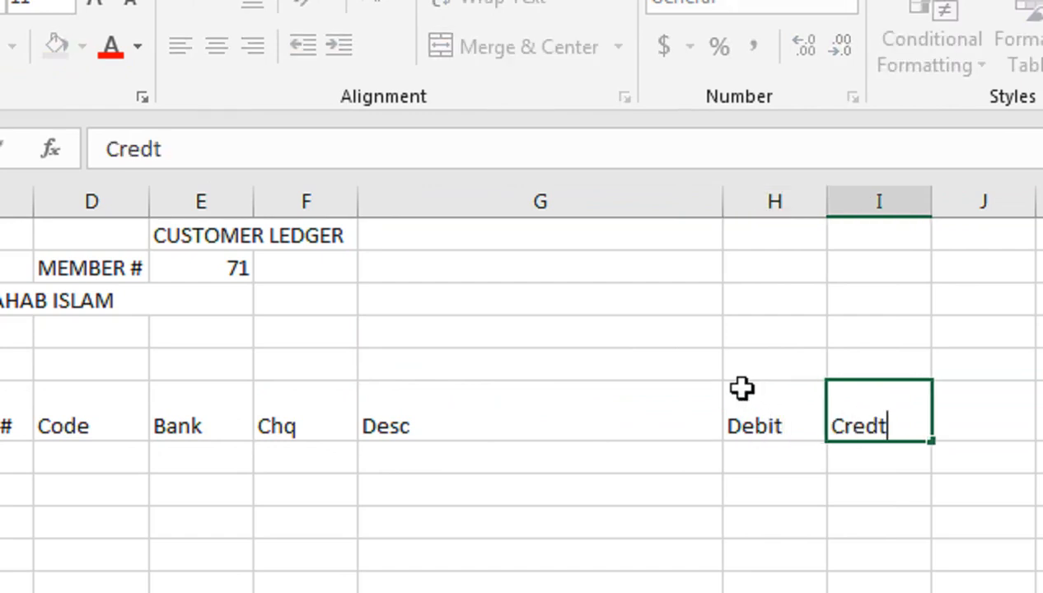
pyautogui.write('it')
pyautogui.press('Tab')
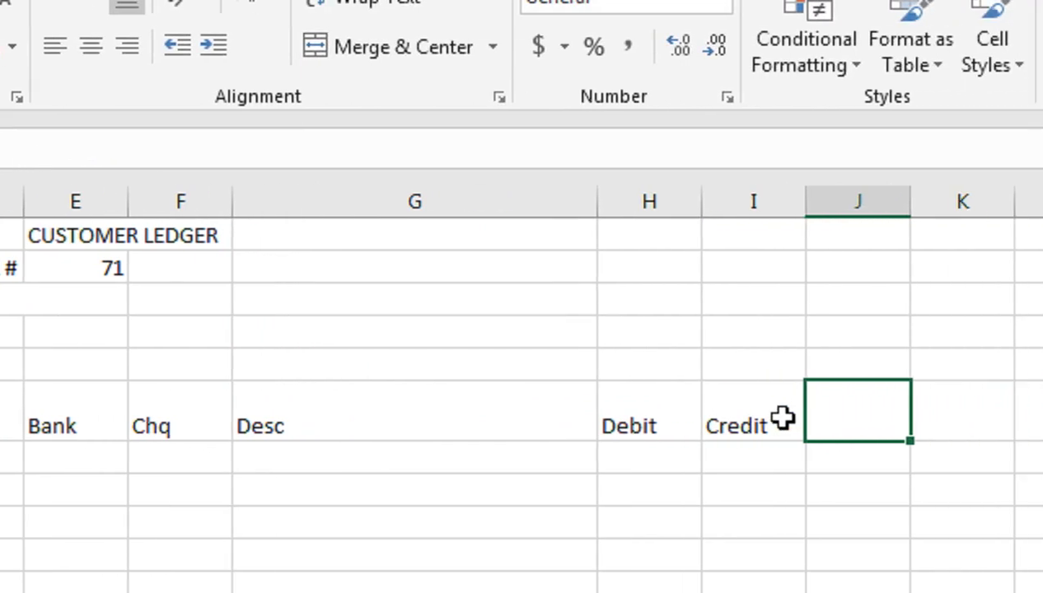
# Enter Balance in J6 to complete the row 6 headings
pyautogui.write('Bal;')
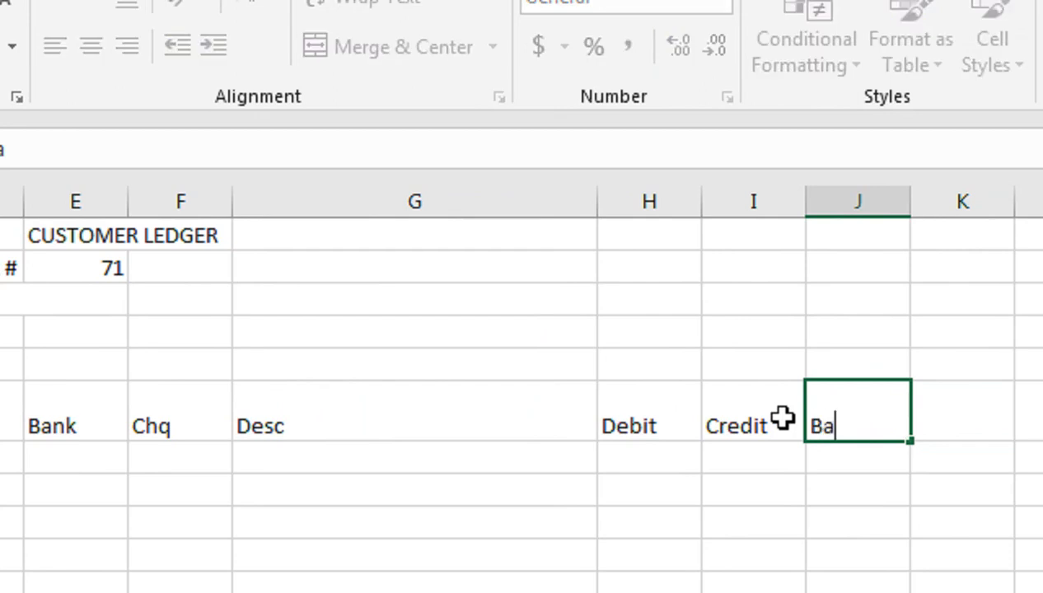
pyautogui.press('BackSpace')
pyautogui.press('BackSpace')
pyautogui.write('la')
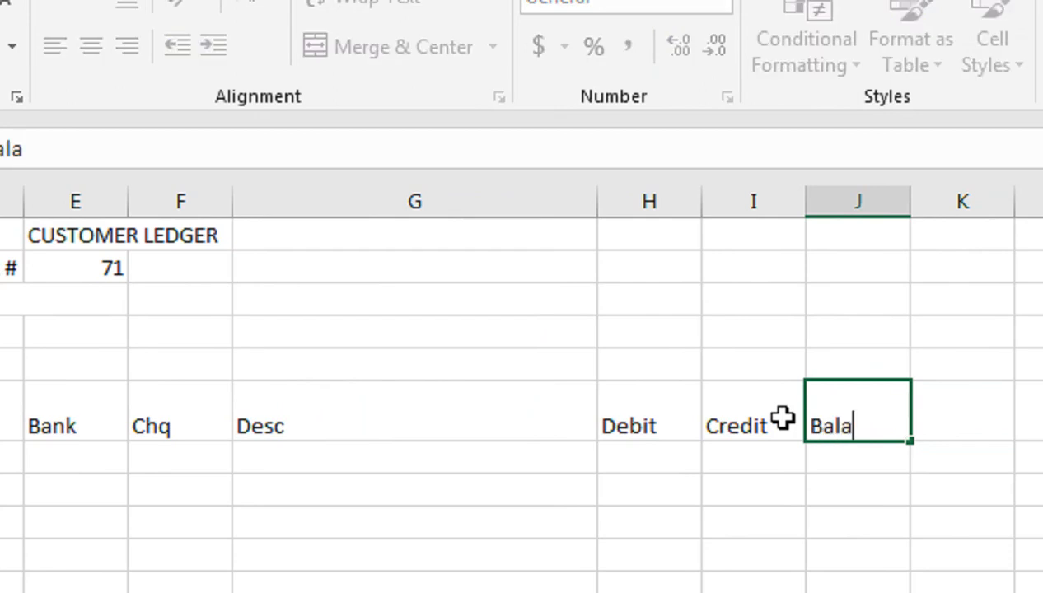
pyautogui.write('nce')
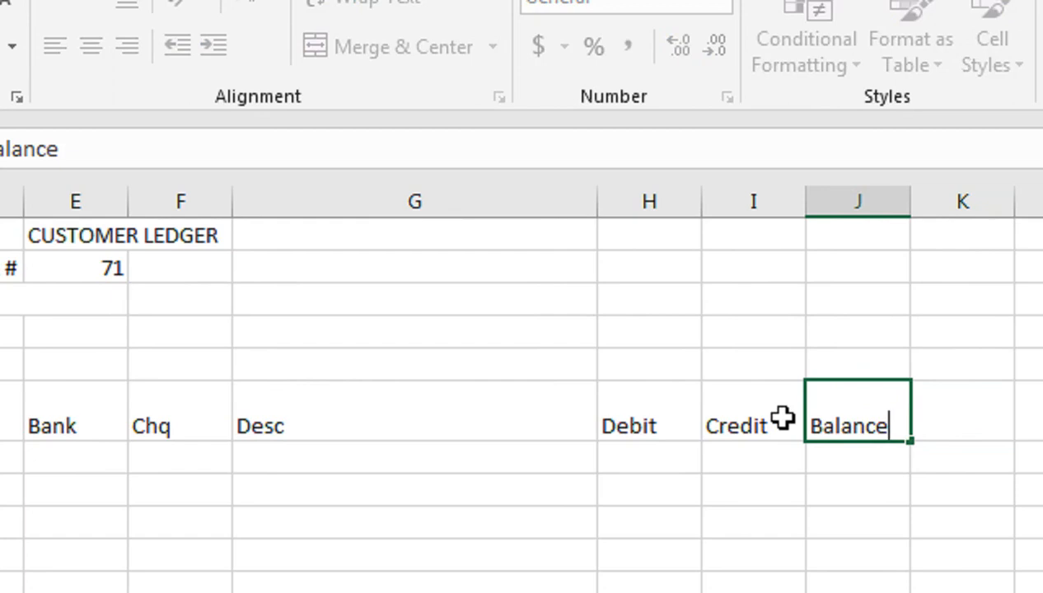
pyautogui.press('Return')
pyautogui.press('Up')
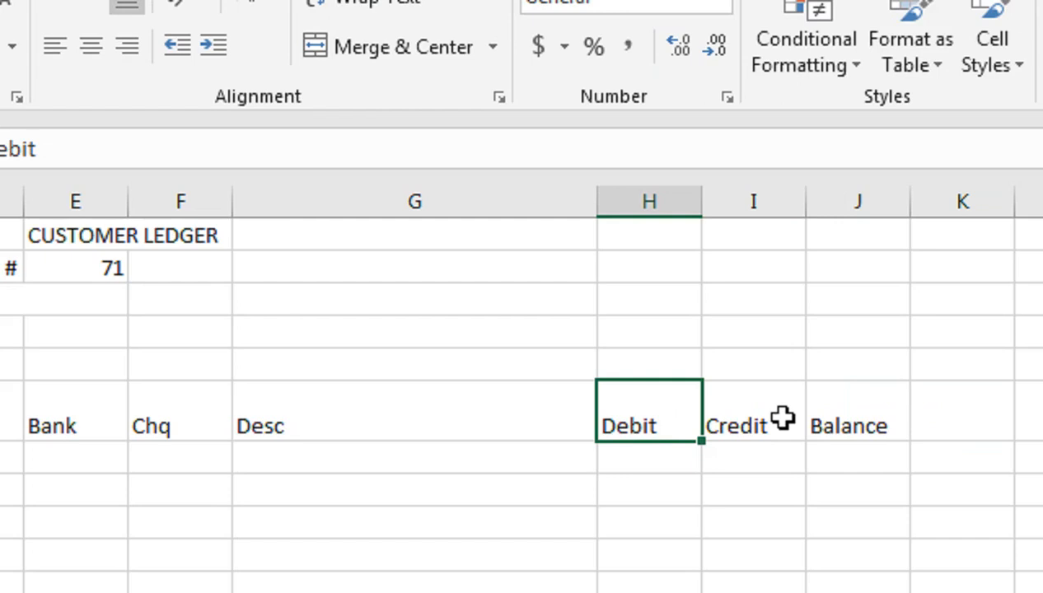
pyautogui.press('Up')
pyautogui.press('Up')
# Type the label Agent Name into G3, fixing the misspellings
pyautogui.press('Left')
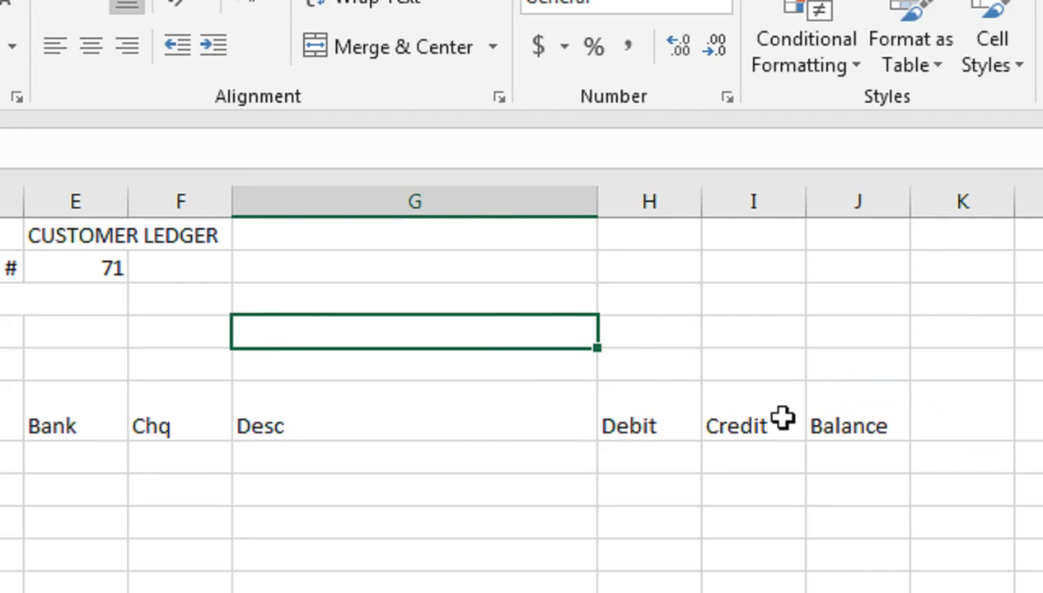
pyautogui.press('Up')
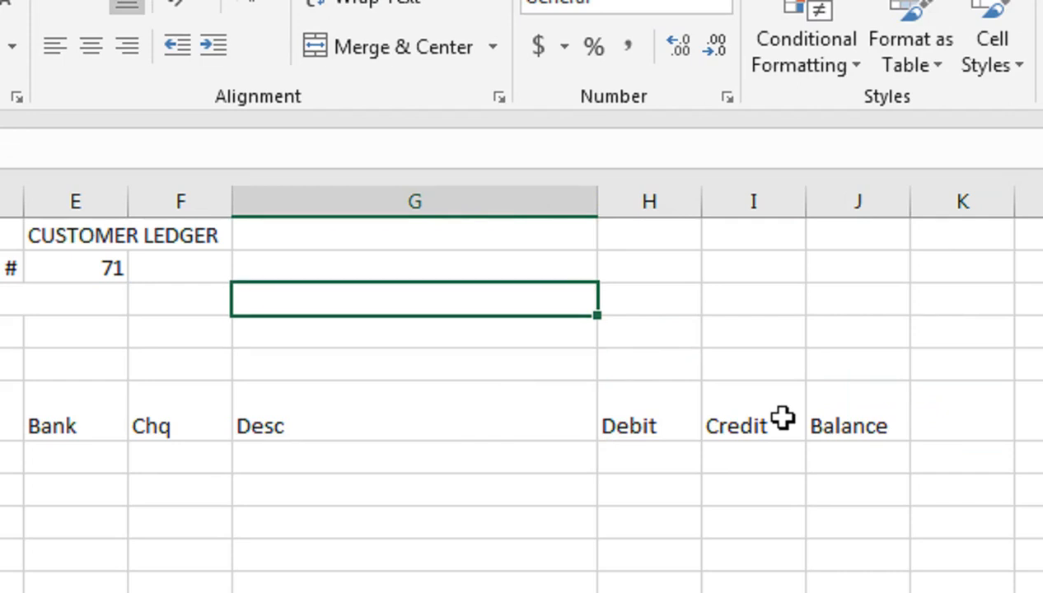
pyautogui.write('Agem')
pyautogui.press('BackSpace')
pyautogui.write('nt Nma')
pyautogui.press('BackSpace')
pyautogui.press('BackSpace')
pyautogui.write('ame')
pyautogui.press('Tab')
# Add the label Agent no in G4 beneath Agent Name
pyautogui.press('Left')
pyautogui.press('Down')
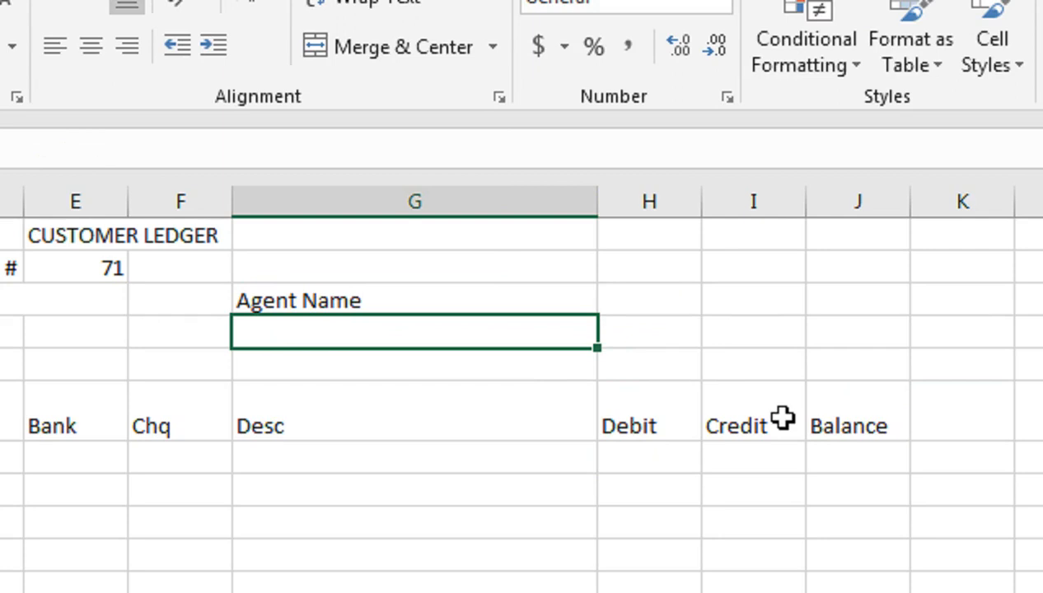
pyautogui.write('Agent')
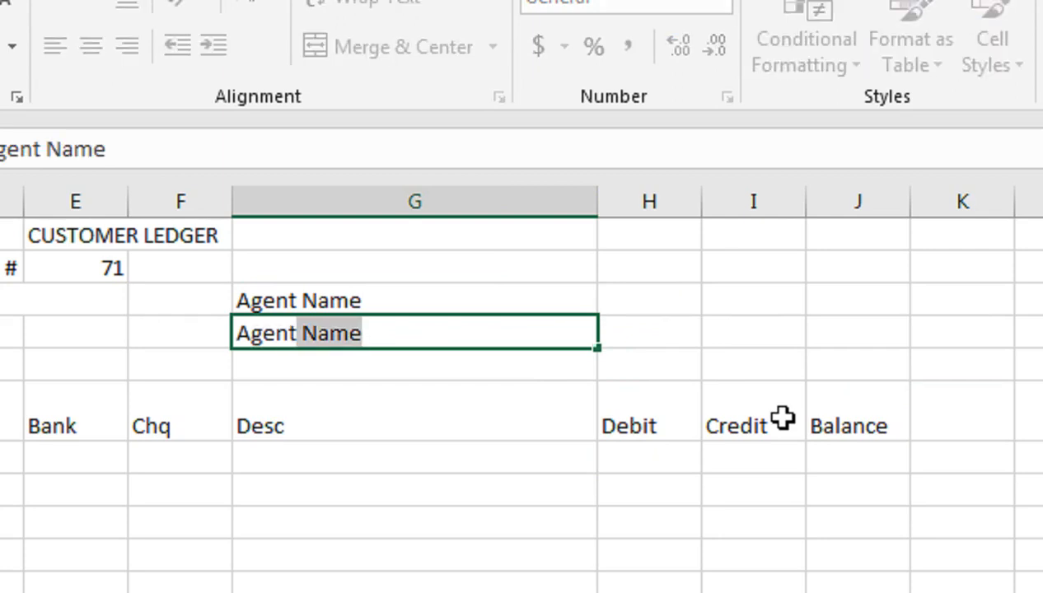
pyautogui.write(' no')
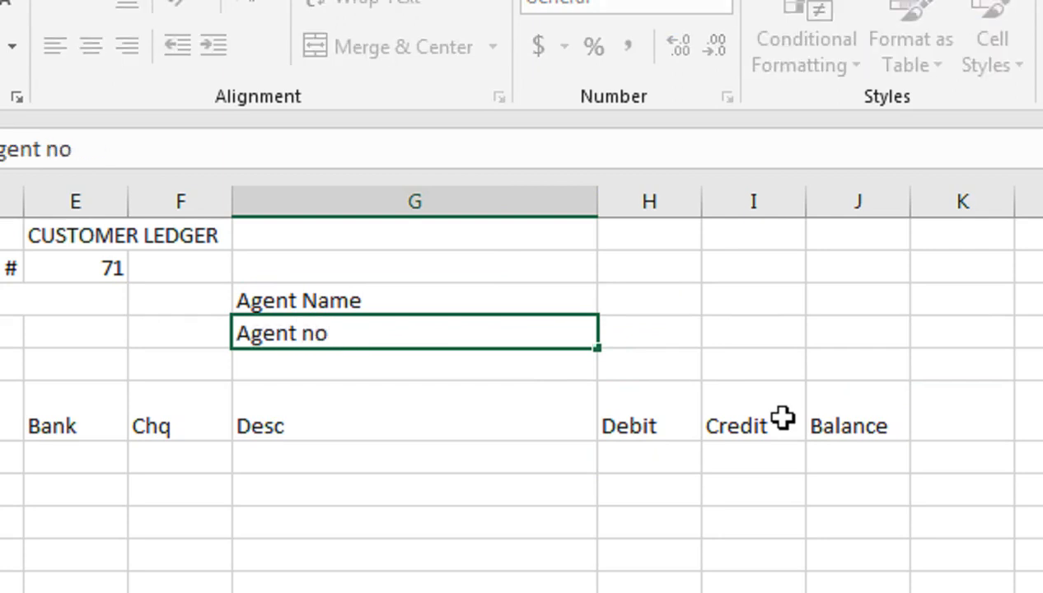
pyautogui.press('Tab')
# Right-align the agent labels in G3:G4 and centre the A6:J6 headers horizontally and vertically
pyautogui.moveTo(452, 294); pyautogui.dragTo(461, 323)
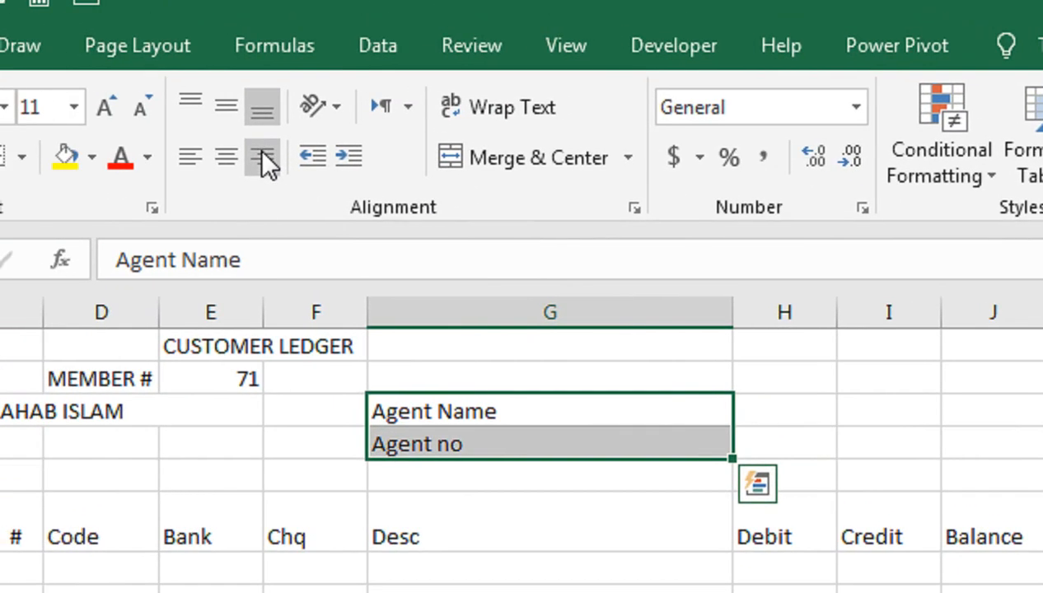
pyautogui.click(263, 157)
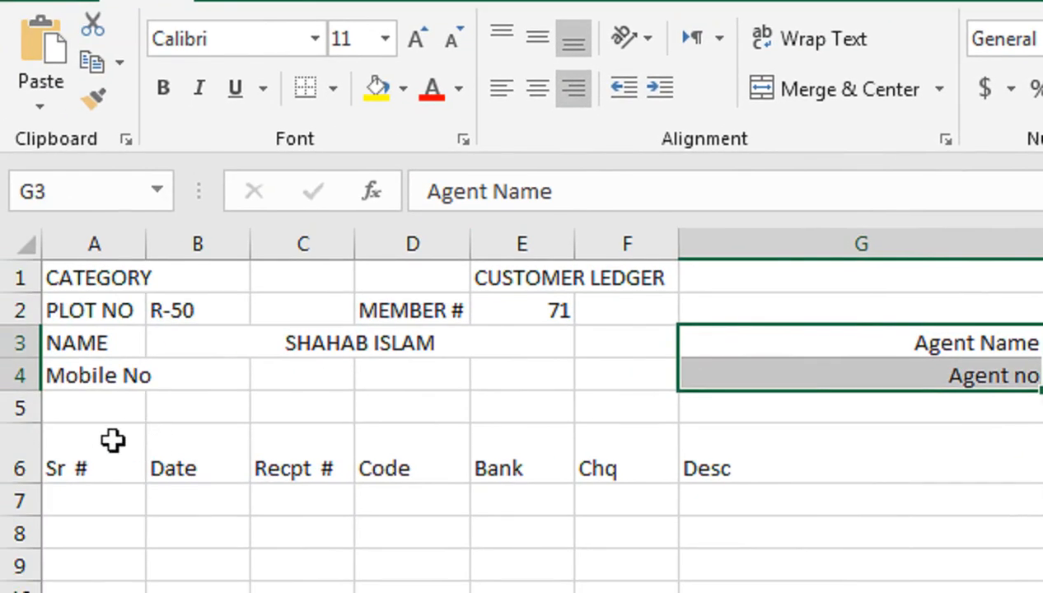
pyautogui.click(113, 441)
pyautogui.moveTo(112, 440); pyautogui.dragTo(1042, 460)
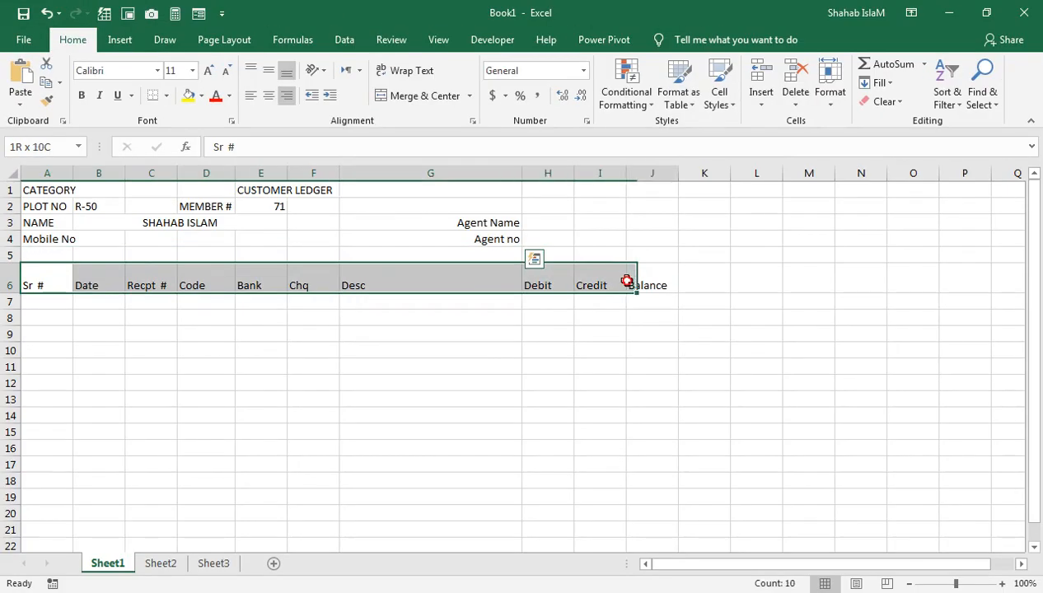
pyautogui.moveTo(626, 281); pyautogui.dragTo(647, 286)
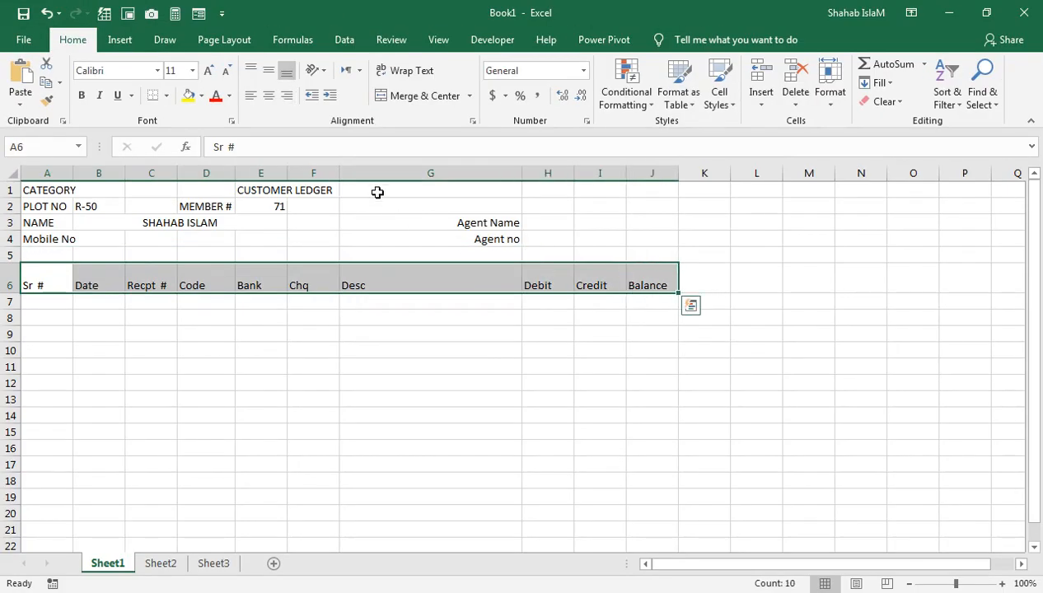
pyautogui.click(267, 96)
pyautogui.click(267, 71)
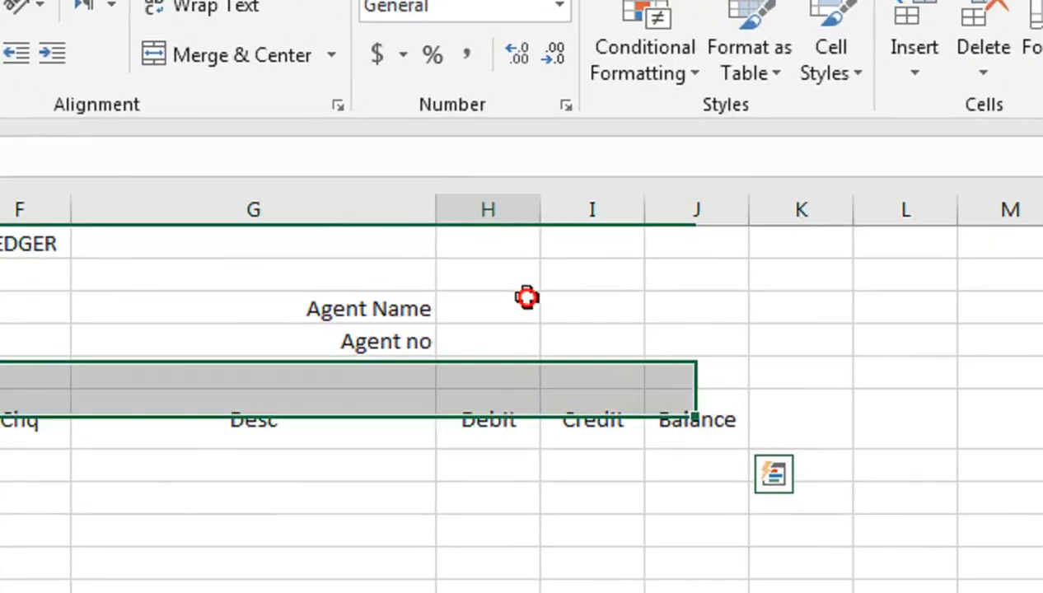
# Merge H3:J3 and H4:J4 into single entry boxes
pyautogui.moveTo(565, 222); pyautogui.dragTo(655, 225)
pyautogui.click(426, 95)
pyautogui.moveTo(479, 417); pyautogui.dragTo(708, 405)
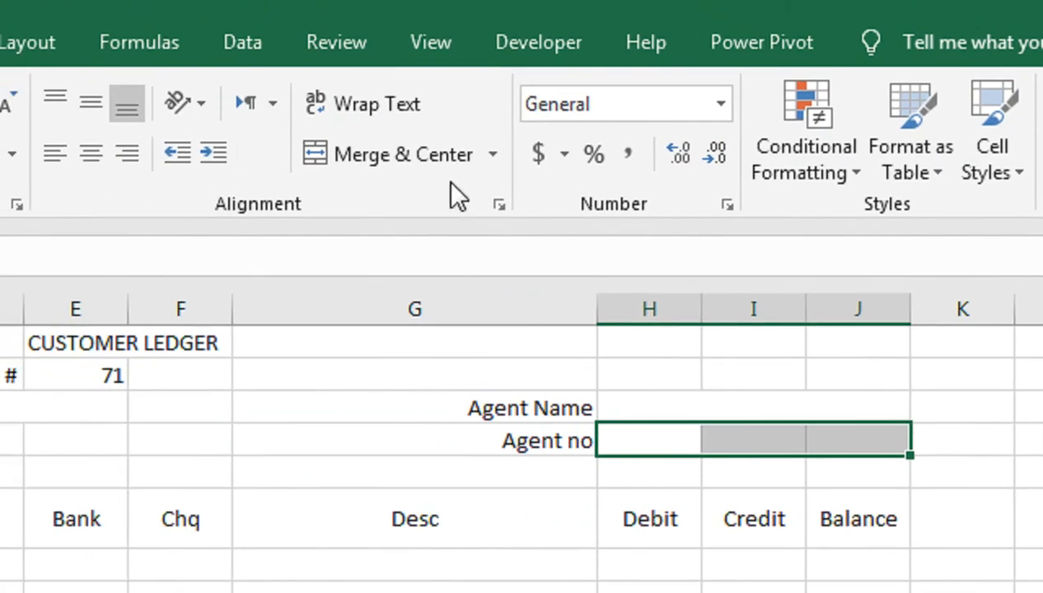
pyautogui.click(362, 134)
# Apply All Borders to both merged agent entry boxes
pyautogui.click(584, 387)
pyautogui.moveTo(683, 408); pyautogui.dragTo(676, 434)
pyautogui.click(250, 156)
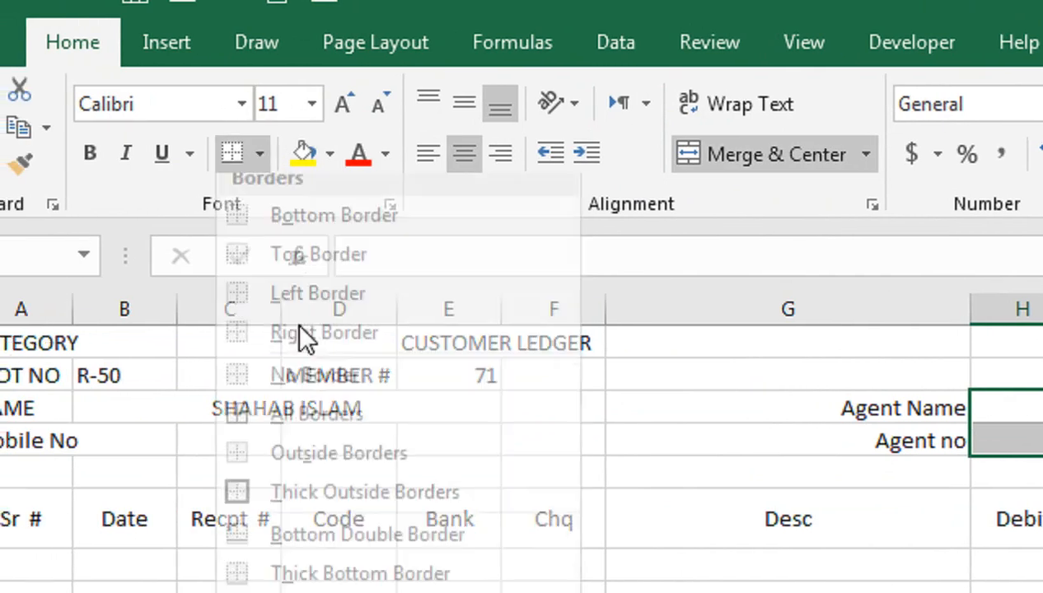
pyautogui.click(370, 446)
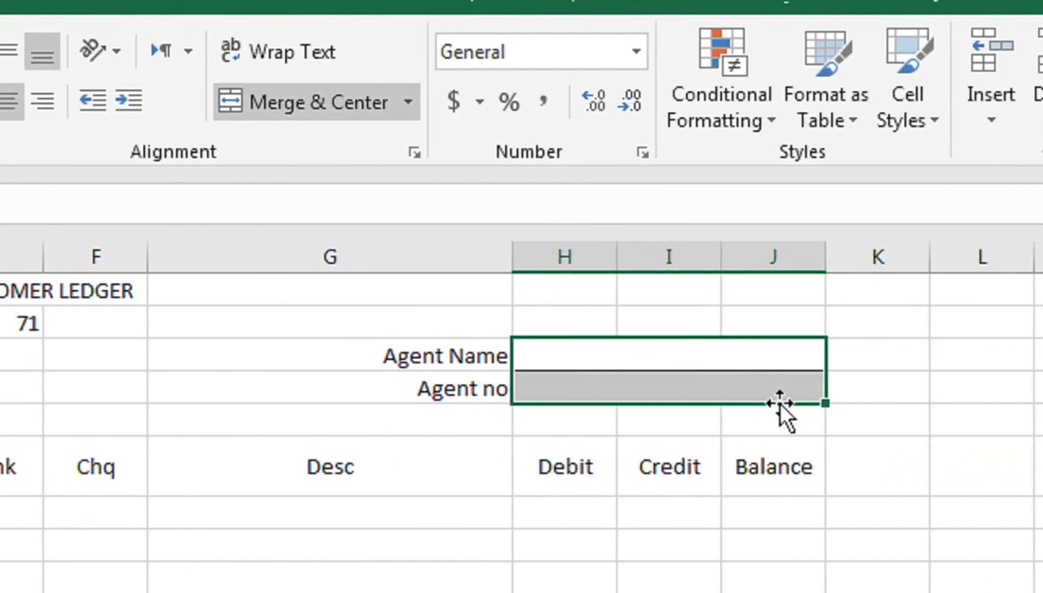
pyautogui.click(347, 412)
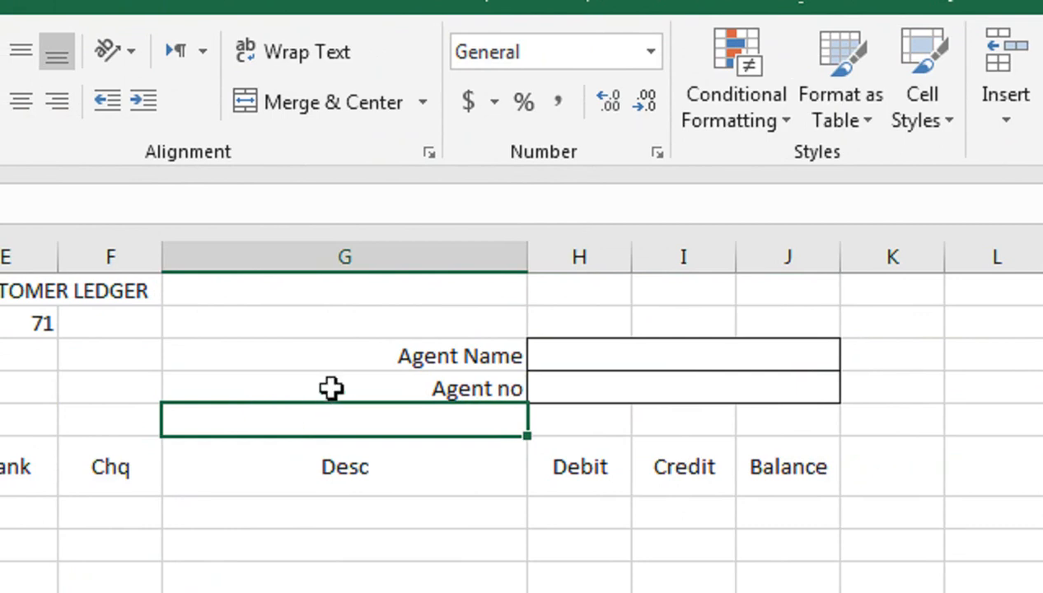
# Add All Borders to the plot, member, name and mobile fields (A2:B2, D2:E2, A3:E4)
pyautogui.click(297, 320)
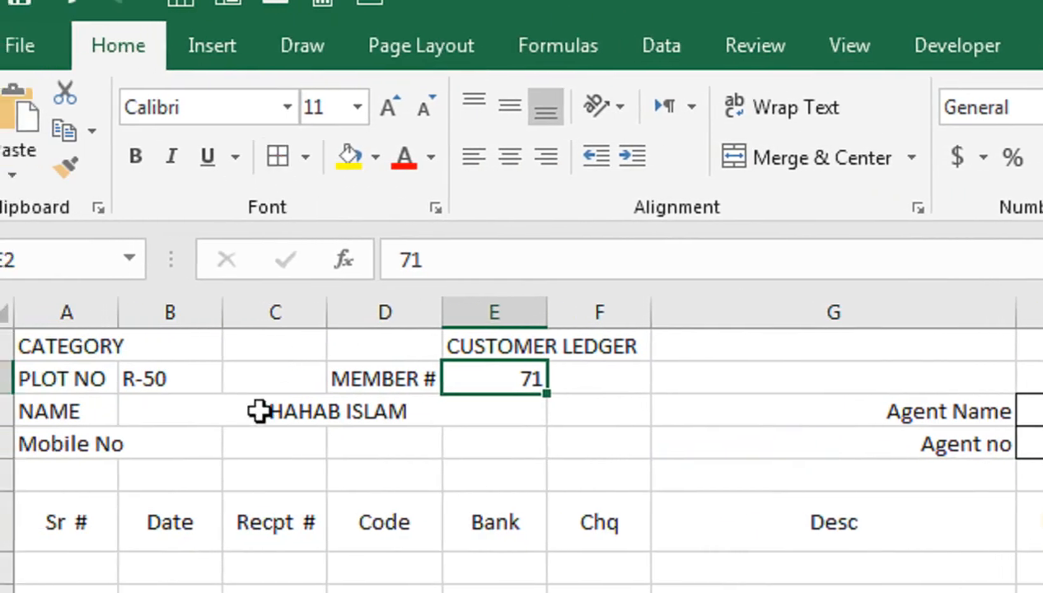
pyautogui.click(387, 351)
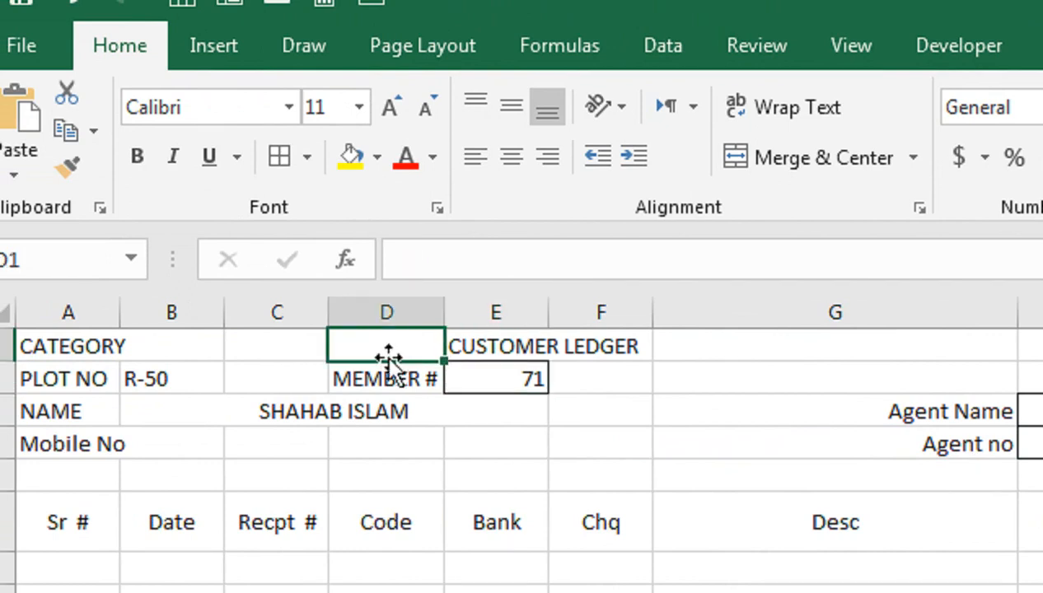
pyautogui.click(400, 373)
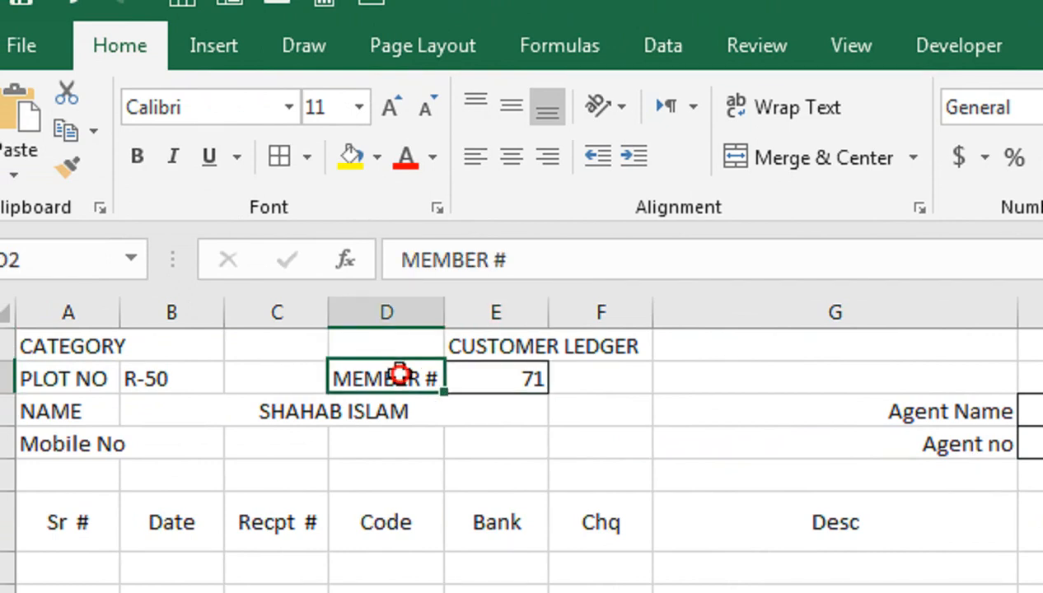
pyautogui.moveTo(178, 388); pyautogui.dragTo(50, 371)
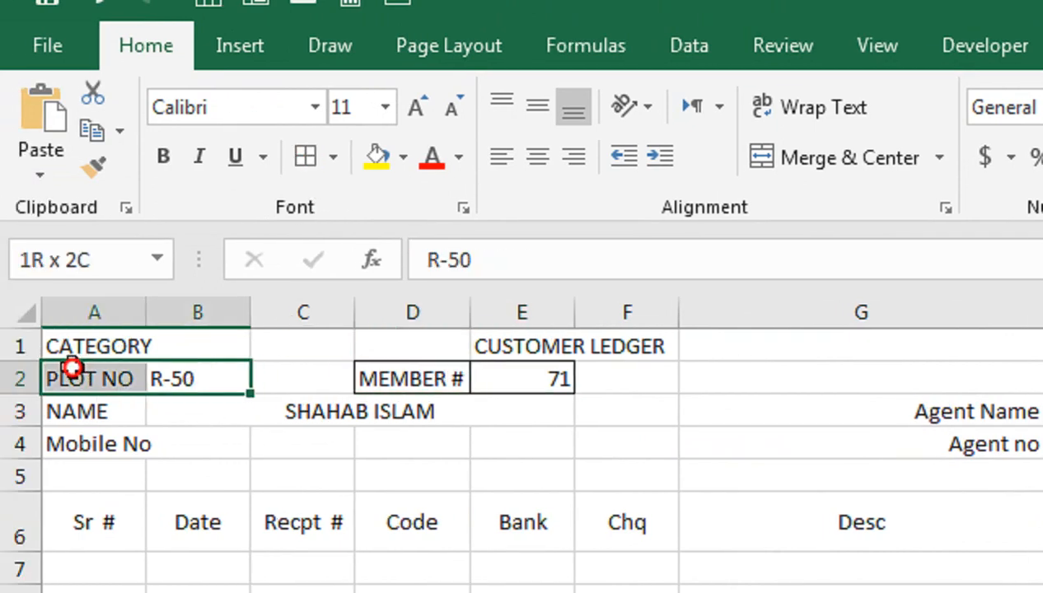
pyautogui.click(315, 159)
pyautogui.click(99, 417)
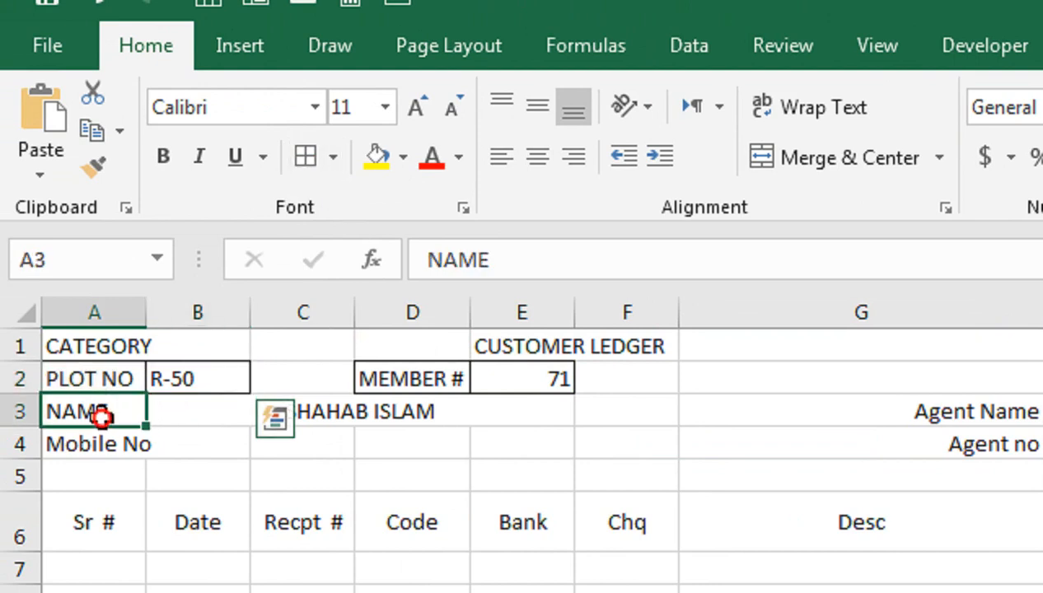
pyautogui.moveTo(100, 417); pyautogui.dragTo(408, 444)
pyautogui.click(302, 163)
# Merge Across B4:E4, autofit column A to Mobile No, and make row 1 taller
pyautogui.moveTo(214, 445); pyautogui.dragTo(527, 428)
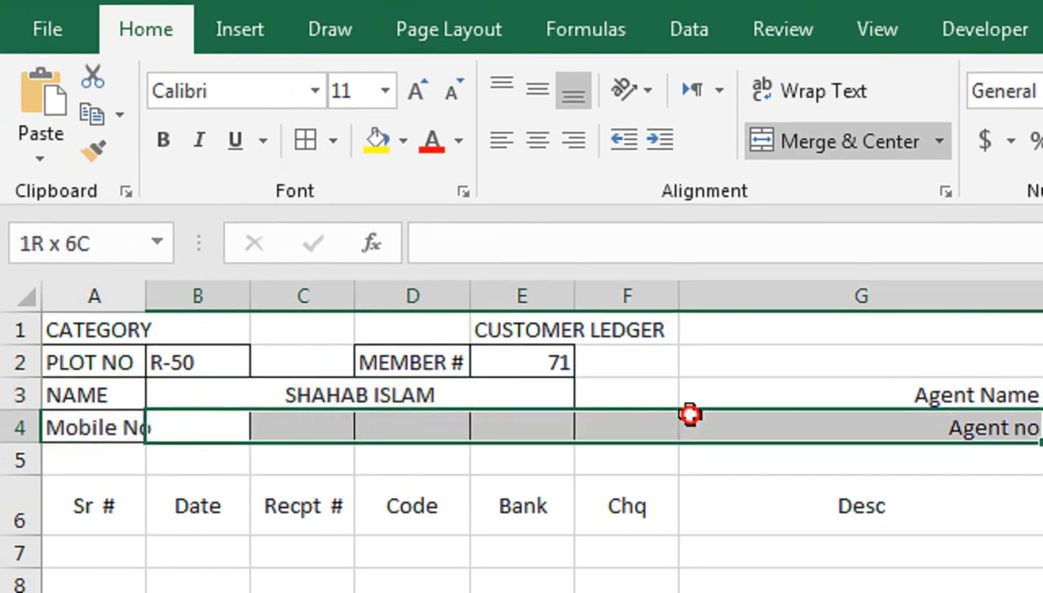
pyautogui.click(939, 141)
pyautogui.click(926, 238)
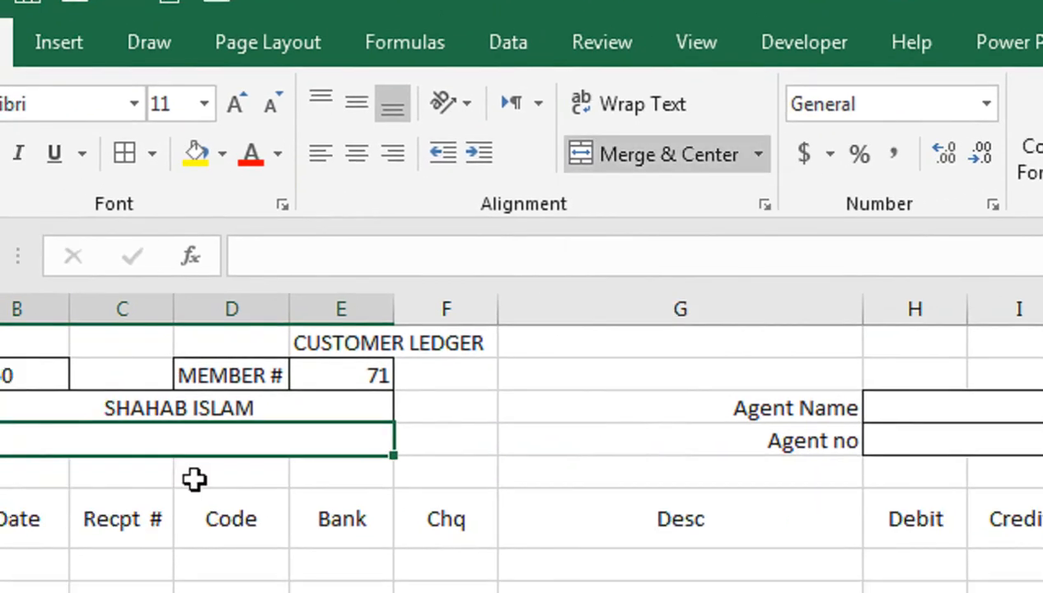
pyautogui.doubleClick(145, 300)
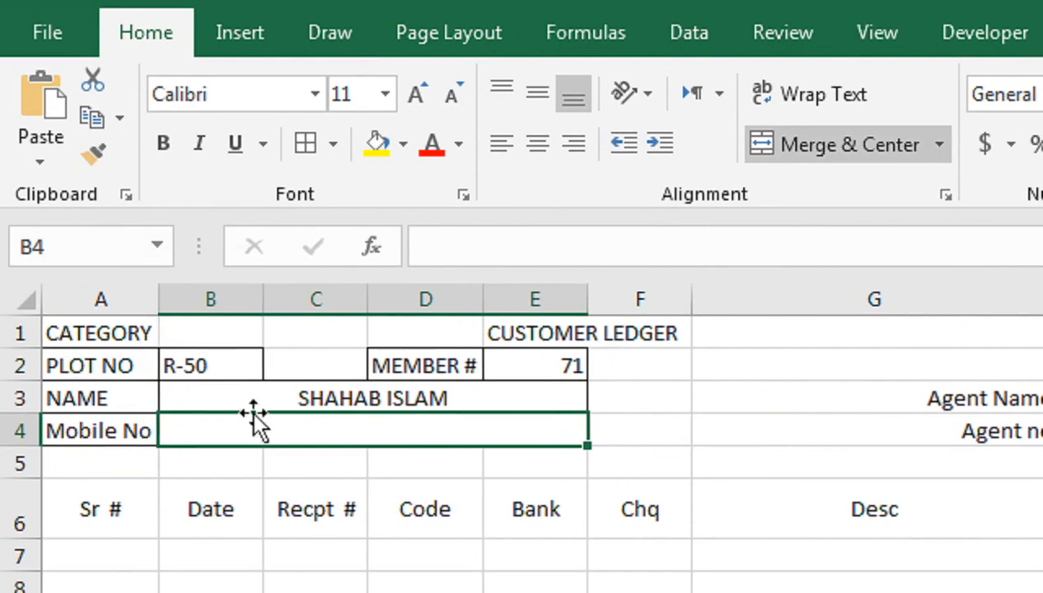
pyautogui.click(372, 492)
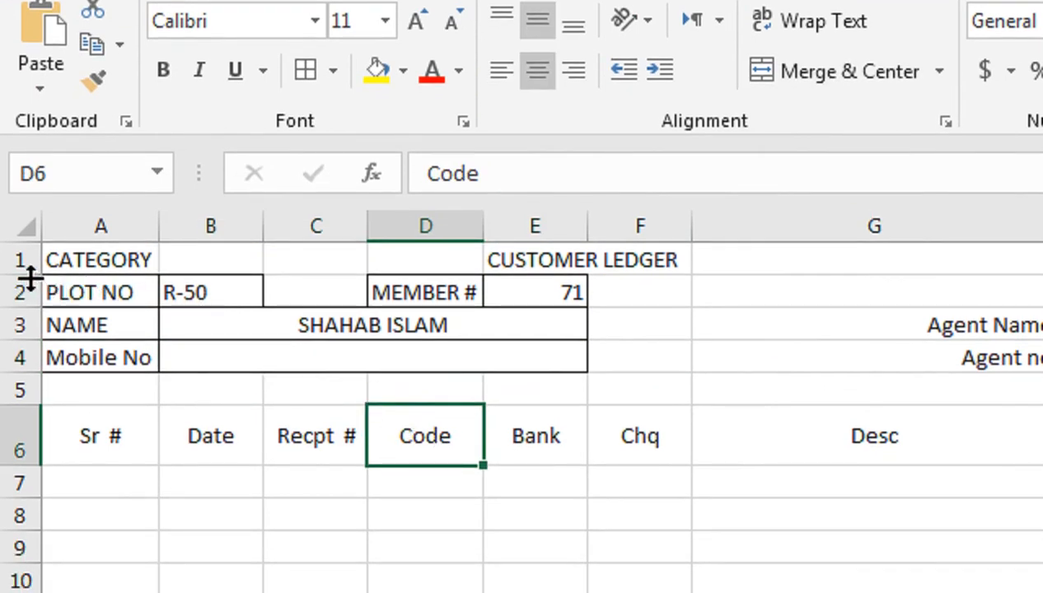
pyautogui.moveTo(30, 278); pyautogui.dragTo(31, 295)
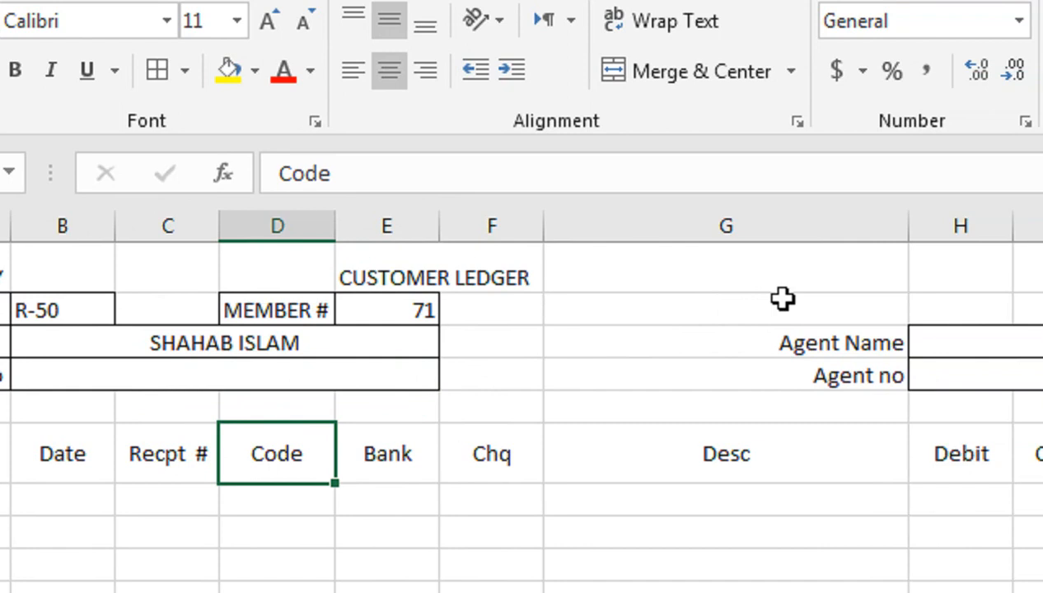
# Enter 25-dec-2020 in H1 so it displays as 25-Dec-20
pyautogui.click(919, 272)
pyautogui.write('25-dec-2020')
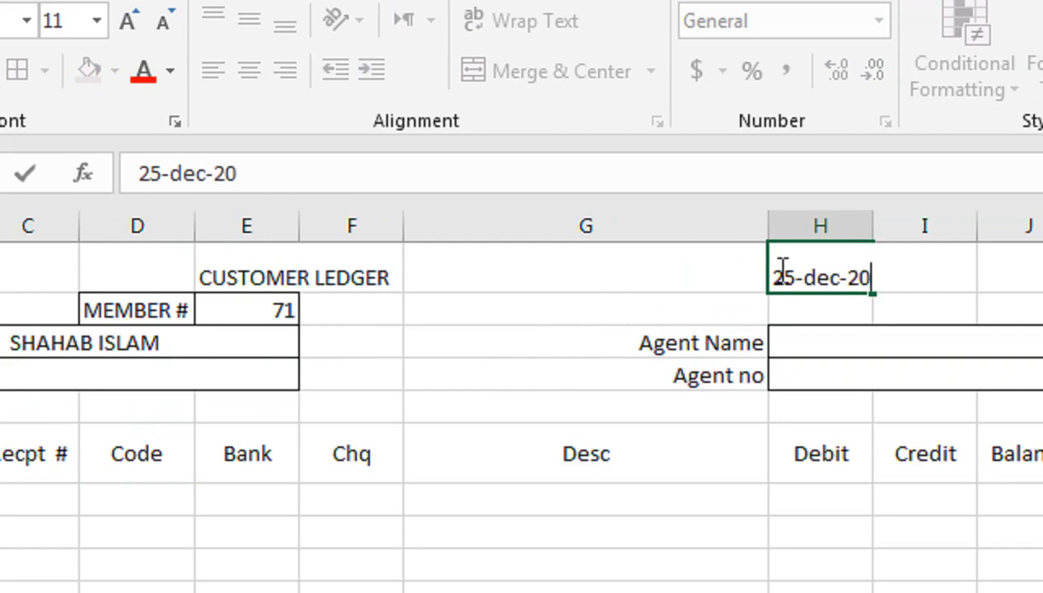
pyautogui.press('Return')
pyautogui.click(774, 271)
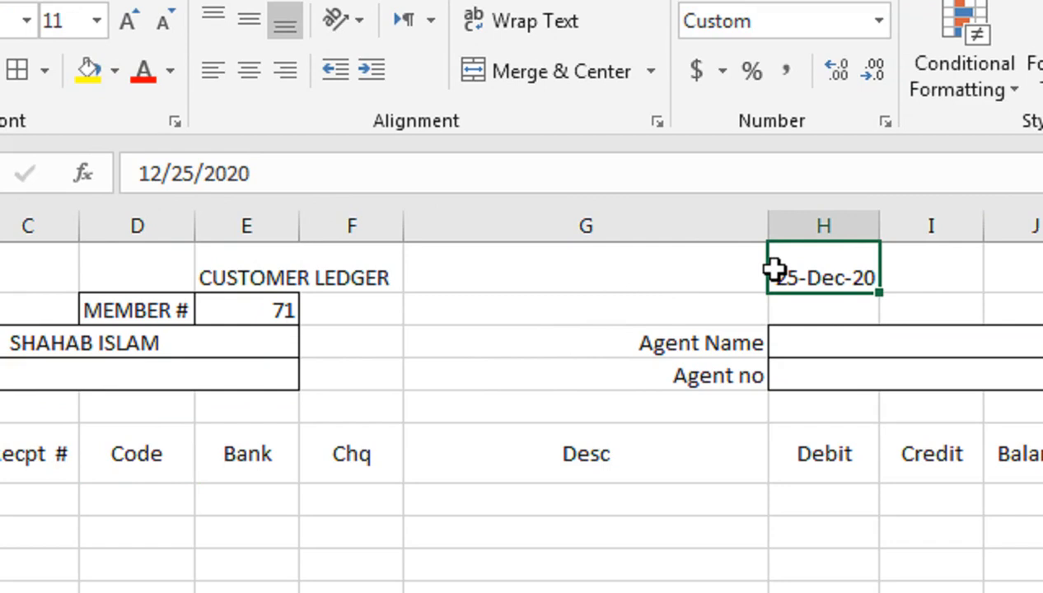
pyautogui.press('Left')
pyautogui.press('Left')
pyautogui.press('Left')
pyautogui.press('Left')
pyautogui.press('Left')
pyautogui.press('Left')
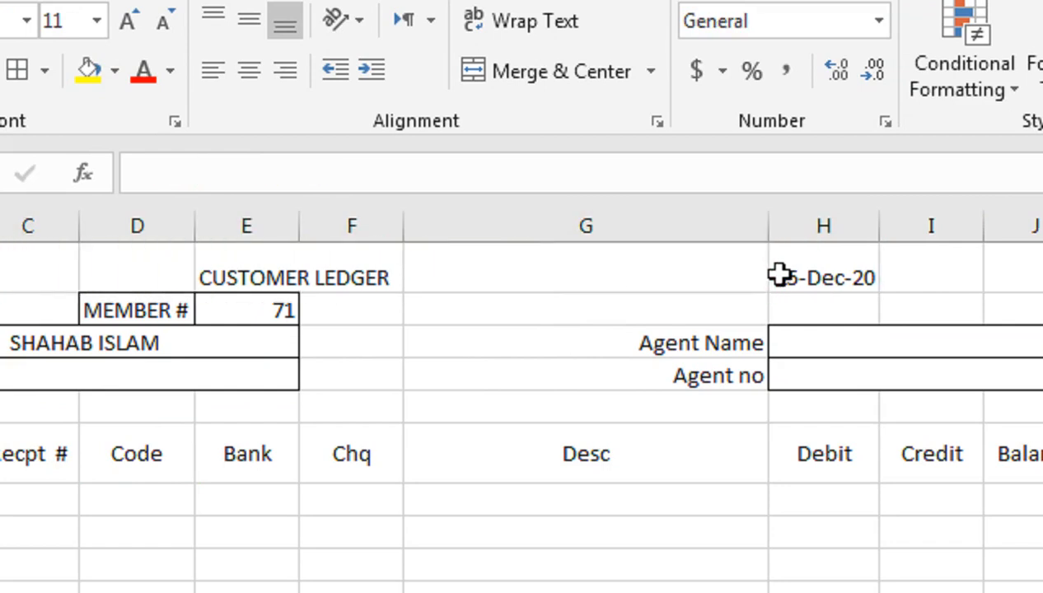
pyautogui.hotkey('shift', 'Right')
pyautogui.hotkey('shift', 'Right')
pyautogui.hotkey('shift', 'Right')
pyautogui.hotkey('shift', 'Right')
pyautogui.hotkey('shift', 'Right')
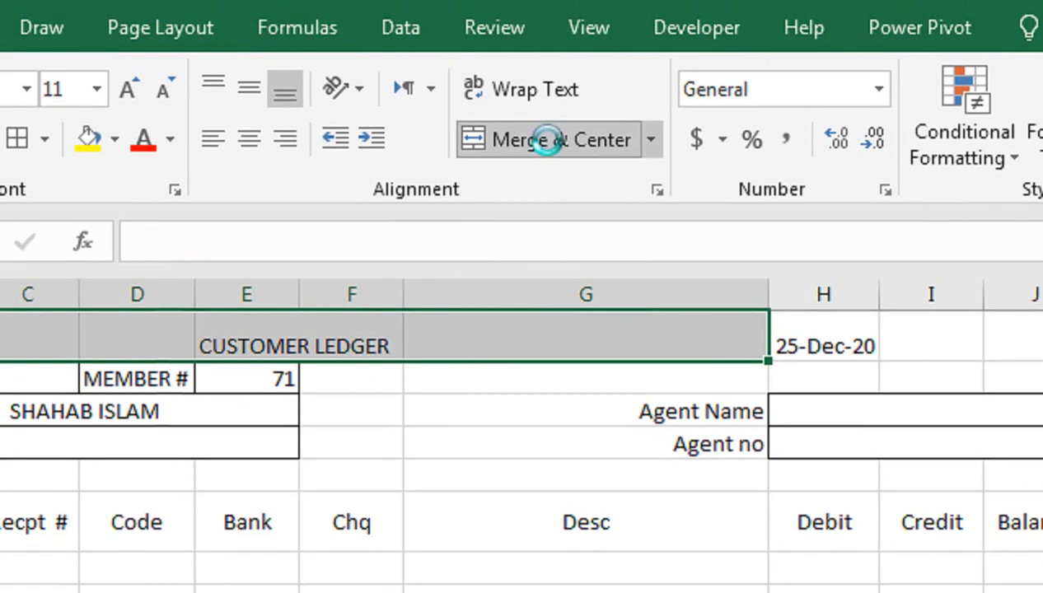
# Merge and centre CUSTOMER LEDGER in row 1, raise its font to 18, and heighten the title row
pyautogui.click(556, 72)
pyautogui.click(256, 142)
pyautogui.click(263, 138)
pyautogui.click(263, 139)
pyautogui.click(262, 139)
pyautogui.click(616, 499)
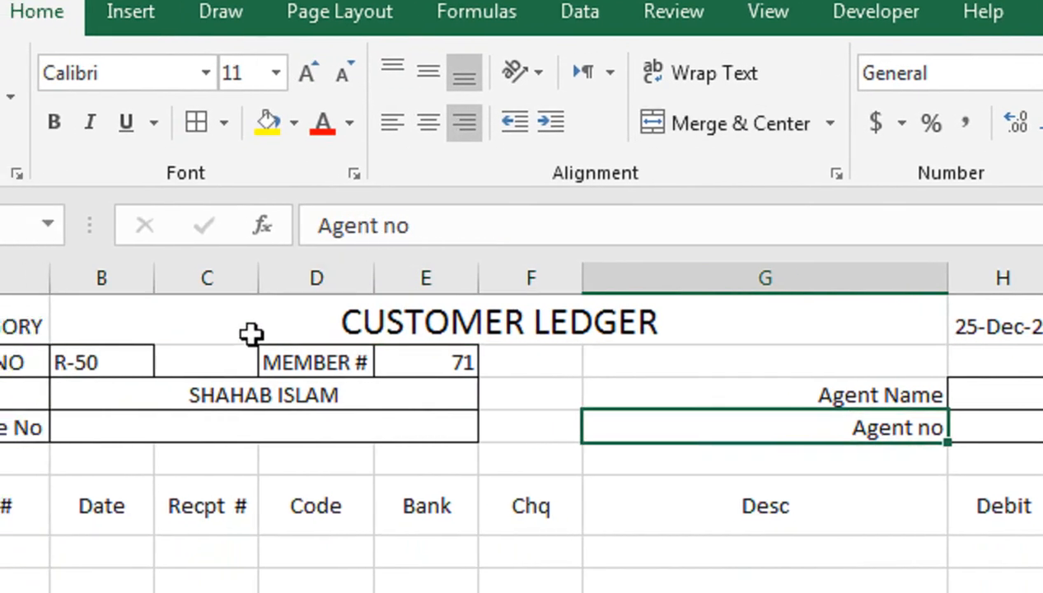
pyautogui.click(197, 338)
pyautogui.moveTo(28, 345); pyautogui.dragTo(37, 360)
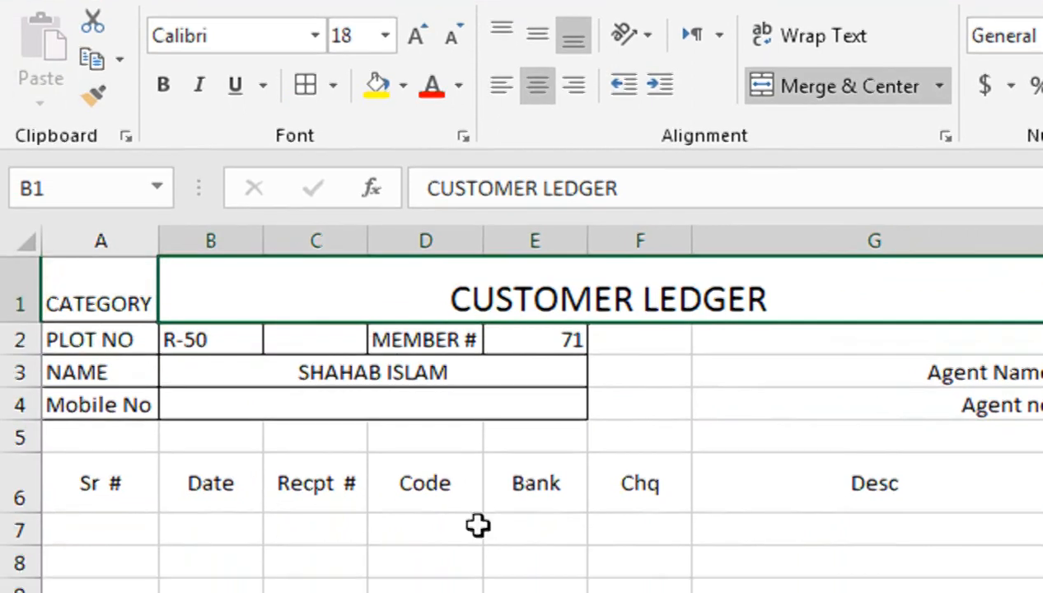
# Move the date into I1, widen column I, and merge the title across B1:H1 centred vertically
pyautogui.moveTo(901, 468); pyautogui.dragTo(901, 496)
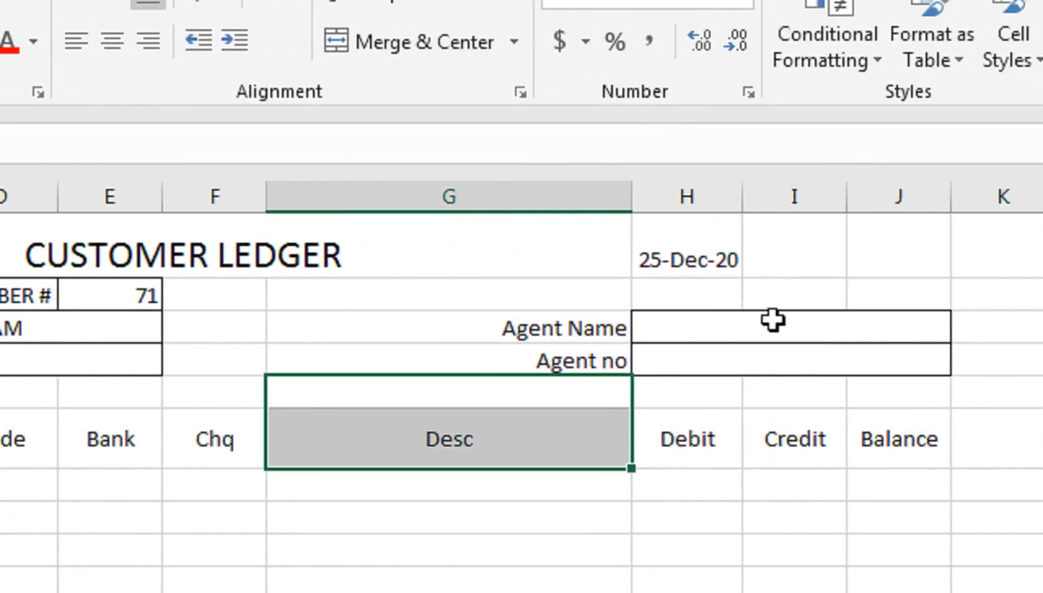
pyautogui.click(725, 261)
pyautogui.moveTo(724, 280); pyautogui.dragTo(776, 251)
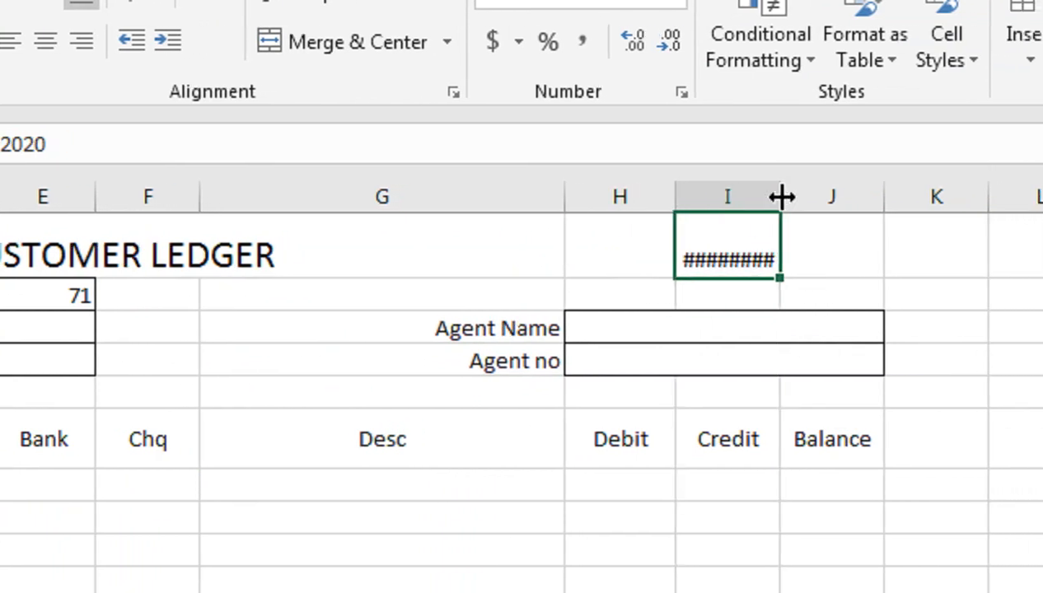
pyautogui.doubleClick(799, 196)
pyautogui.moveTo(619, 247); pyautogui.dragTo(395, 251)
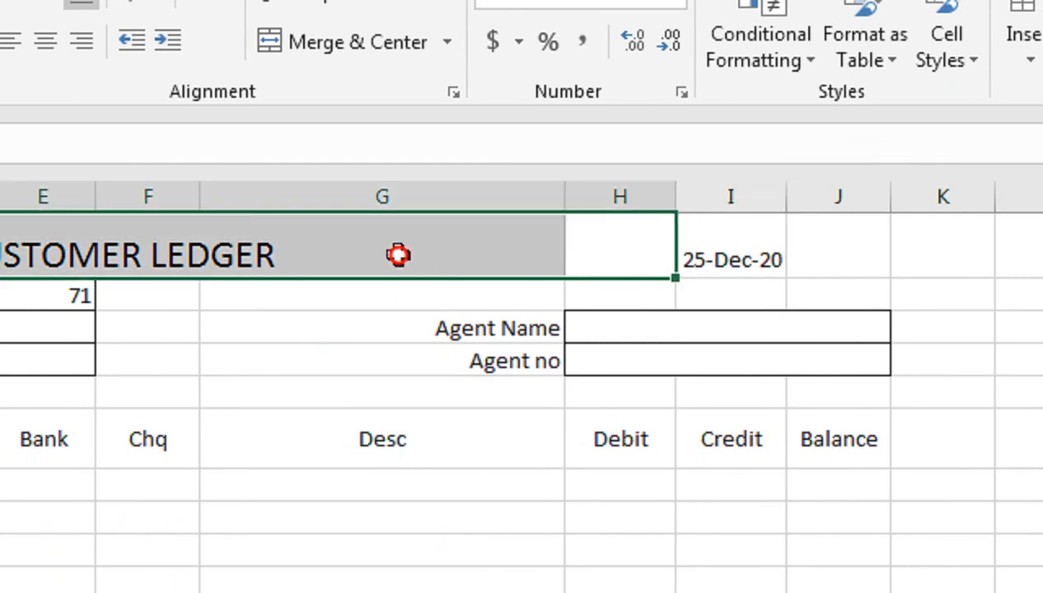
pyautogui.click(362, 44)
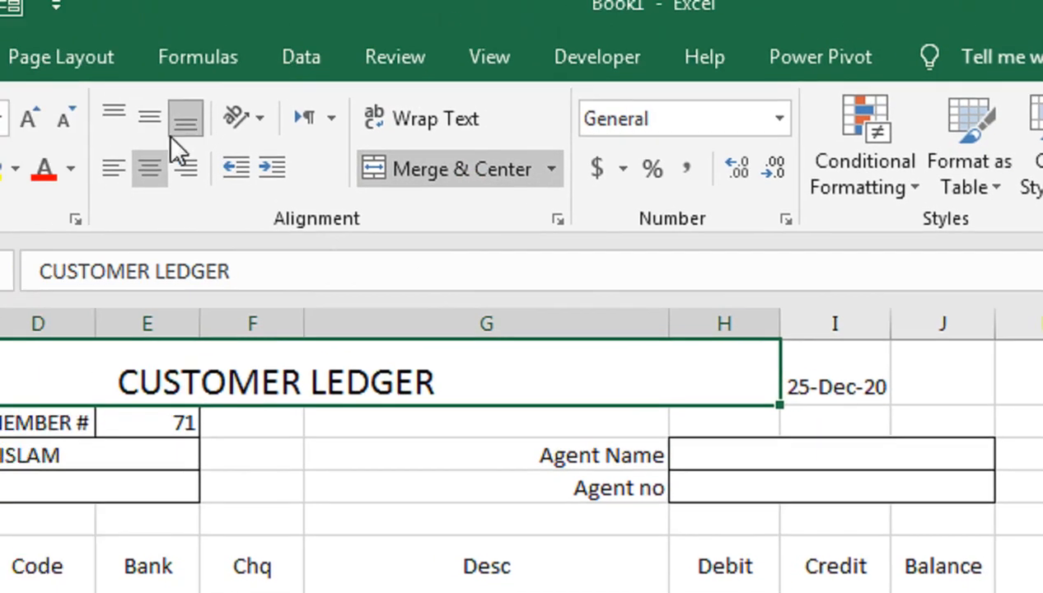
pyautogui.click(45, 88)
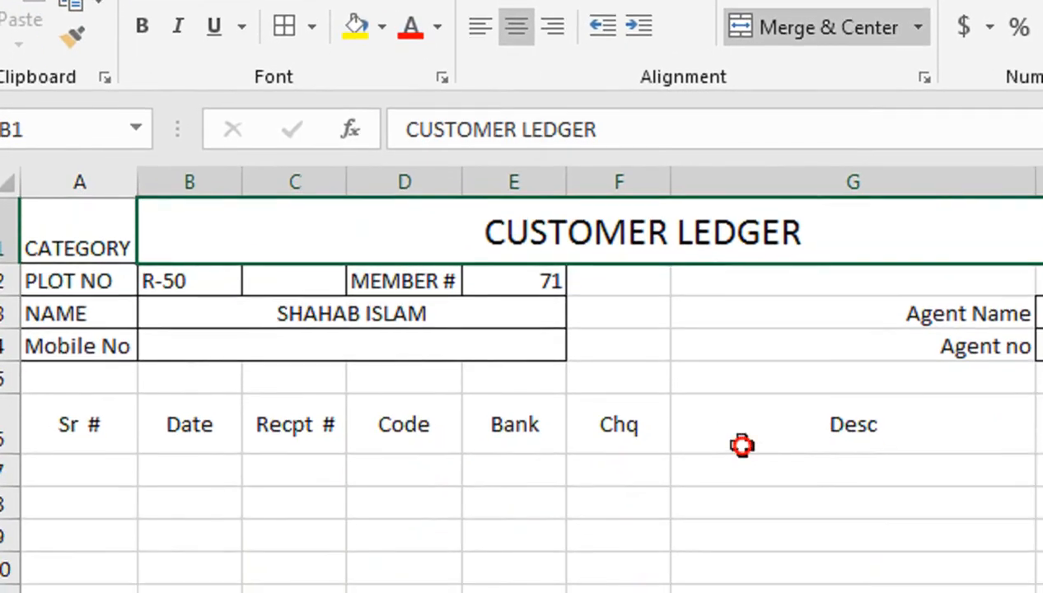
pyautogui.click(609, 587)
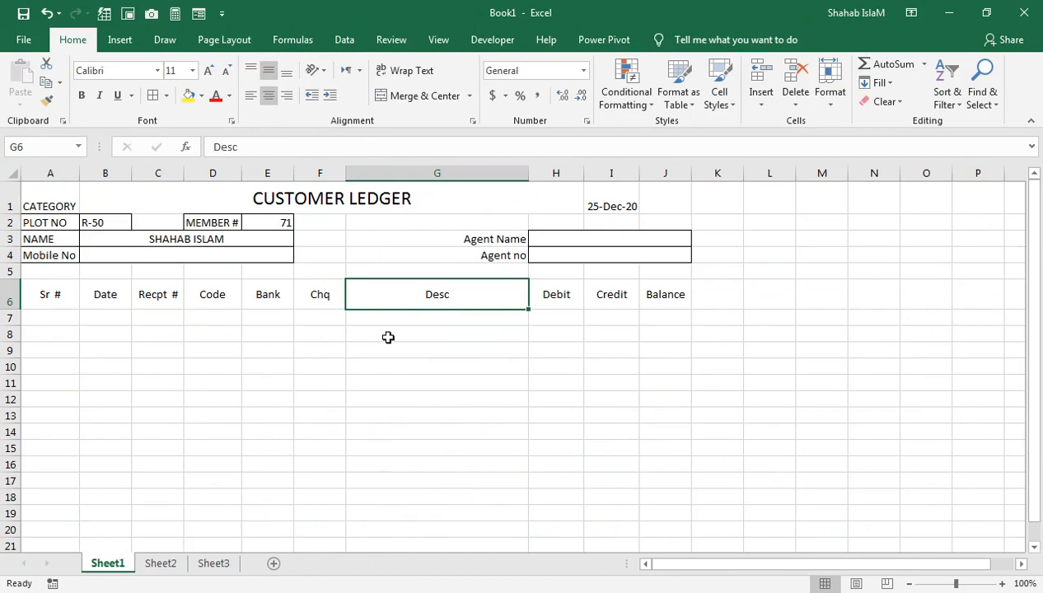
# Enter 1-jan-2018 in A7 and move it into the Date cell B7
pyautogui.click(62, 317)
pyautogui.write('1')
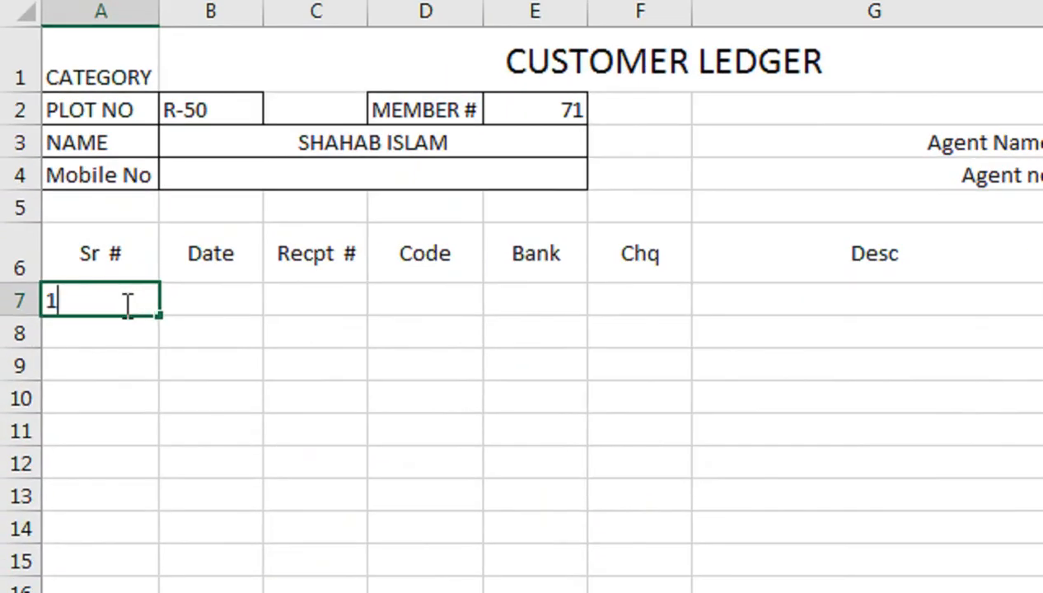
pyautogui.write('-jan-')
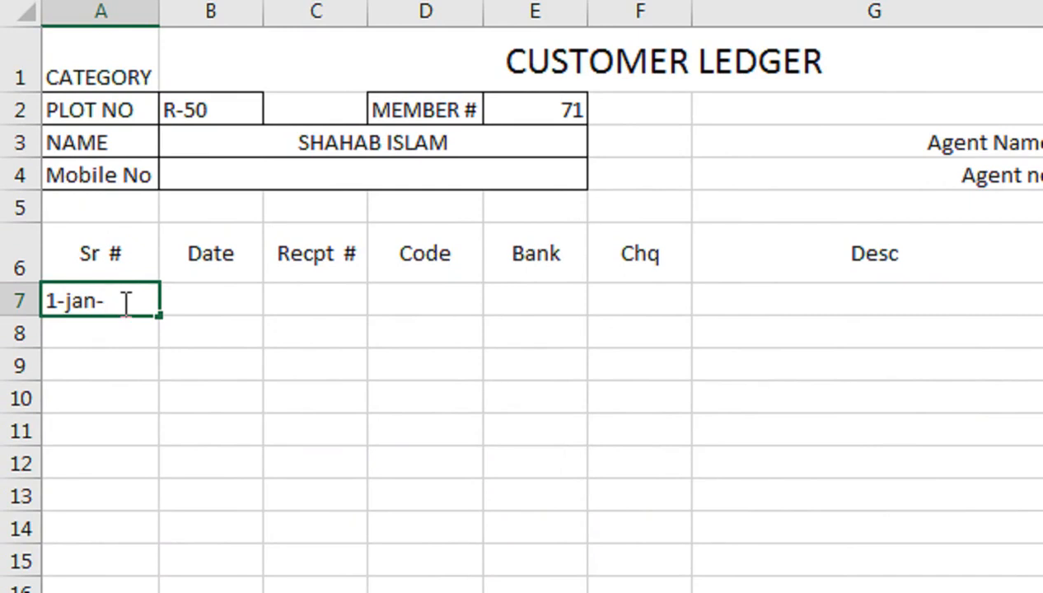
pyautogui.write('2018')
pyautogui.press('Return')
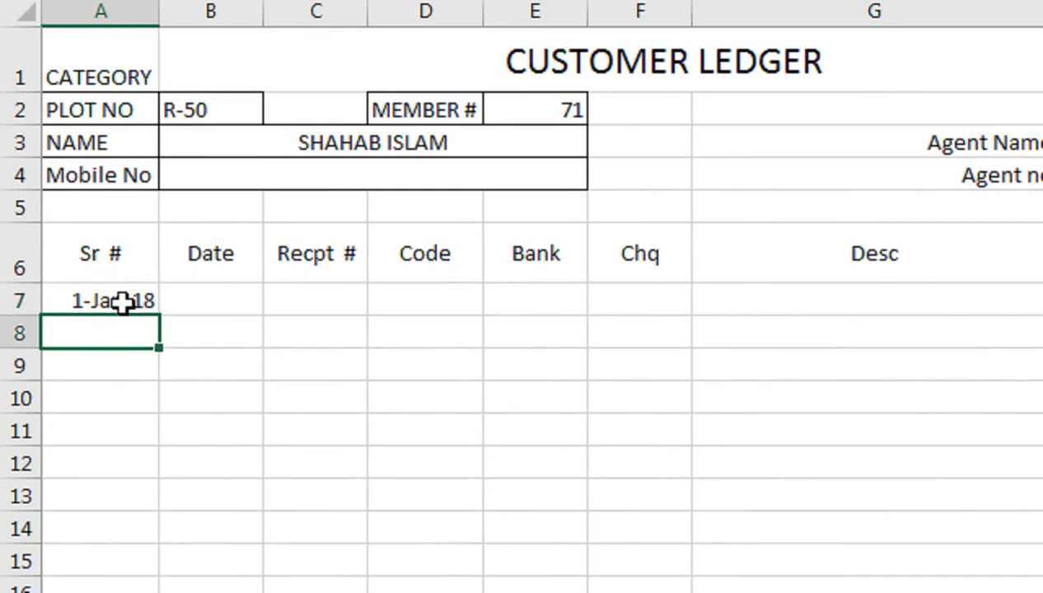
pyautogui.click(122, 302)
pyautogui.hotkey('ctrl', 'x')
pyautogui.press('Right')
pyautogui.hotkey('ctrl', 'v')
pyautogui.click(122, 303)
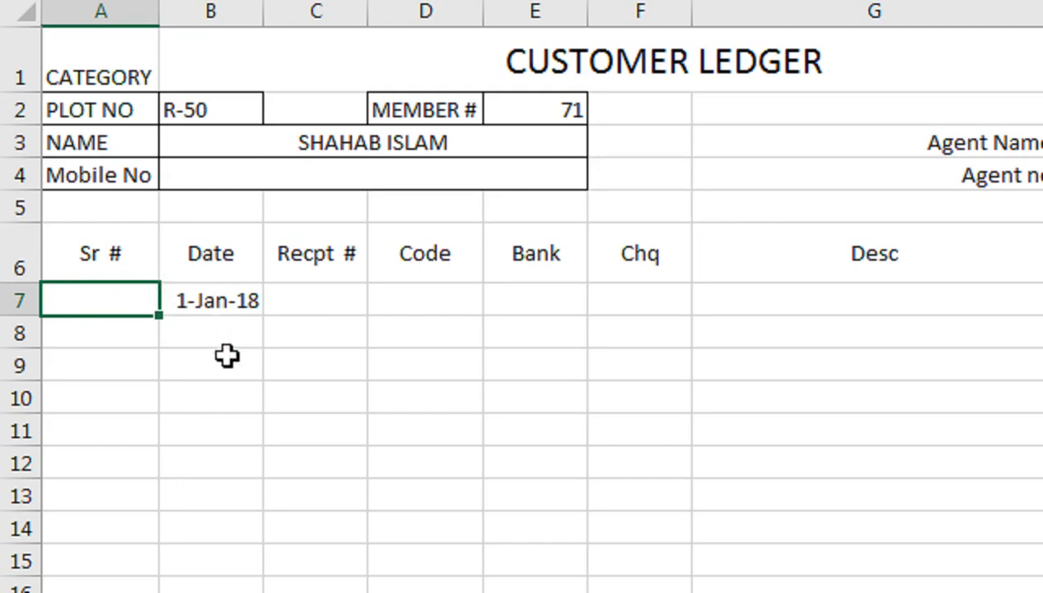
# Enter 01-01-2020 in B8 and format it as a day-month-year date
pyautogui.click(255, 343)
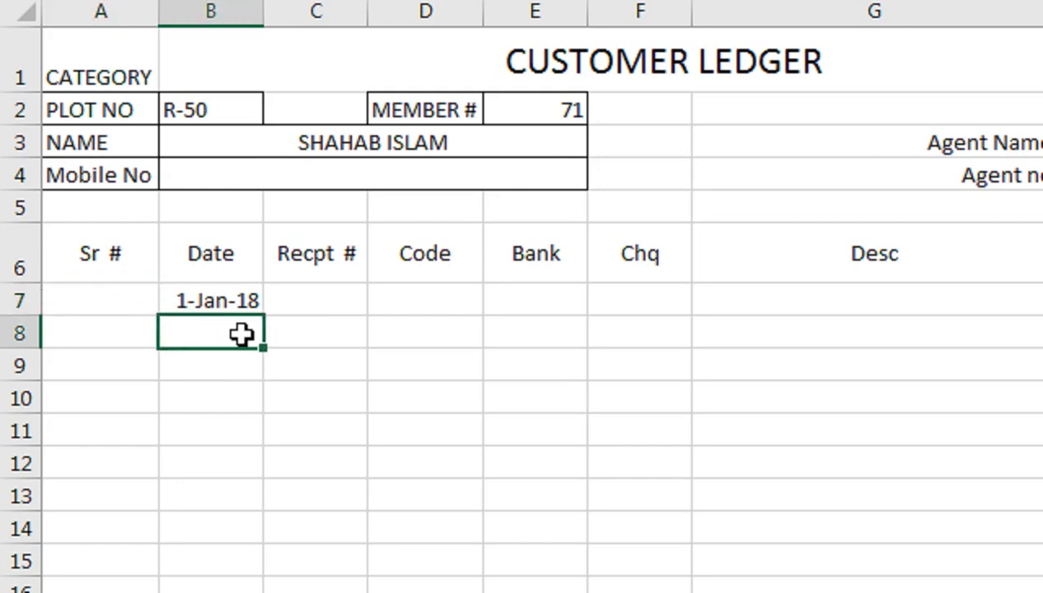
pyautogui.write('010')
pyautogui.press('BackSpace')
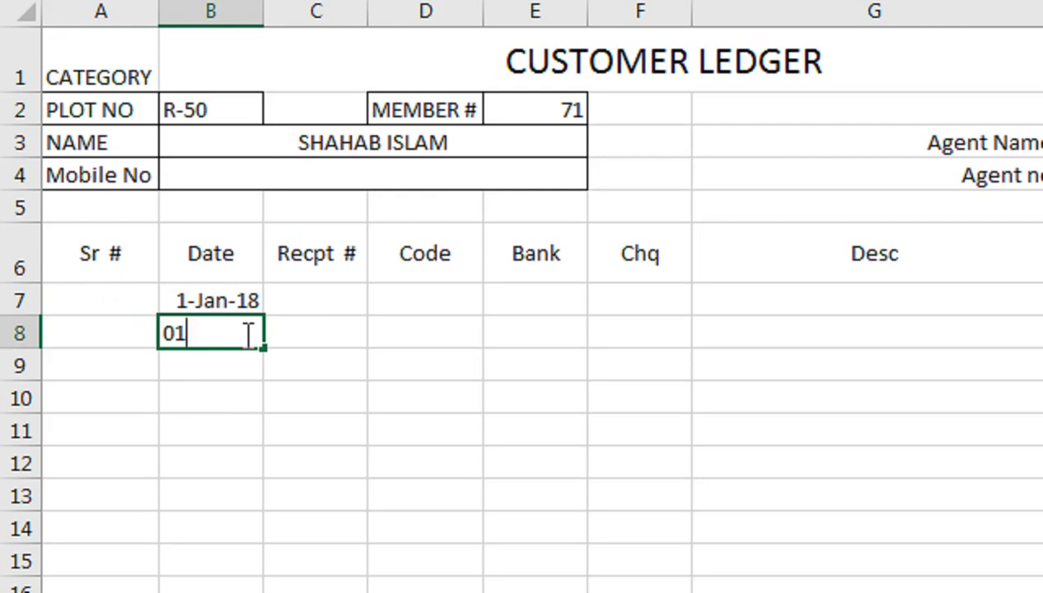
pyautogui.write('-01')
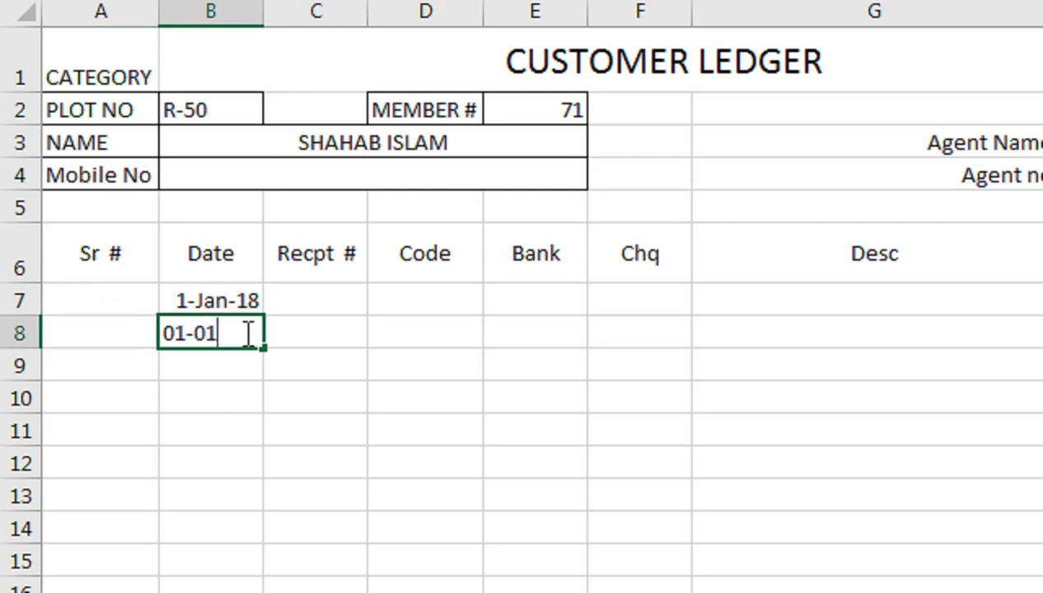
pyautogui.write('-2020')
pyautogui.press('Return')
pyautogui.click(245, 333)
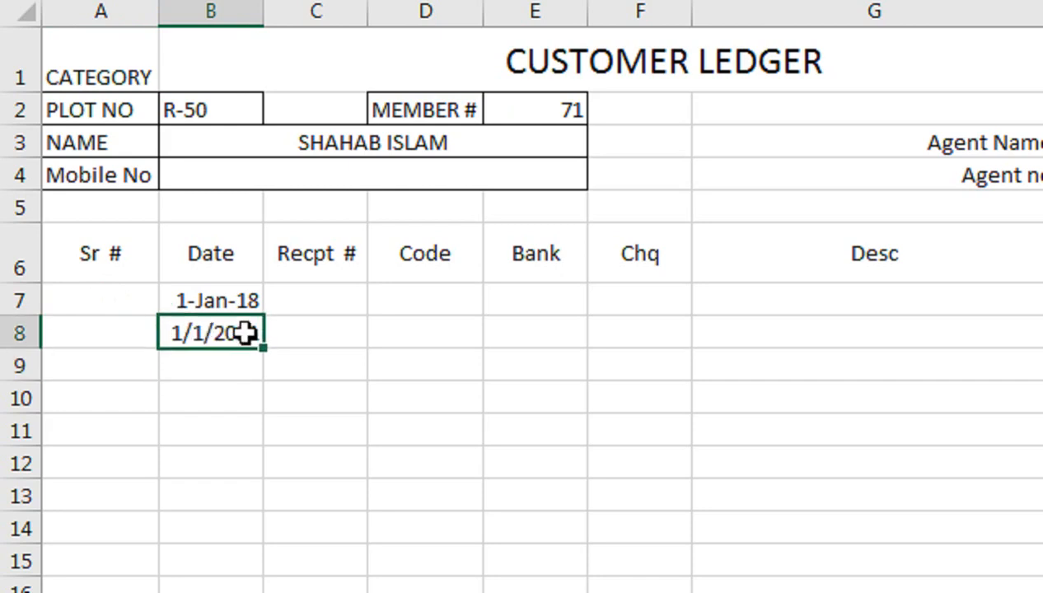
pyautogui.hotkey('ctrl', 'shift', '3')
# Fill row 8 with receipt 71, code 101 and description 'Adv rec'
pyautogui.press('Tab')
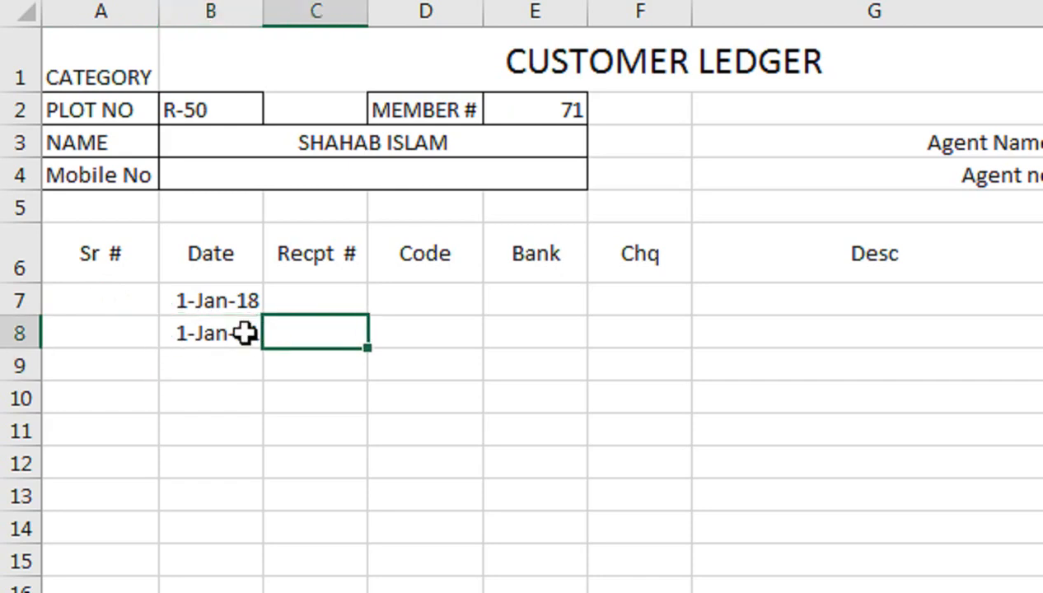
pyautogui.write('71')
pyautogui.press('Tab')
pyautogui.write('101')
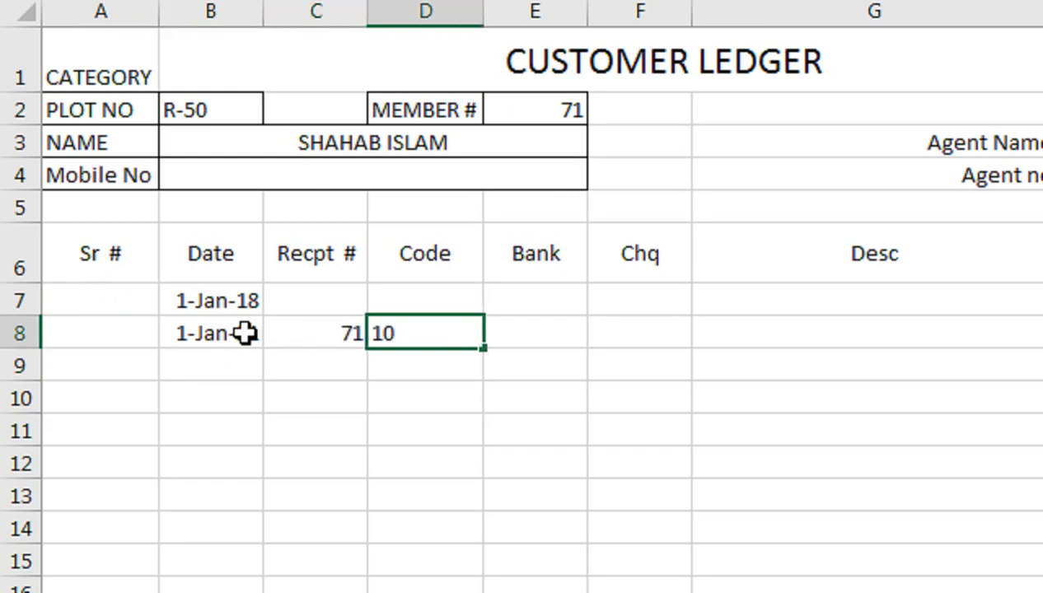
pyautogui.press('Tab')
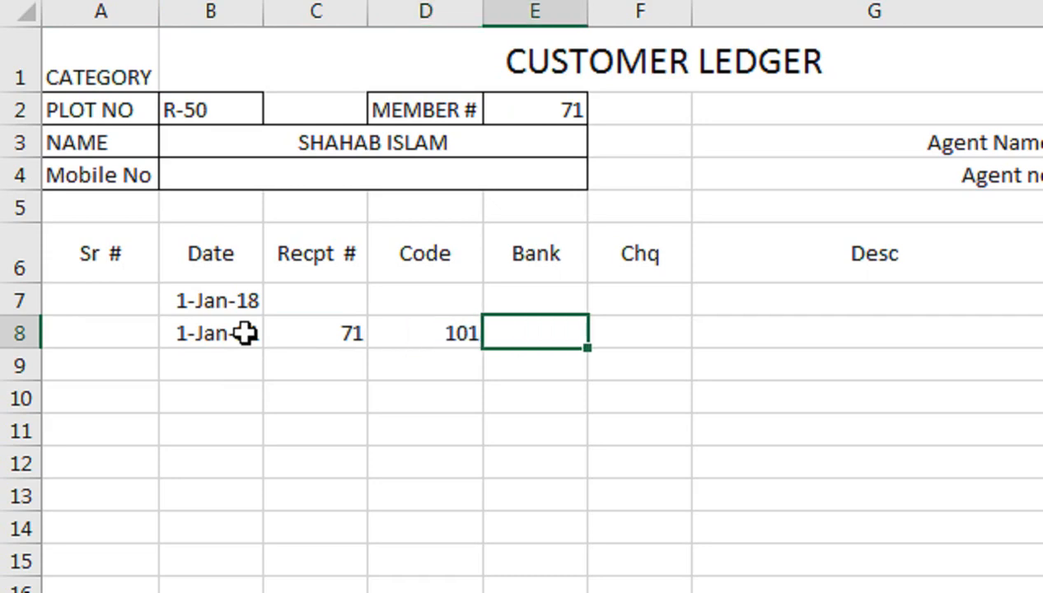
pyautogui.press('Tab')
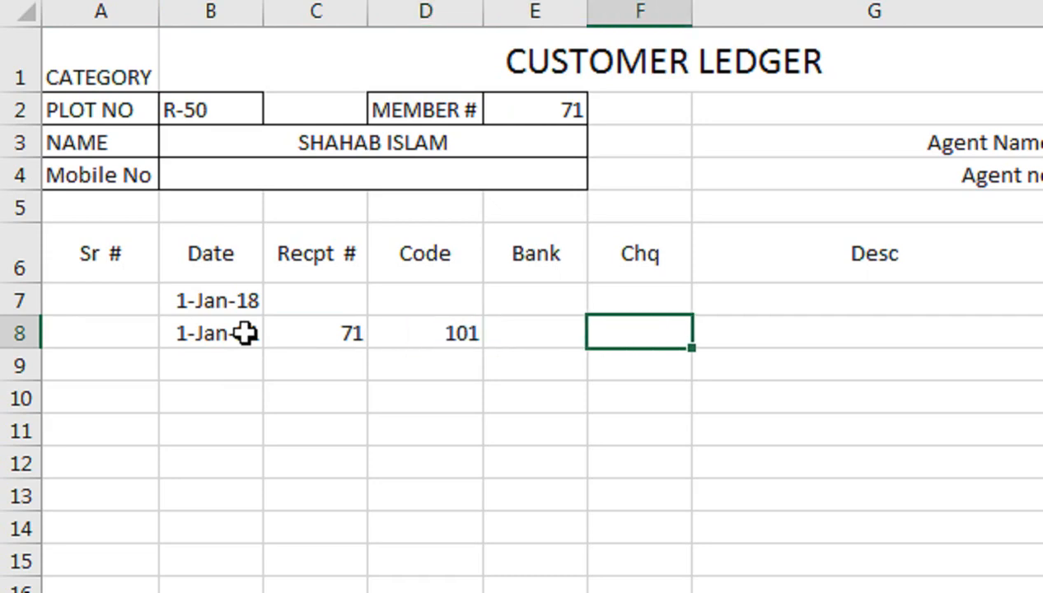
pyautogui.press('Tab')
pyautogui.write('Adv')
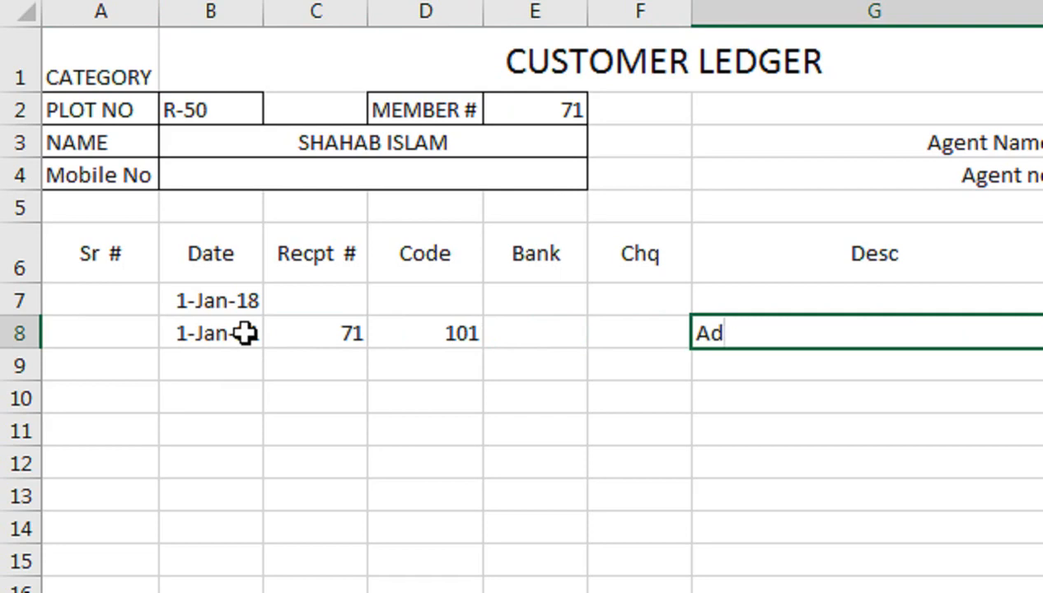
pyautogui.write(' rec')
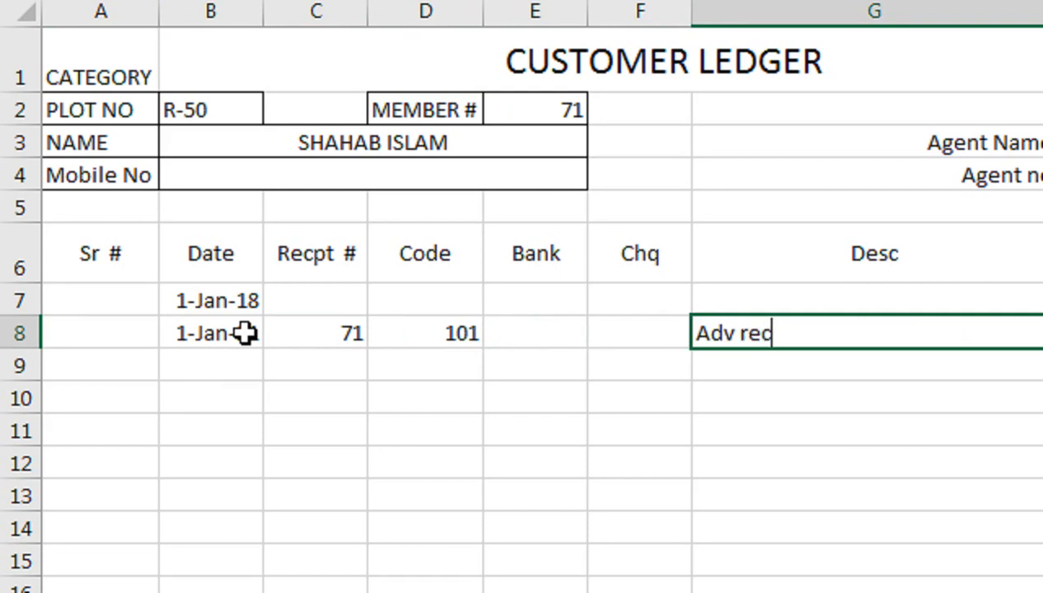
pyautogui.click(779, 286)
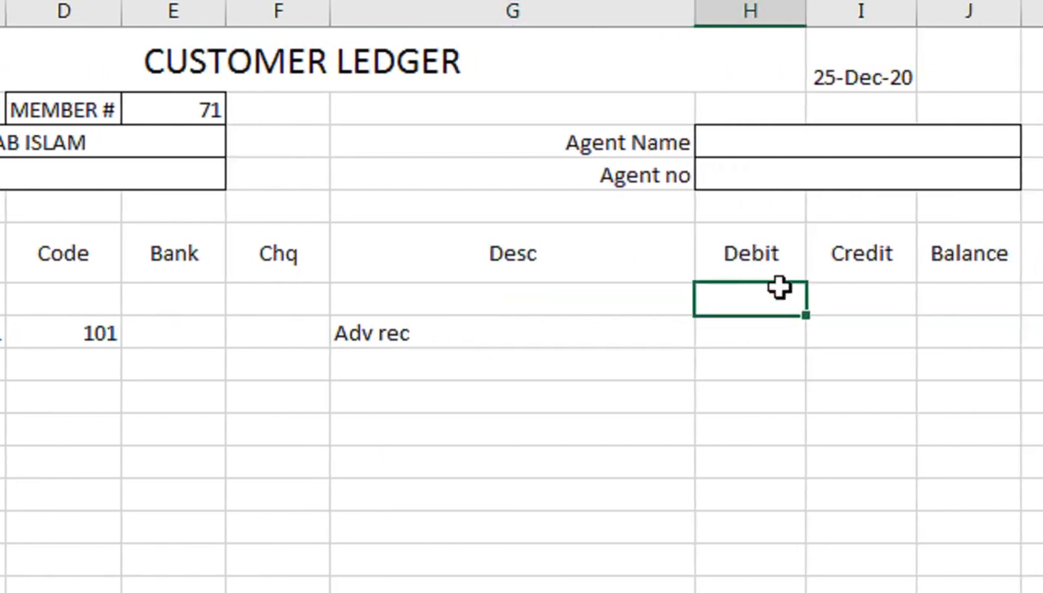
# Set the row-7 debit in H7 to 600000, correcting the earlier mistyped amounts
pyautogui.write('10000')
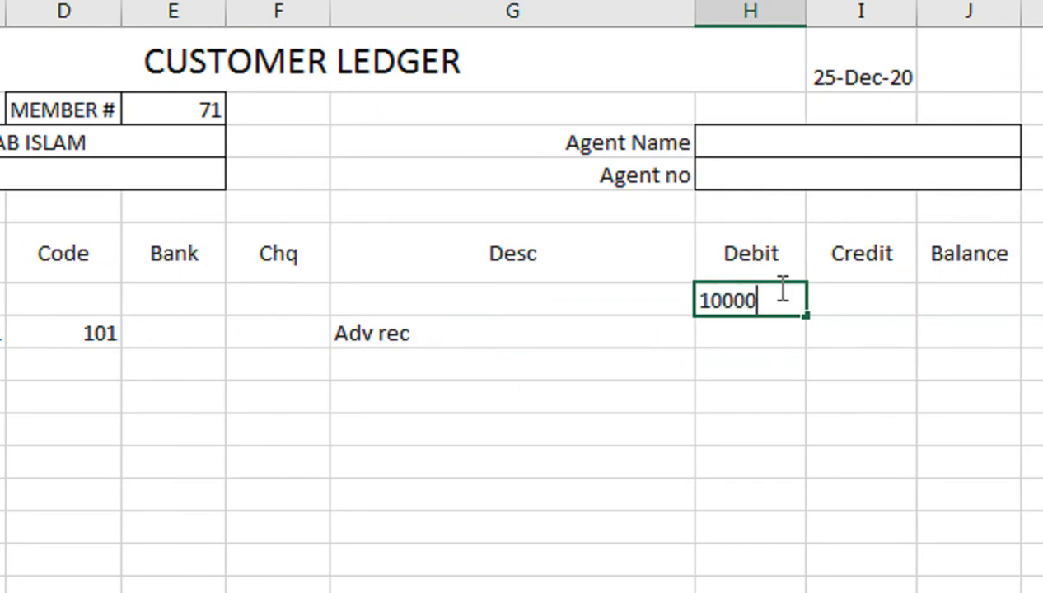
pyautogui.write('0')
pyautogui.press('Return')
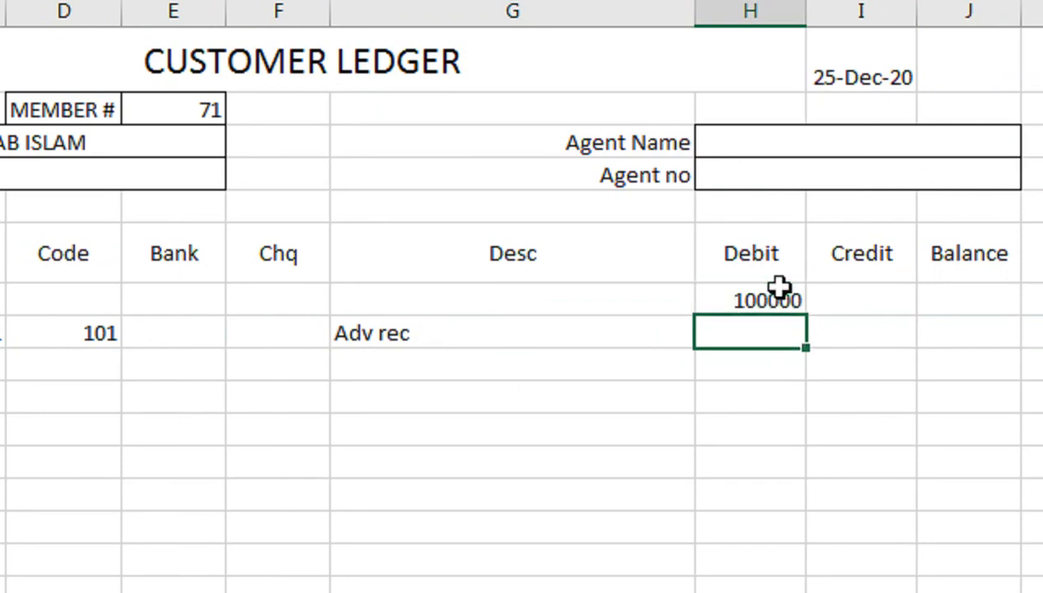
pyautogui.doubleClick(778, 286)
pyautogui.write('0')
pyautogui.press('Return')
pyautogui.click(779, 286)
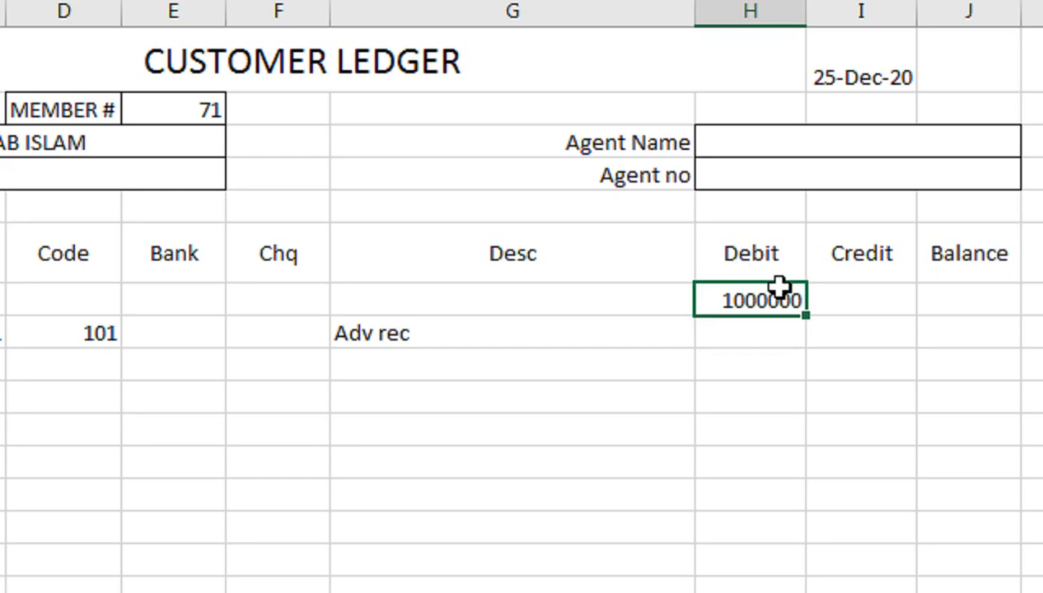
pyautogui.write('600000')
pyautogui.press('Return')
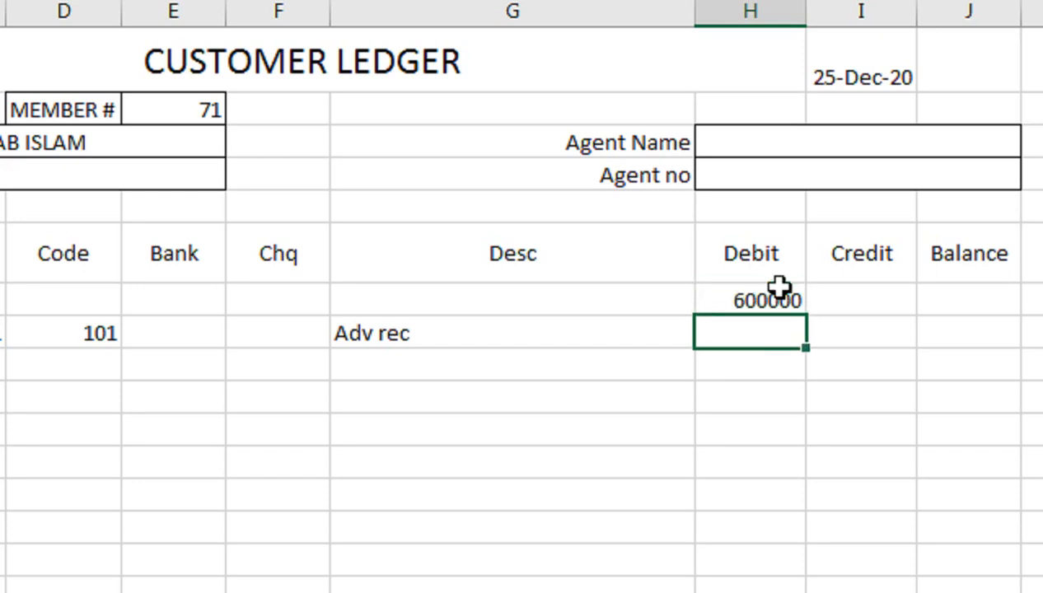
# Enter credit 150000 in I8 and 0 in I7, and set J7's balance to =H7
pyautogui.press('Tab')
pyautogui.write('1500')
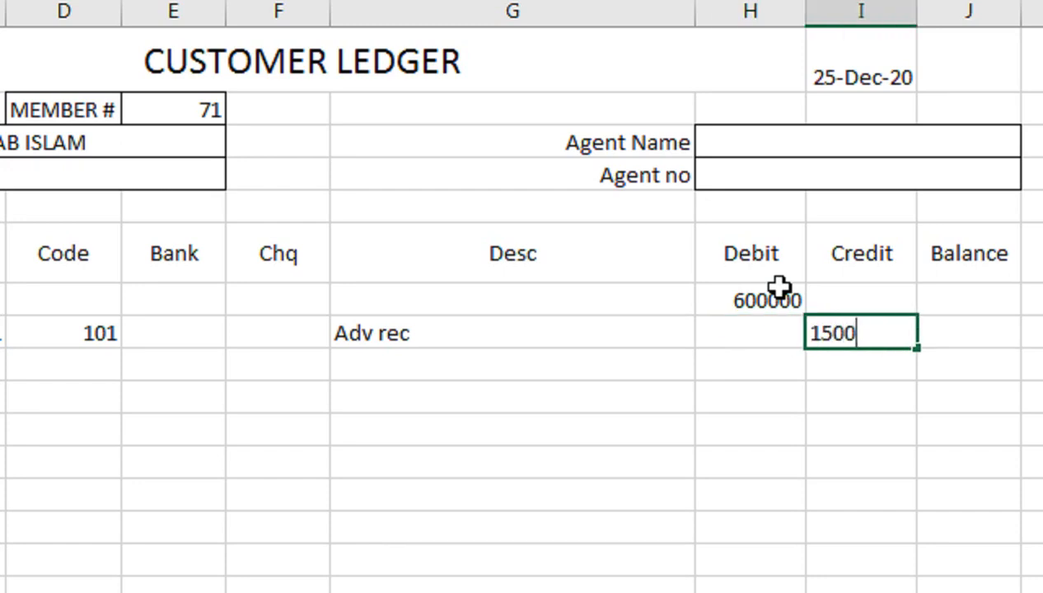
pyautogui.write('00')
pyautogui.press('Return')
pyautogui.press('Up')
pyautogui.press('Up')
pyautogui.write('0')
pyautogui.press('Return')
pyautogui.press('Up')
pyautogui.press('Right')
pyautogui.press('Right')
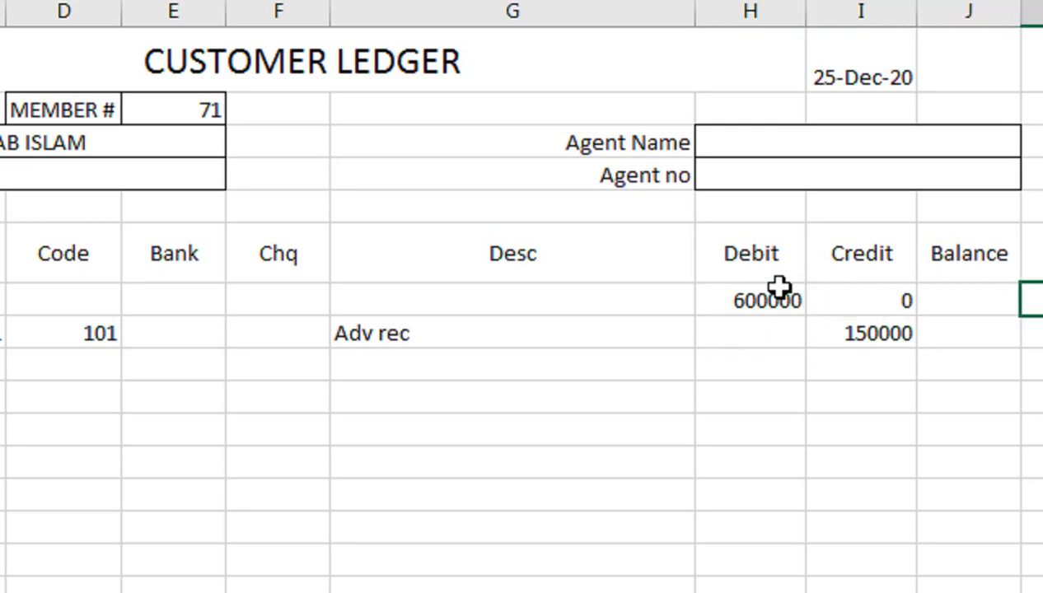
pyautogui.press('Left')
pyautogui.write('=')
pyautogui.press('Left')
pyautogui.press('Left')
pyautogui.press('Return')
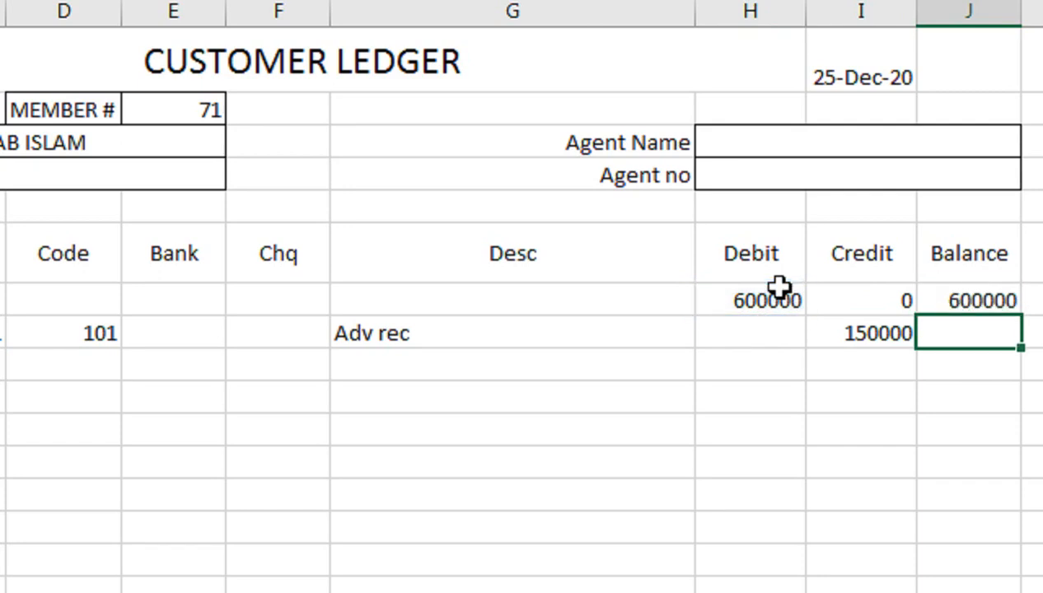
pyautogui.press('Left')
pyautogui.press('Left')
pyautogui.press('Left')
pyautogui.press('Left')
pyautogui.press('Left')
pyautogui.press('Left')
pyautogui.press('Left')
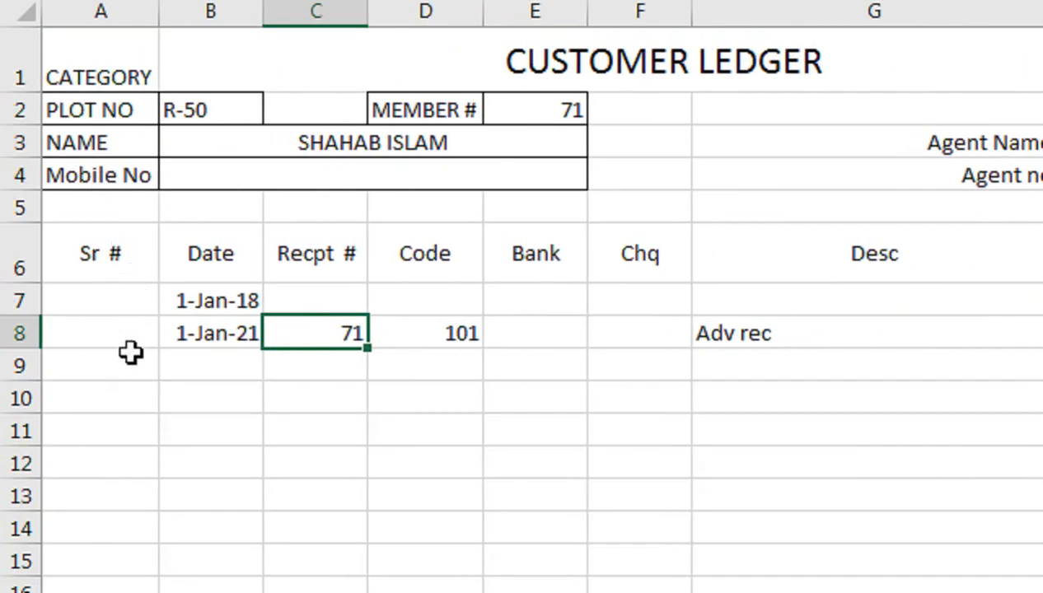
# Enter serial number 1 in the first Sr # cell A7
pyautogui.click(108, 368)
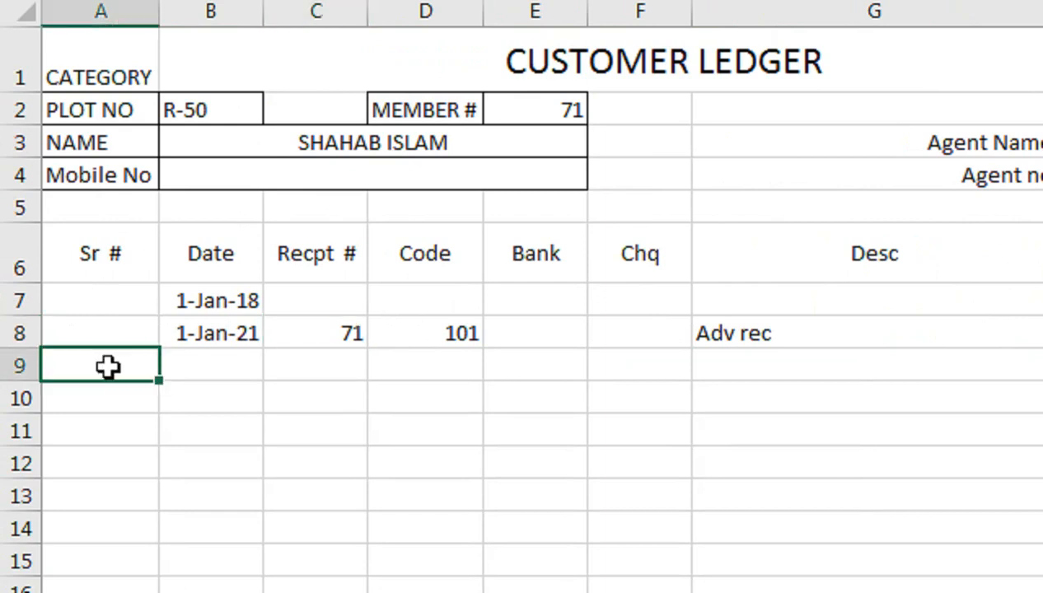
pyautogui.click(127, 293)
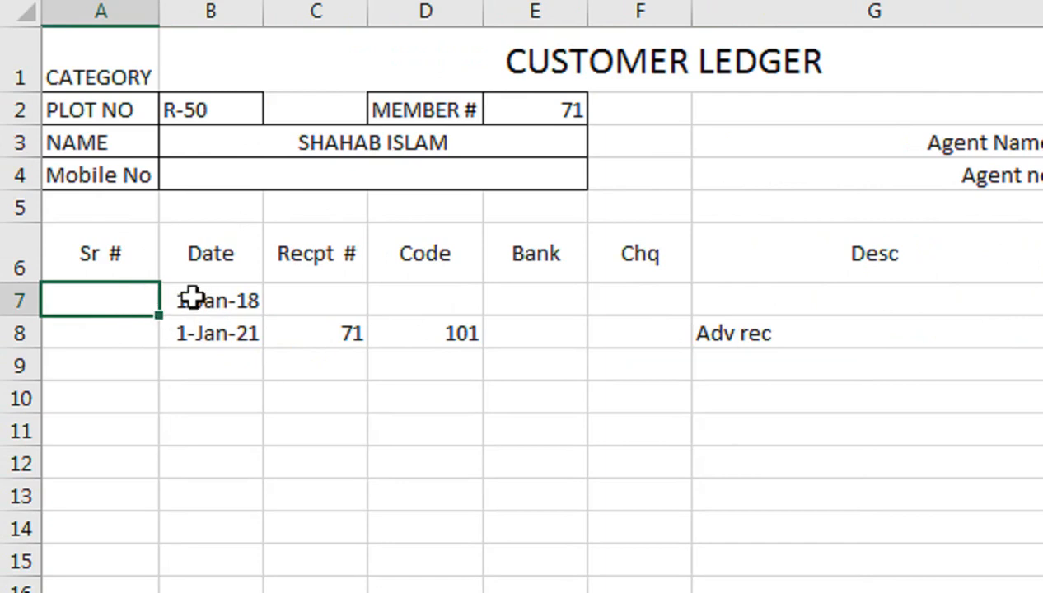
pyautogui.write('1')
pyautogui.press('Return')
pyautogui.press('Up')
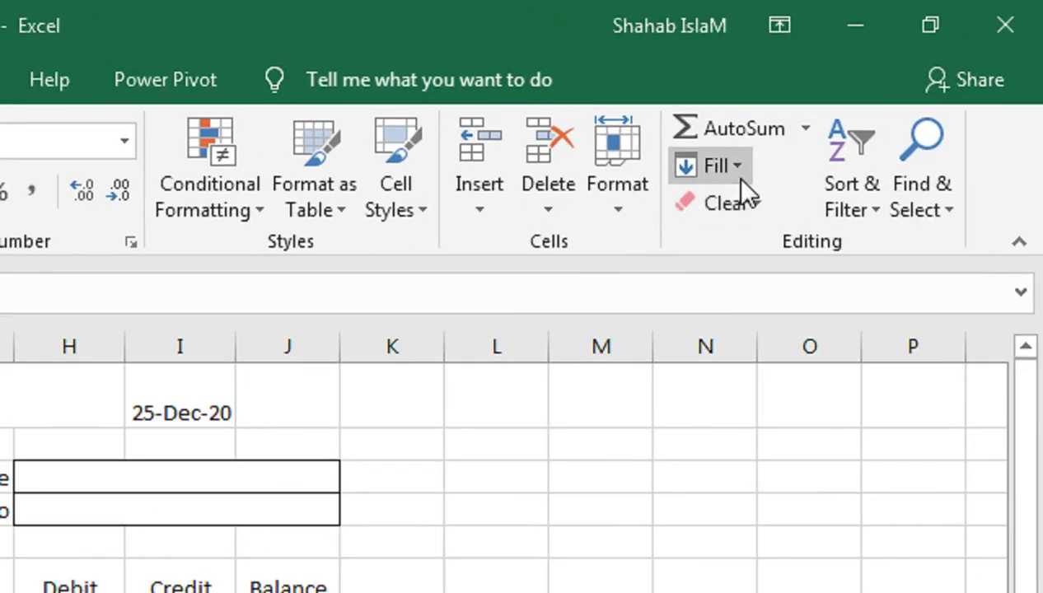
# Fill a column series stopping at 38, check its end at row 44, and return to the top
pyautogui.click(886, 85)
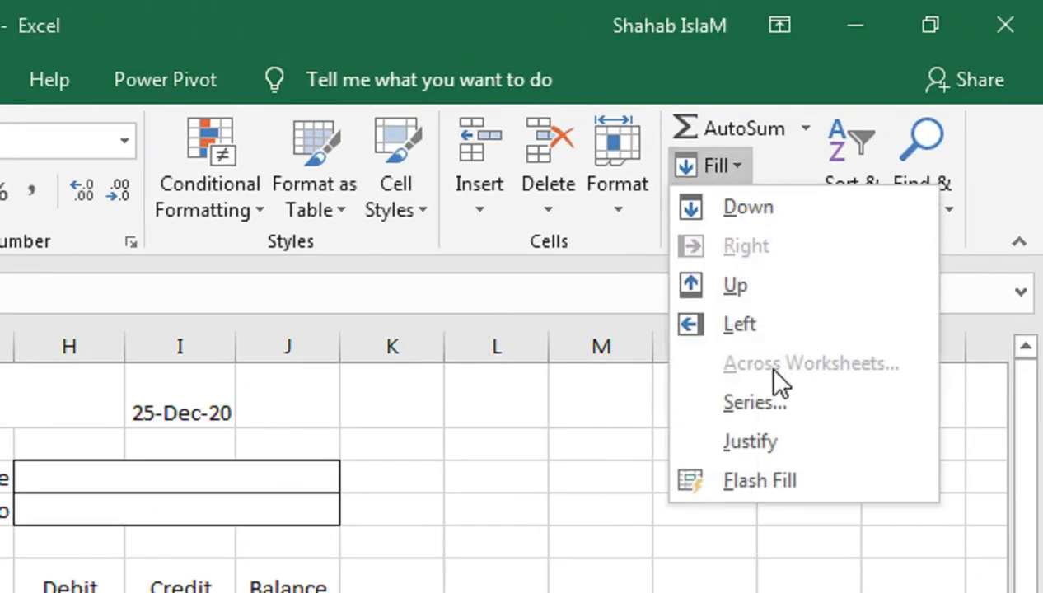
pyautogui.click(775, 418)
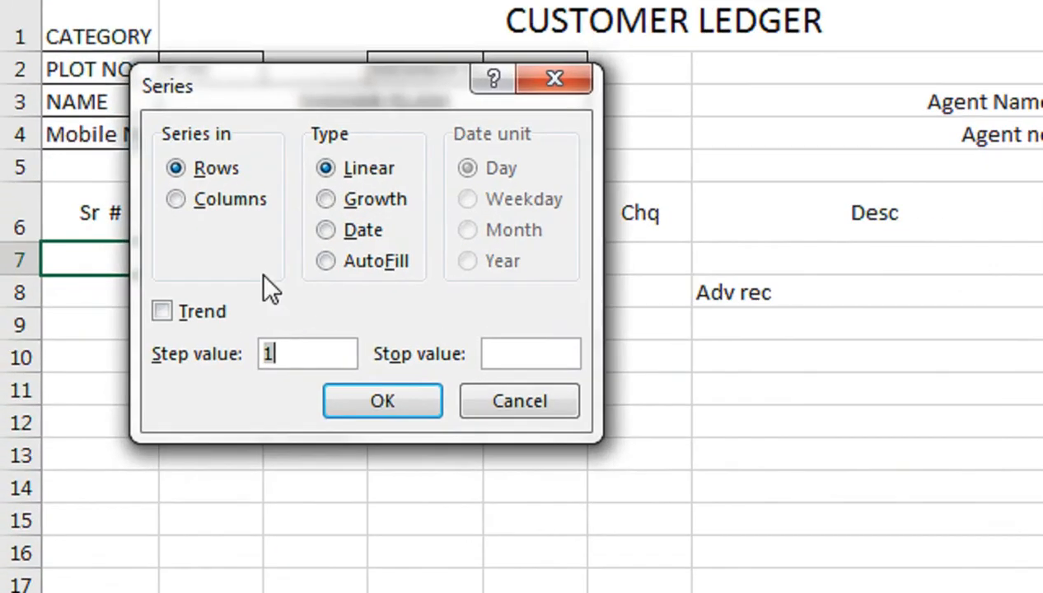
pyautogui.click(198, 201)
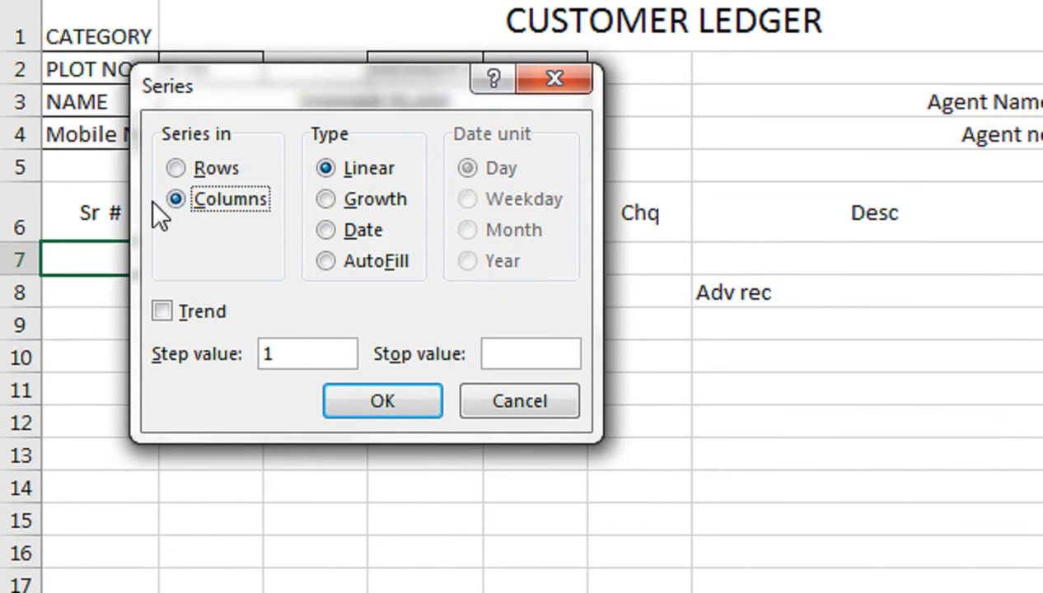
pyautogui.click(512, 353)
pyautogui.write('38')
pyautogui.click(374, 400)
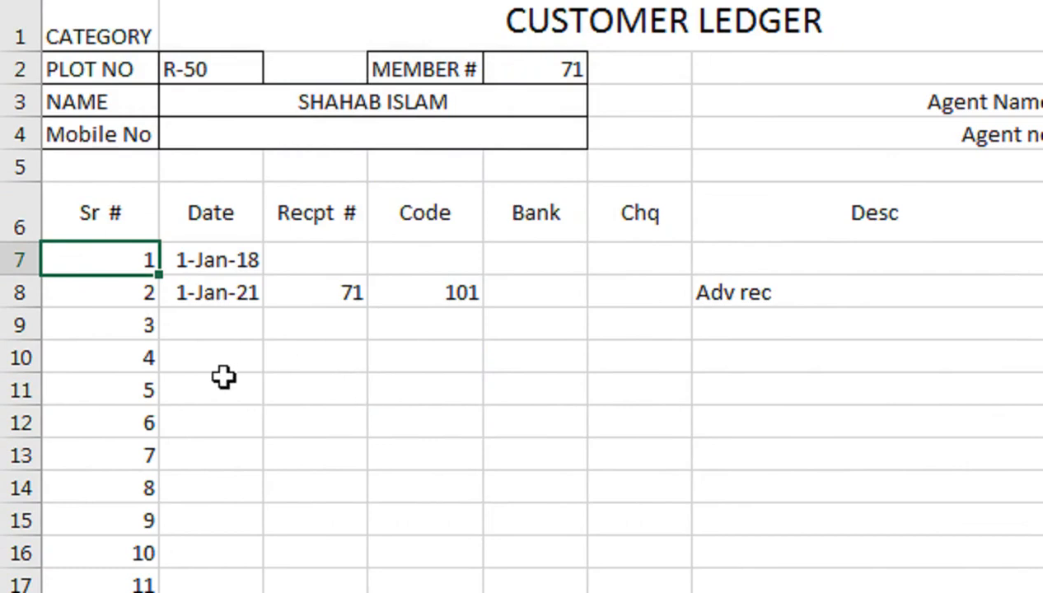
pyautogui.hotkey('ctrl', 'Down')
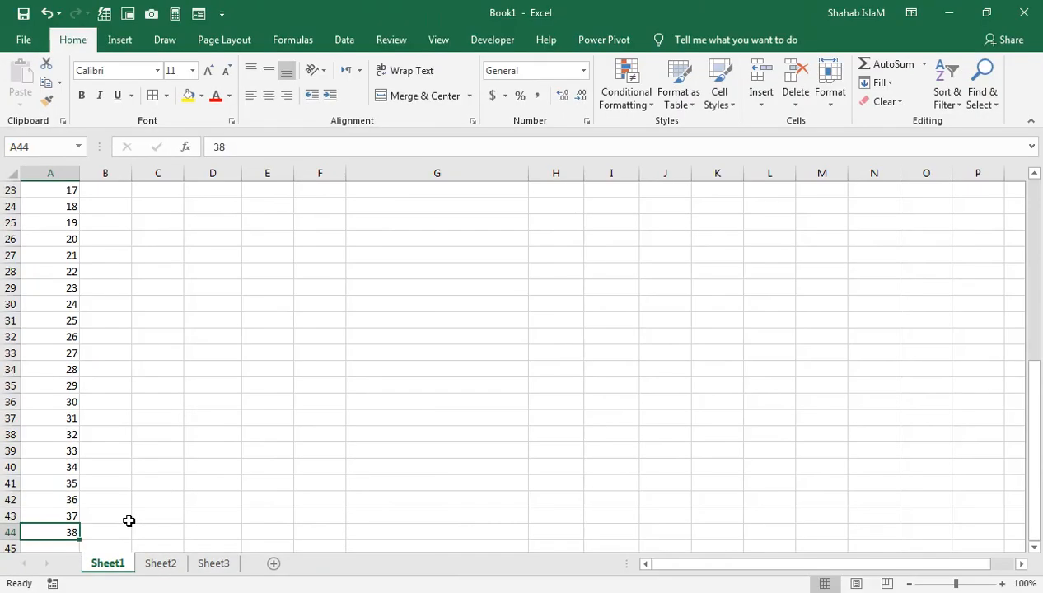
pyautogui.hotkey('ctrl', 'Up')
pyautogui.press('Up')
pyautogui.press('Up')
pyautogui.press('Up')
pyautogui.press('Up')
pyautogui.press('Up')
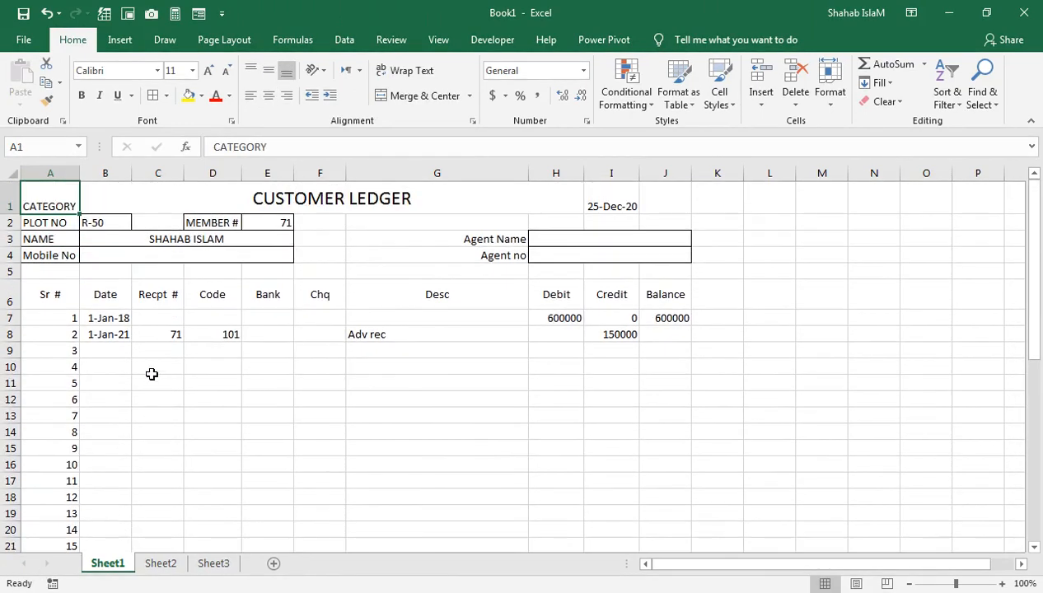
# Enter the date 1-jan-21 in B9
pyautogui.click(129, 351)
pyautogui.write('1-')
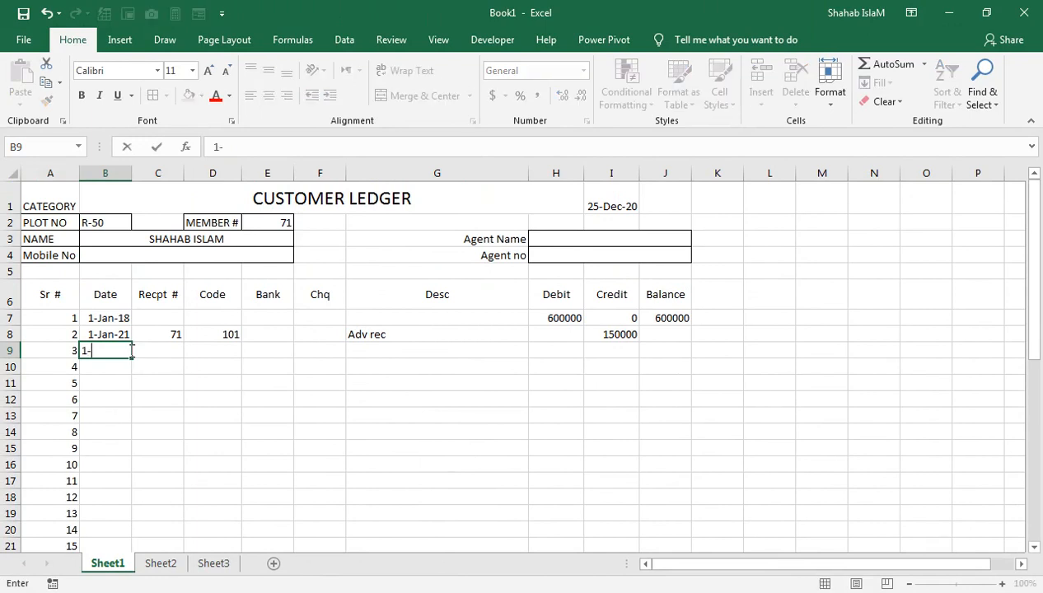
pyautogui.write('jan-21')
pyautogui.press('Return')
pyautogui.click(132, 351)
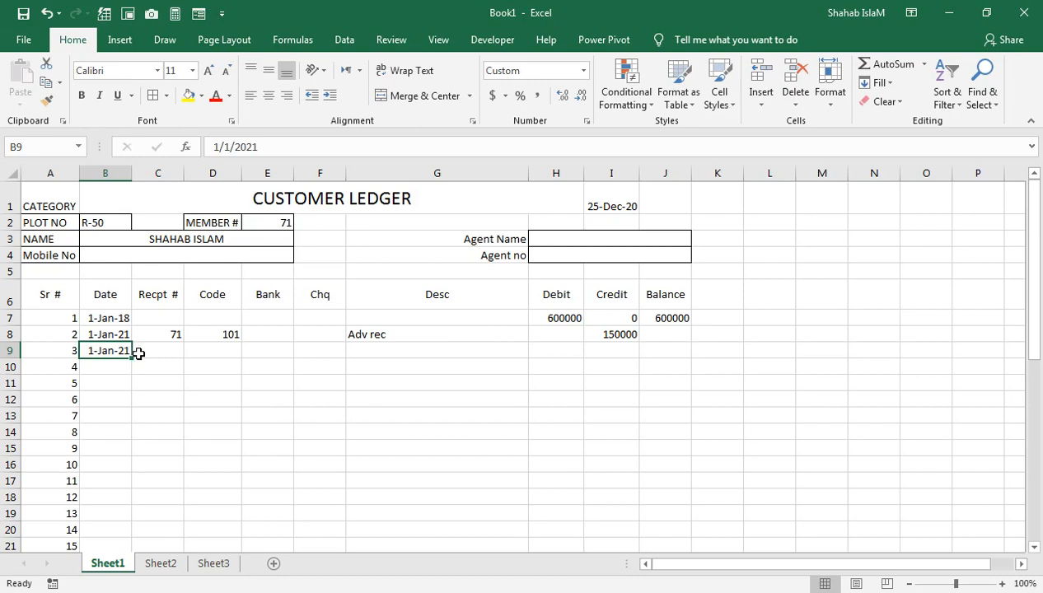
# Enter receipt 40, code 105 and description 'cash Rec (jan 19)' in row 9
pyautogui.click(138, 353)
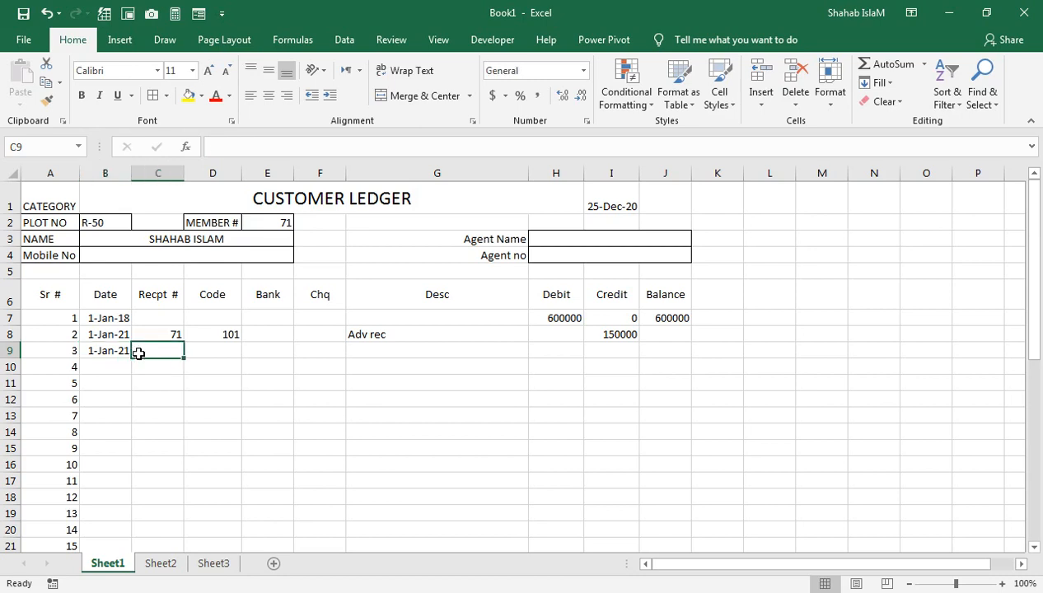
pyautogui.write('040')
pyautogui.press('Tab')
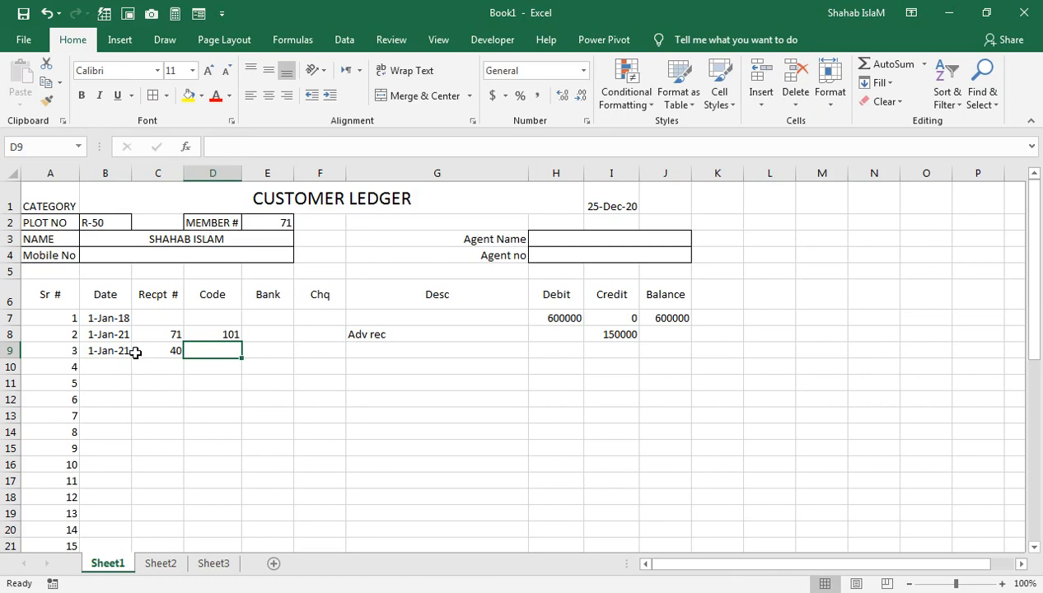
pyautogui.write('105')
pyautogui.press('Return')
pyautogui.press('Up')
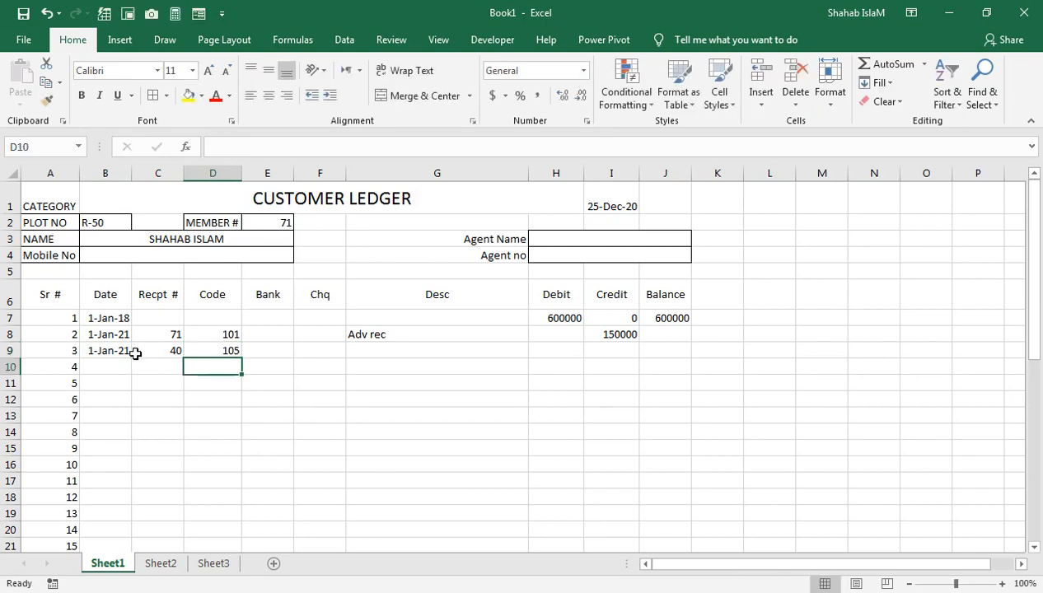
pyautogui.press('Right')
pyautogui.press('Right')
pyautogui.press('Right')
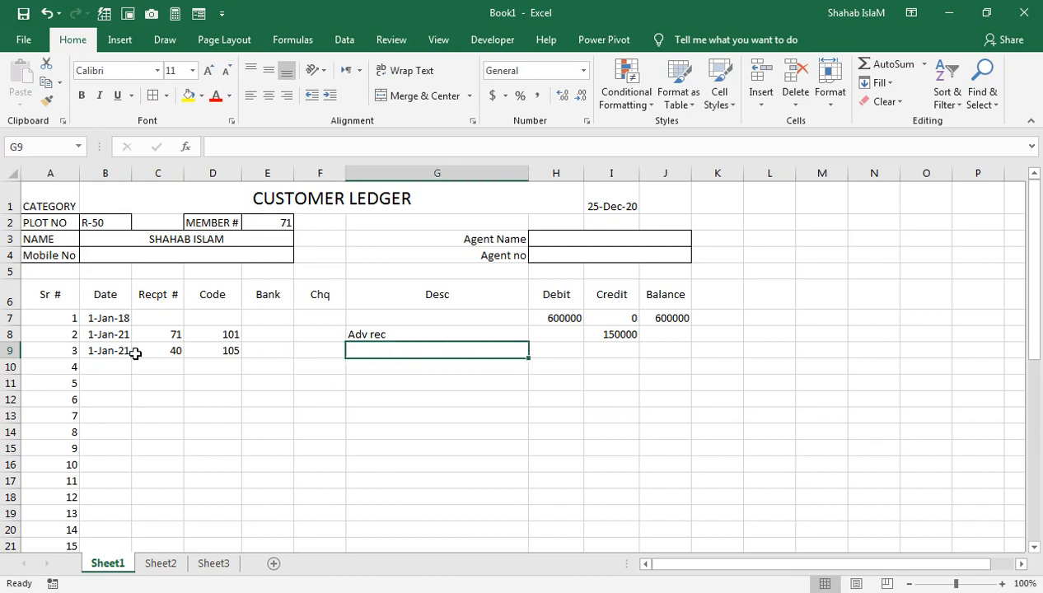
pyautogui.write('cash')
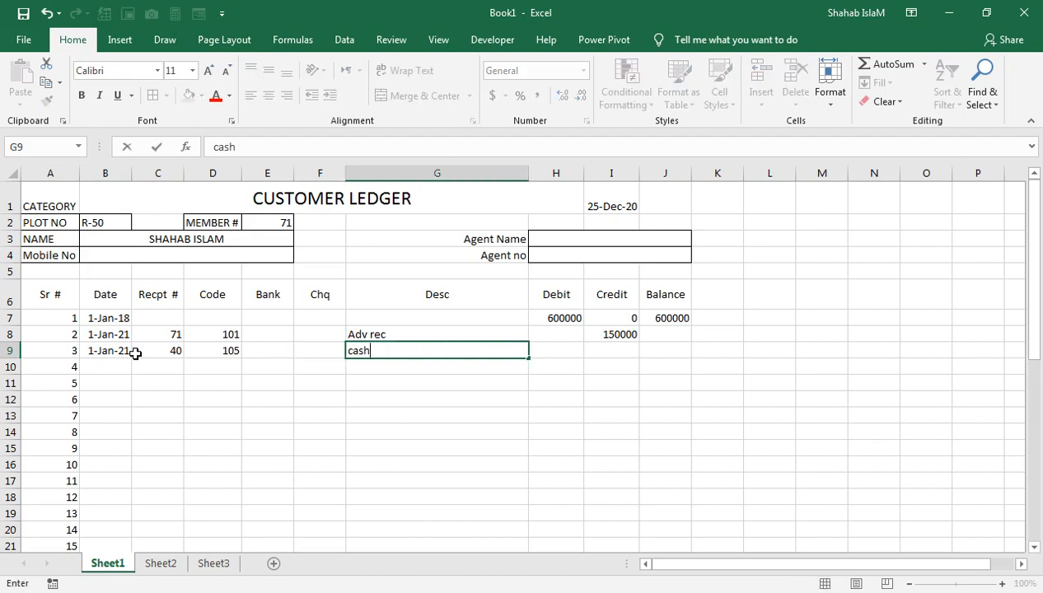
pyautogui.write(' Rec (jan 19')
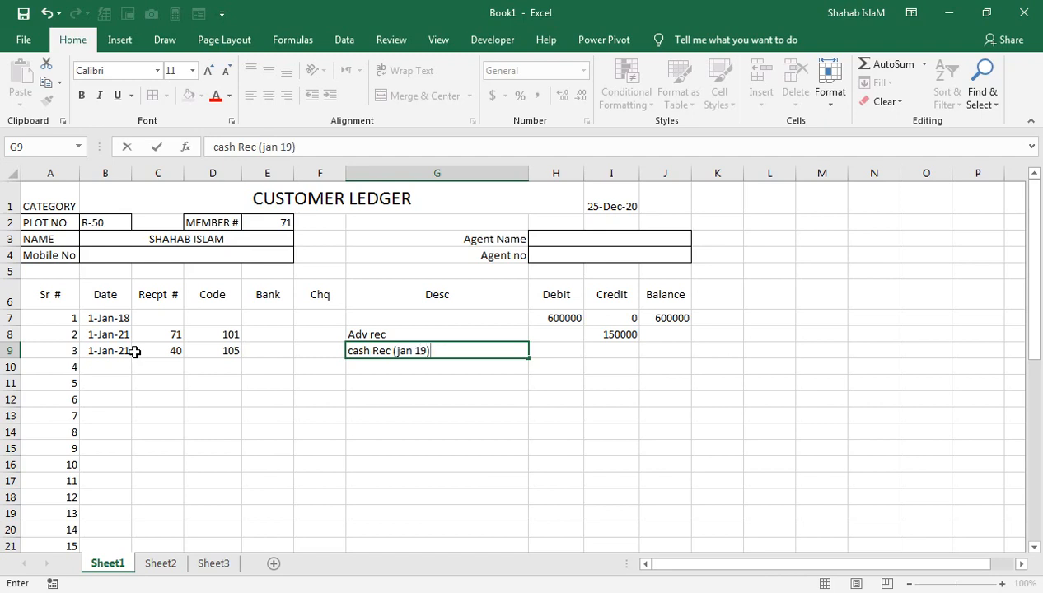
pyautogui.press('Tab')
# Enter zero debits in H9 and H8 and a 7000 credit in I9
pyautogui.write('0')
pyautogui.press('Tab')
pyautogui.press('Up')
pyautogui.press('Left')
pyautogui.write('0')
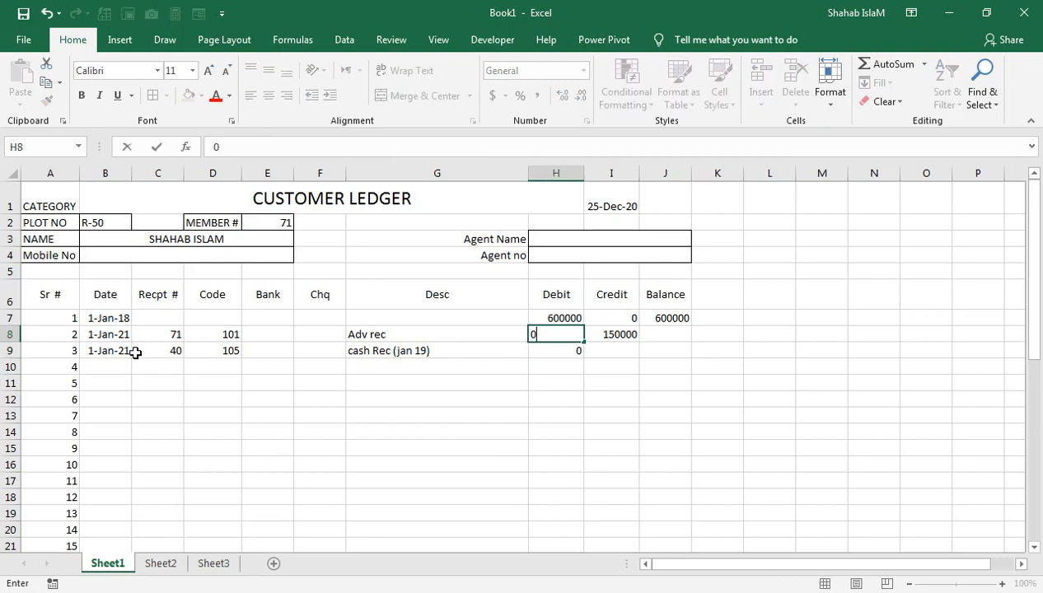
pyautogui.press('Tab')
pyautogui.press('Down')
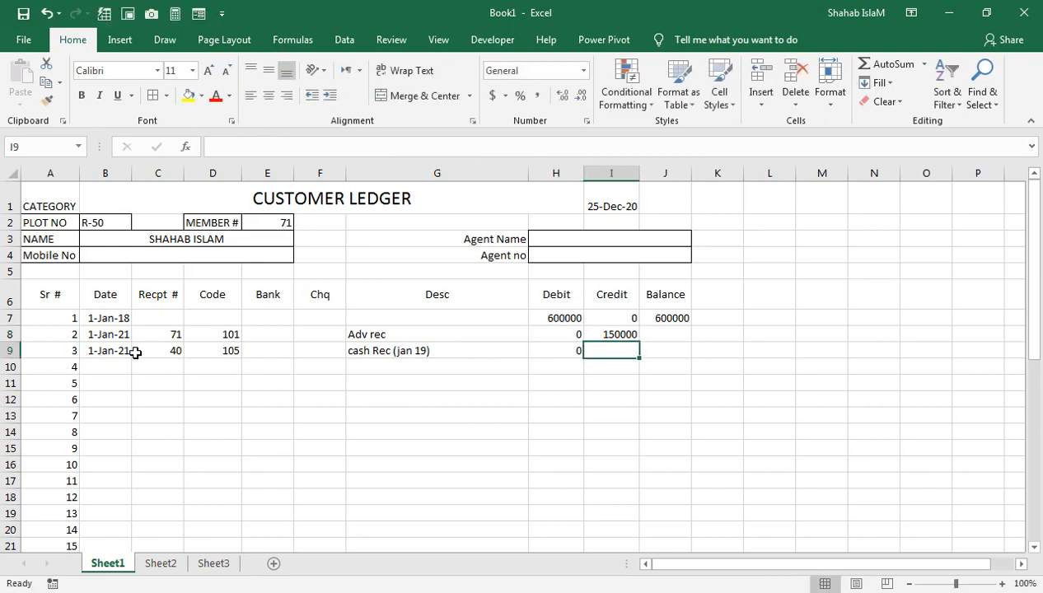
pyautogui.write('7000')
pyautogui.press('Return')
pyautogui.press('Up')
pyautogui.press('Up')
pyautogui.press('Right')
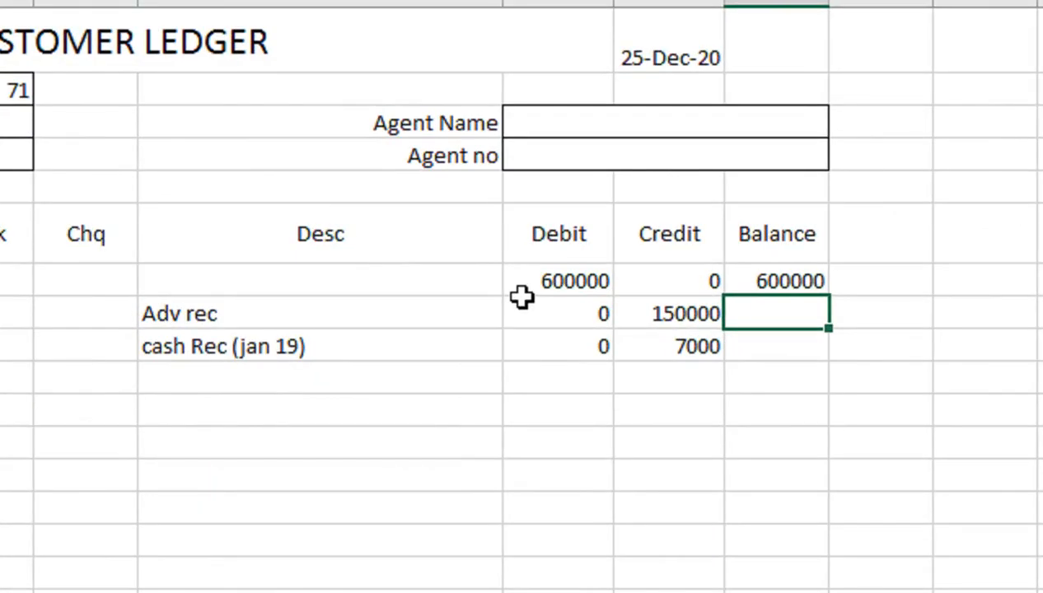
# Enter =IF(G8="","",J7+H8-I8) in J8 as the running balance formula
pyautogui.write('=if')
pyautogui.press('Tab')
pyautogui.press('Left')
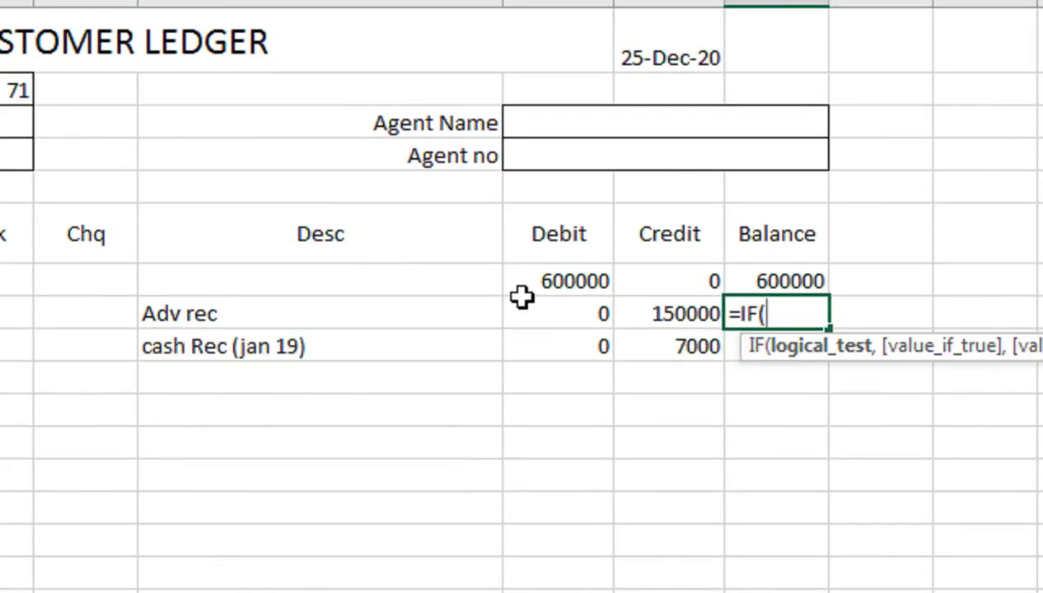
pyautogui.press('Left')
pyautogui.press('Left')
pyautogui.write('="",')
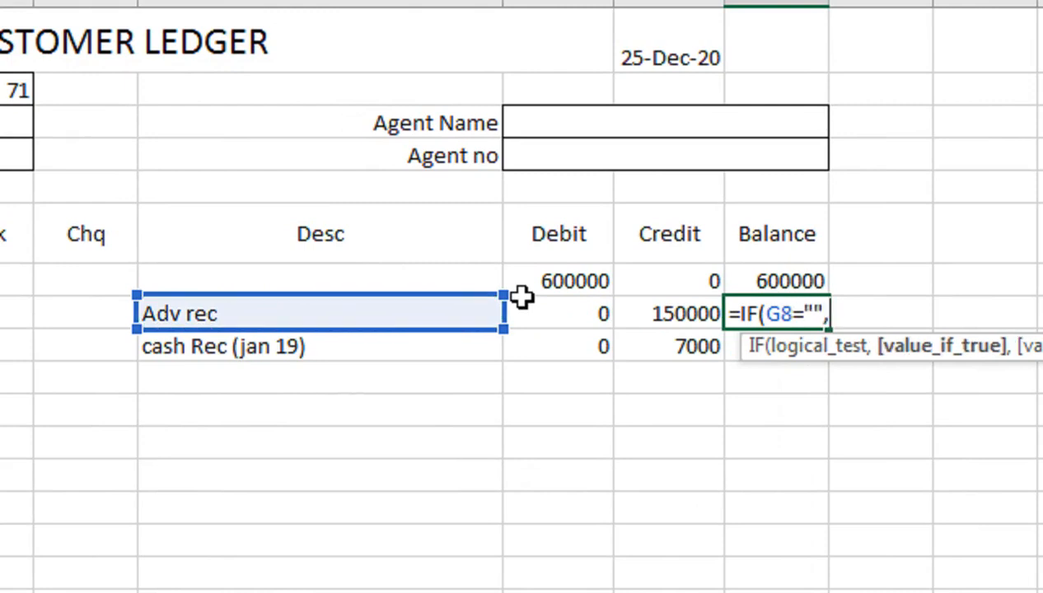
pyautogui.write('"",')
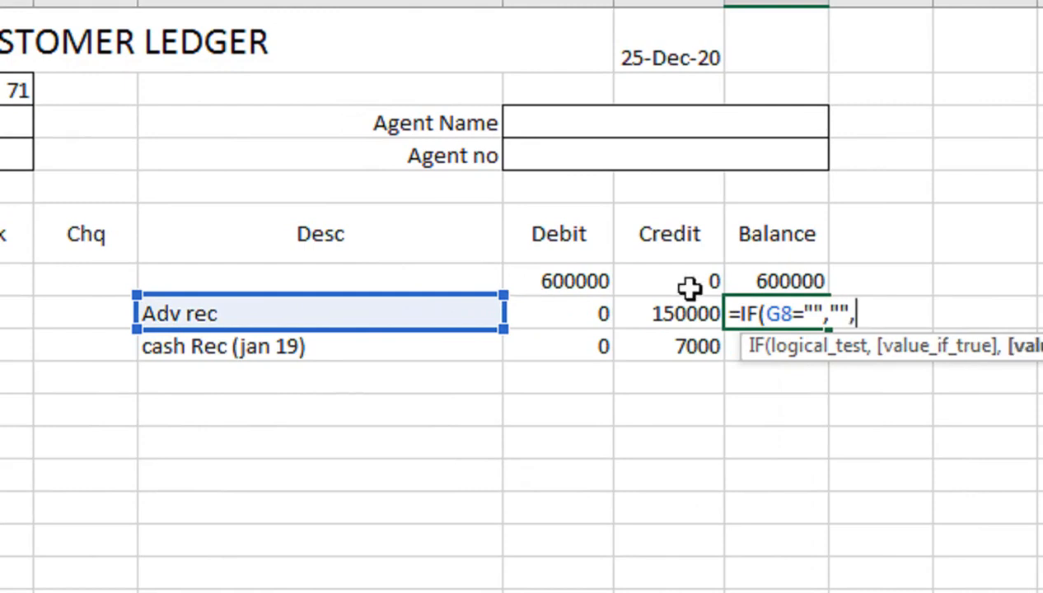
pyautogui.click(775, 280)
pyautogui.write('+')
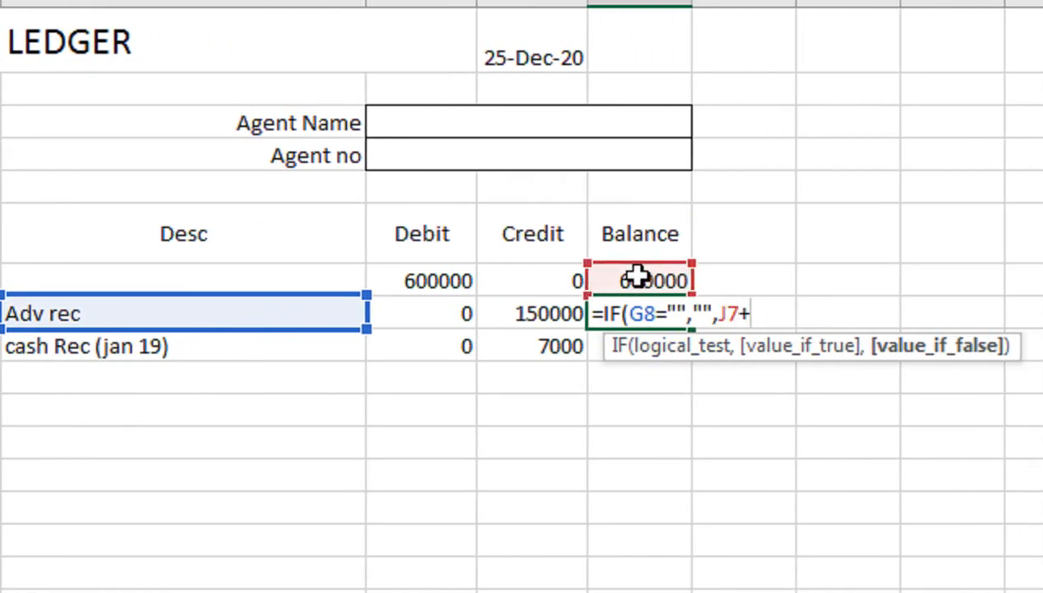
pyautogui.click(458, 323)
pyautogui.write('-')
pyautogui.click(510, 323)
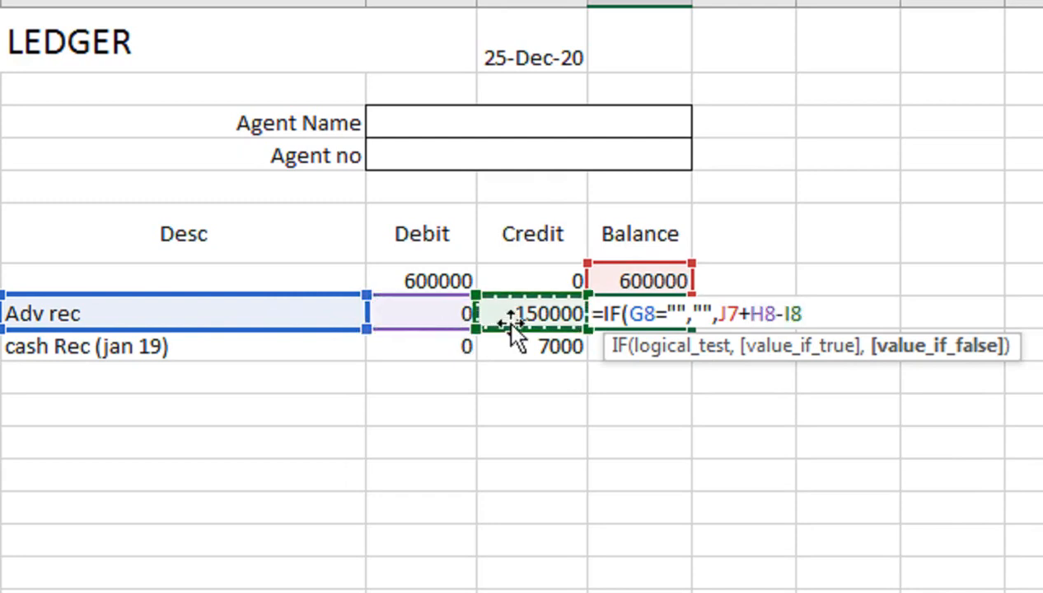
pyautogui.press('Return')
# Select J8:J44 and fill the balance formula down through row 44
pyautogui.press('Up')
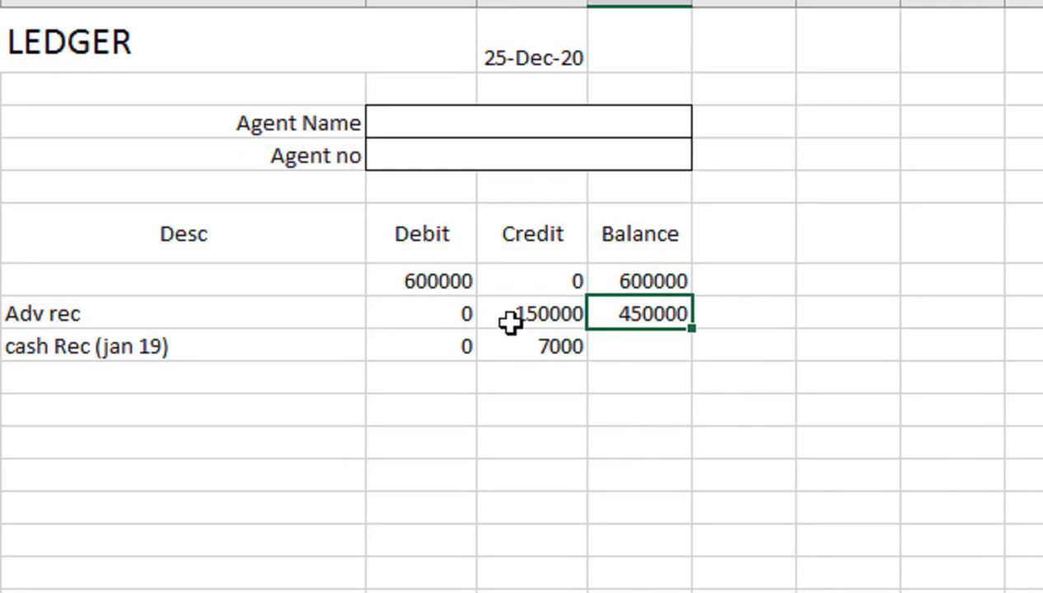
pyautogui.hotkey('shift', 'Down')
pyautogui.hotkey('shift', 'Down')
pyautogui.hotkey('shift', 'Down')
pyautogui.hotkey('shift', 'Down')
pyautogui.hotkey('shift', 'Down')
pyautogui.hotkey('shift', 'Down')
pyautogui.hotkey('shift', 'Down')
pyautogui.hotkey('shift', 'Down')
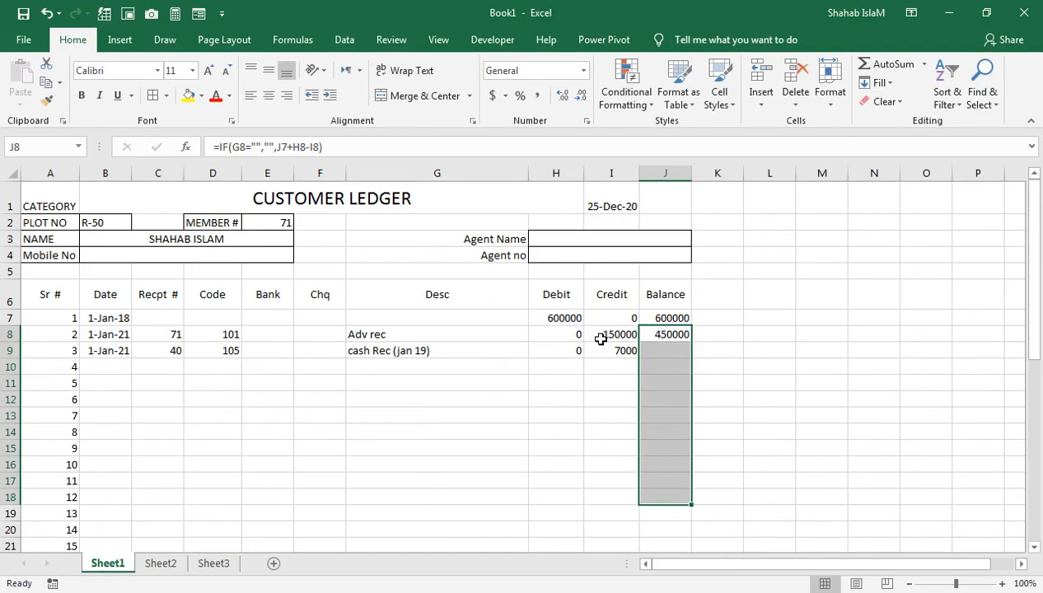
pyautogui.hotkey('shift', 'Down')
pyautogui.hotkey('shift', 'Down')
pyautogui.hotkey('shift', 'Down')
pyautogui.hotkey('shift', 'Down')
pyautogui.hotkey('shift', 'Down')
pyautogui.hotkey('shift', 'Down')
pyautogui.hotkey('shift', 'Down')
pyautogui.hotkey('shift', 'Down')
pyautogui.hotkey('shift', 'Down')
pyautogui.hotkey('shift', 'Down')
pyautogui.hotkey('shift', 'Down')
pyautogui.hotkey('shift', 'Down')
pyautogui.hotkey('shift', 'Down')
pyautogui.hotkey('shift', 'Down')
pyautogui.hotkey('shift', 'Down')
pyautogui.hotkey('shift', 'Down')
pyautogui.hotkey('shift', 'Down')
pyautogui.hotkey('shift', 'Down')
pyautogui.hotkey('shift', 'Down')
pyautogui.hotkey('shift', 'Down')
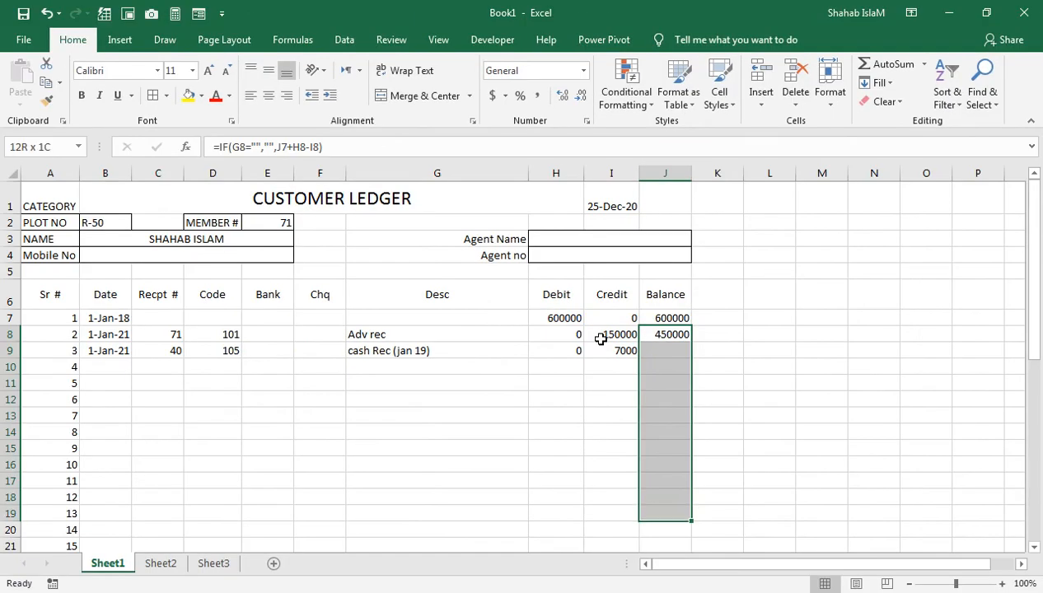
pyautogui.hotkey('shift', 'Up')
pyautogui.hotkey('shift', 'Up')
pyautogui.hotkey('shift', 'Up')
pyautogui.hotkey('shift', 'Up')
pyautogui.hotkey('shift', 'Up')
pyautogui.hotkey('shift', 'Up')
pyautogui.hotkey('shift', 'Up')
pyautogui.hotkey('shift', 'Up')
pyautogui.hotkey('shift', 'Up')
pyautogui.hotkey('shift', 'Up')
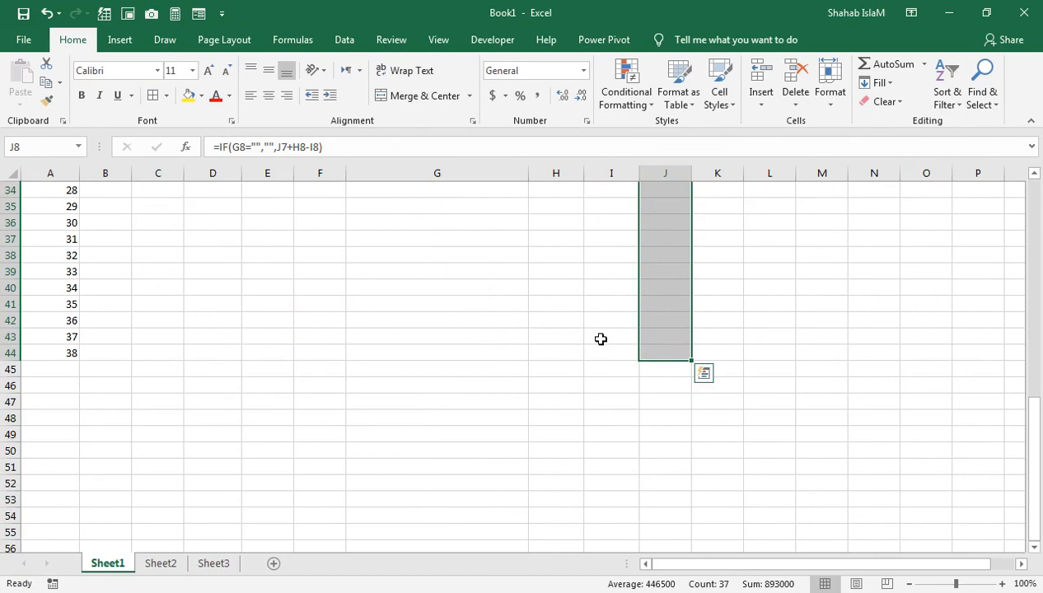
# Select the whole ledger table A6:J44 for grid borders
pyautogui.hotkey('shift', 'Left')
pyautogui.hotkey('shift', 'Left')
pyautogui.hotkey('shift', 'Left')
pyautogui.hotkey('shift', 'Left')
pyautogui.hotkey('shift', 'Left')
pyautogui.hotkey('shift', 'Left')
pyautogui.hotkey('shift', 'Left')
pyautogui.hotkey('shift', 'Left')
pyautogui.hotkey('shift', 'Left')
pyautogui.hotkey('shift', 'Up')
pyautogui.moveTo(601, 338); pyautogui.dragTo(601, 347)
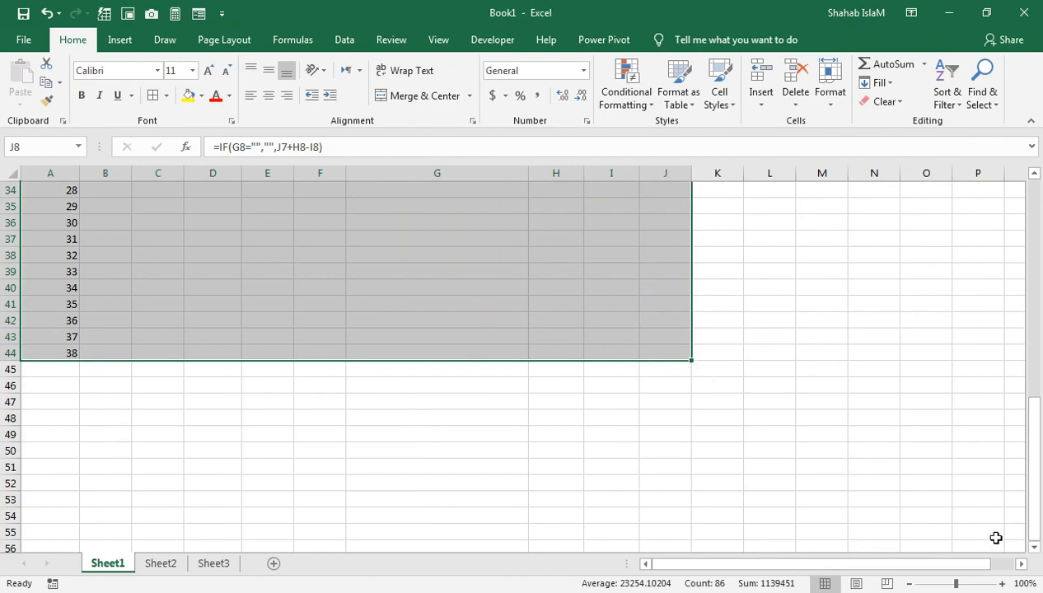
pyautogui.click(1034, 548)
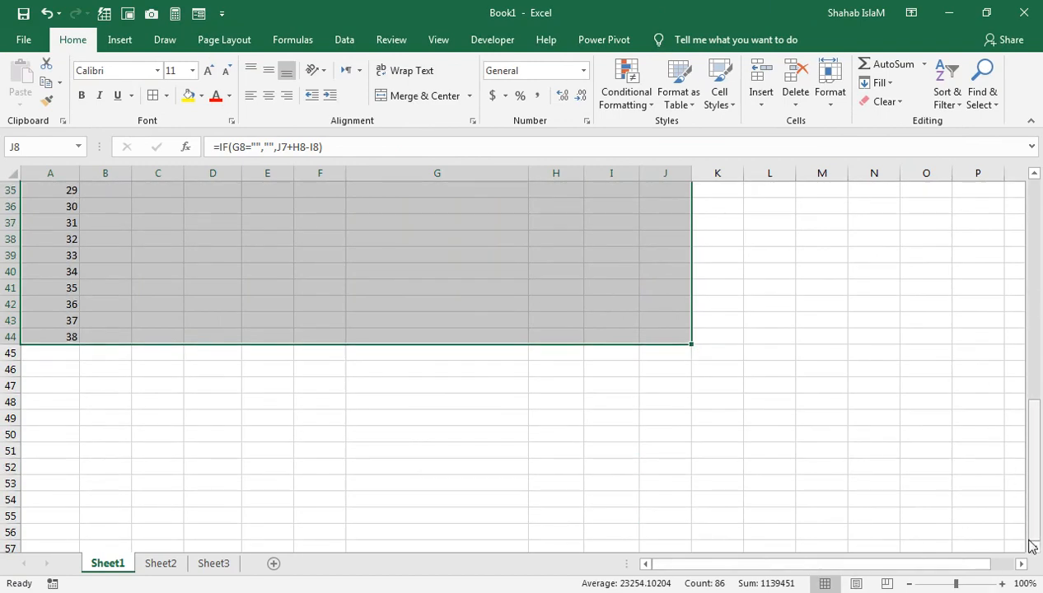
pyautogui.moveTo(1034, 534); pyautogui.dragTo(1040, 262)
pyautogui.click(36, 295)
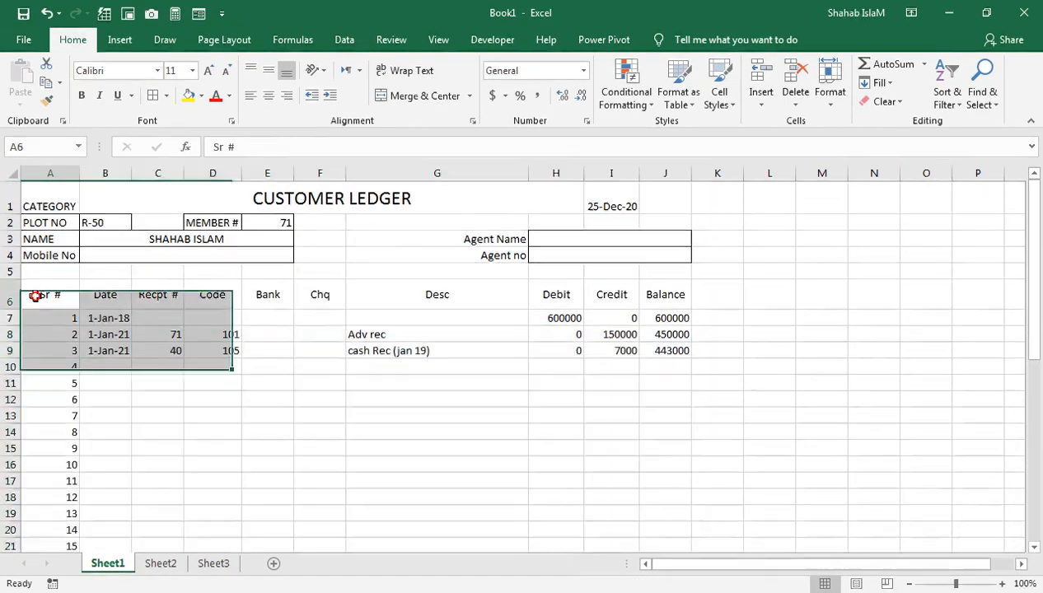
pyautogui.hotkey('ctrl', 'shift', 'Right')
pyautogui.hotkey('ctrl', 'shift', 'Down')
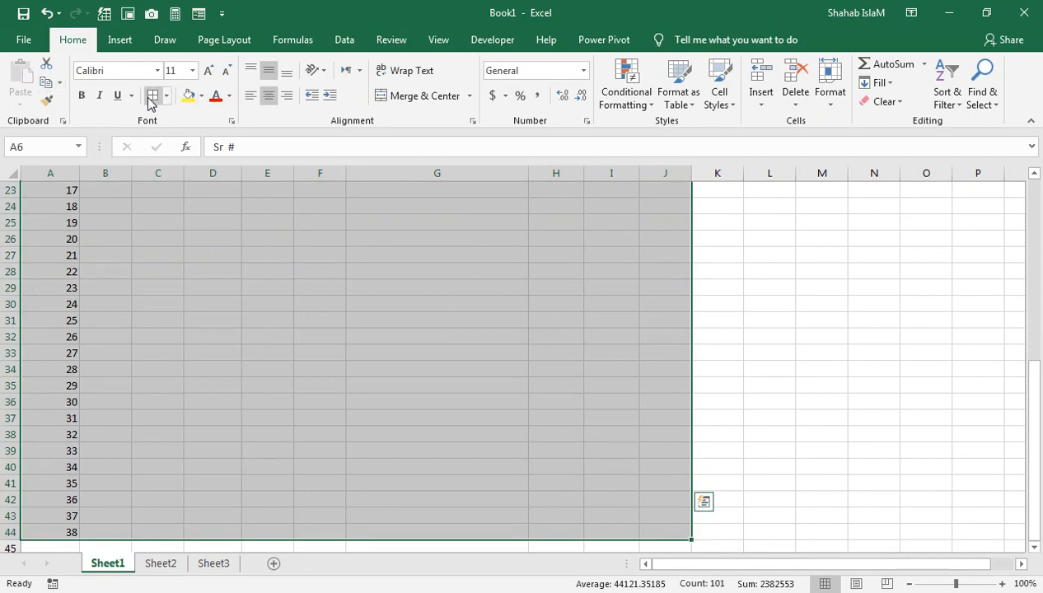
pyautogui.hotkey('ctrl', 'BackSpace')
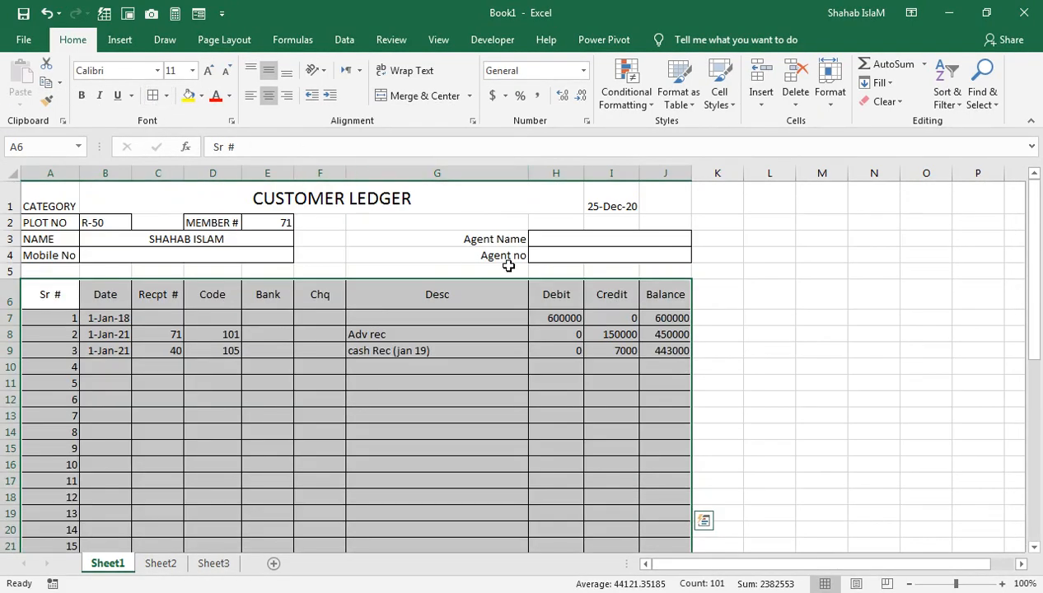
# Outline the customer details block A2:J5 with an outside border
pyautogui.moveTo(659, 218); pyautogui.dragTo(63, 271)
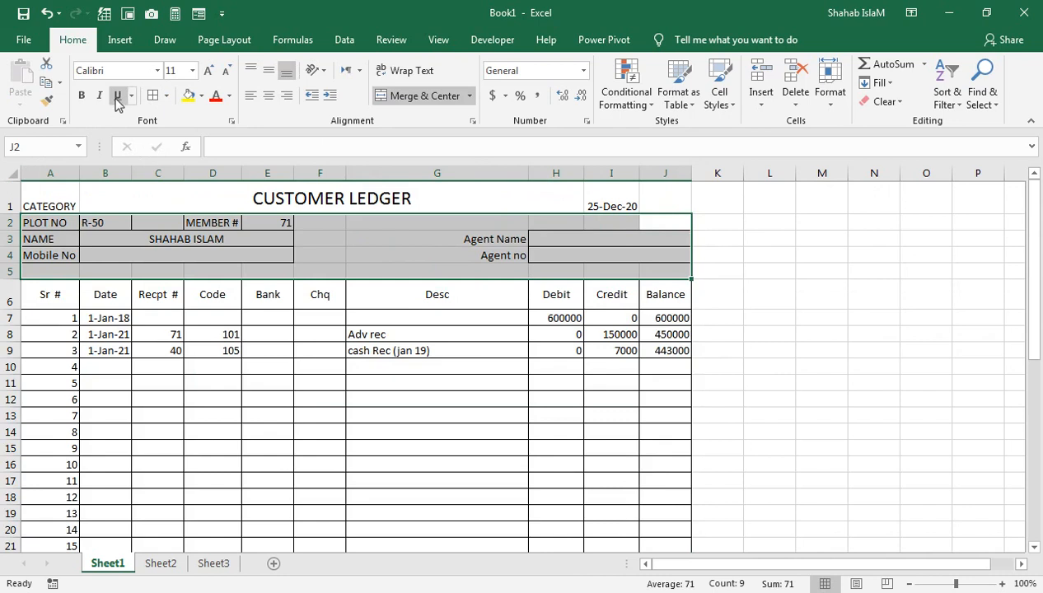
pyautogui.click(167, 98)
pyautogui.click(189, 256)
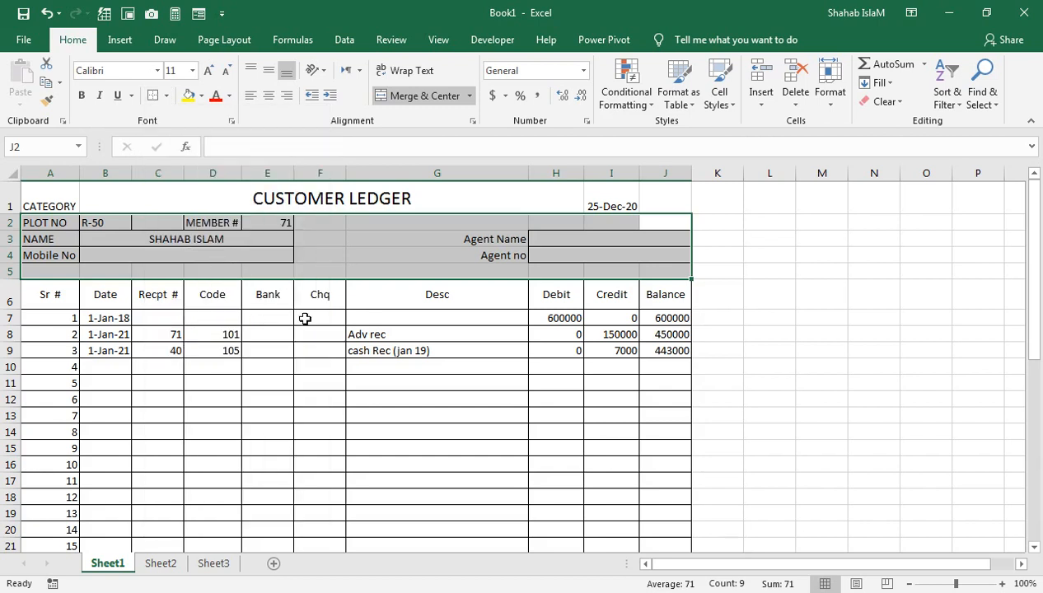
pyautogui.click(304, 316)
pyautogui.click(483, 416)
# Enter Feb-2019 in G10, left-aligned, and a 0 debit in H10
pyautogui.moveTo(624, 351); pyautogui.dragTo(609, 526)
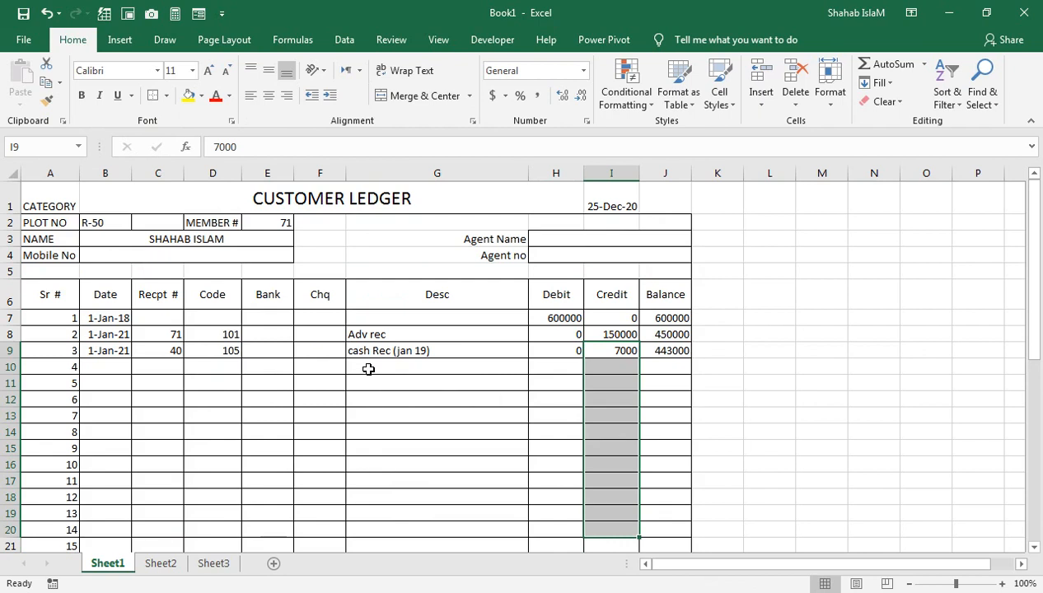
pyautogui.click(380, 367)
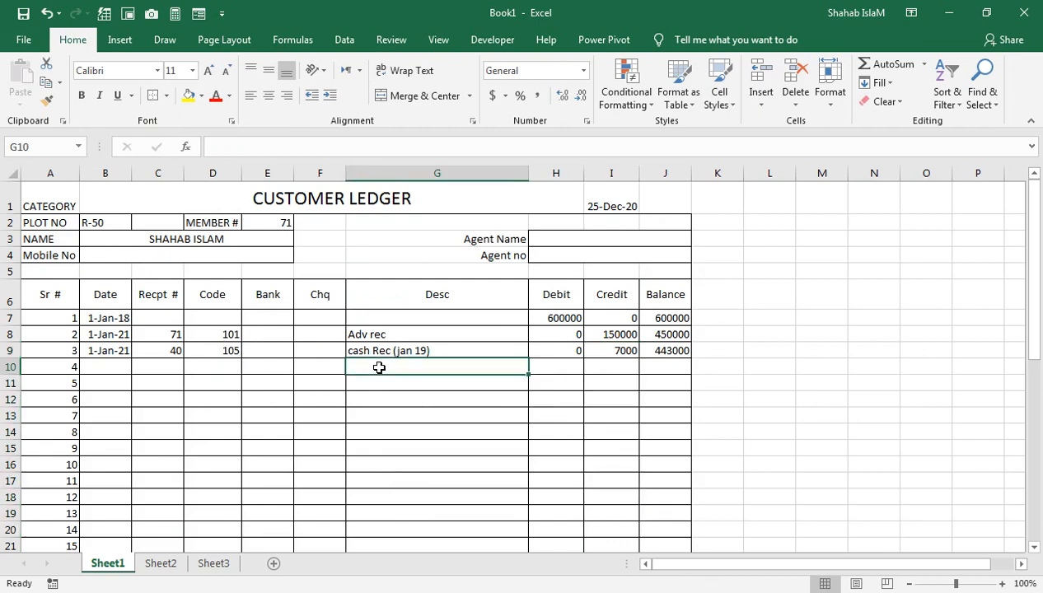
pyautogui.write('Fe')
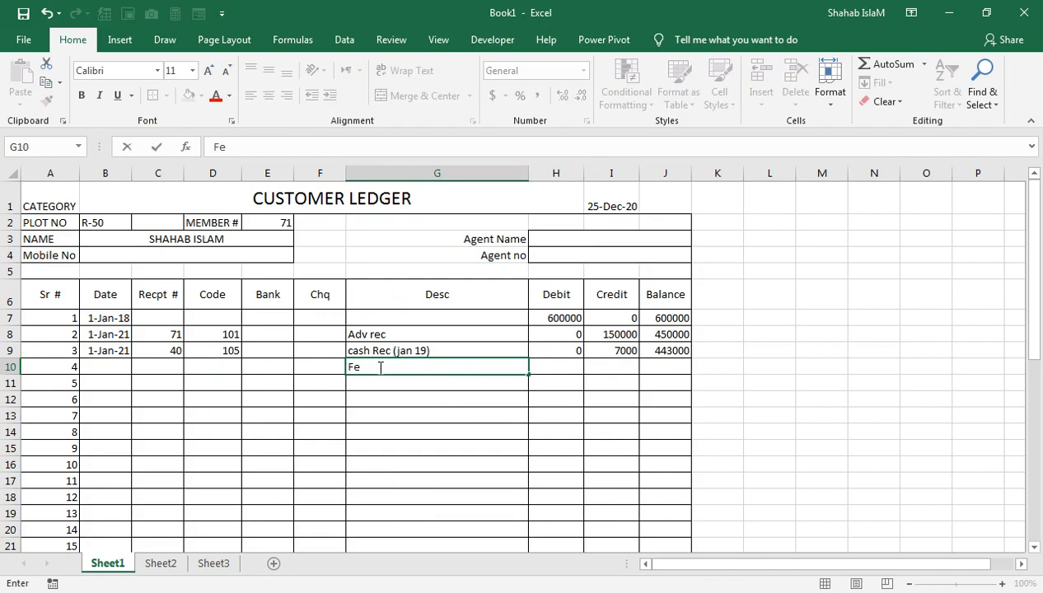
pyautogui.write('b-2019')
pyautogui.press('Return')
pyautogui.click(379, 368)
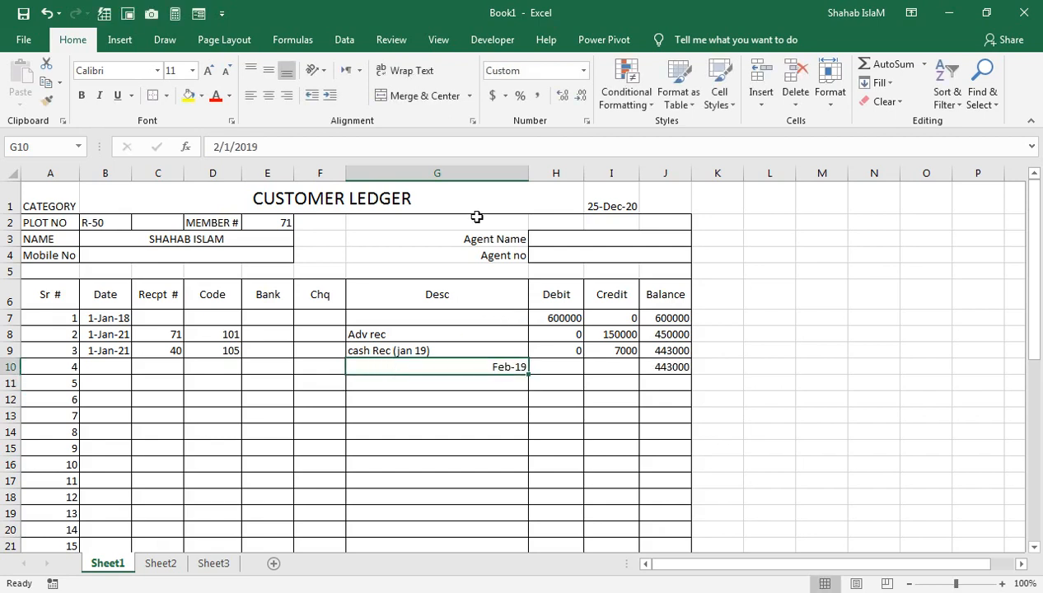
pyautogui.click(257, 97)
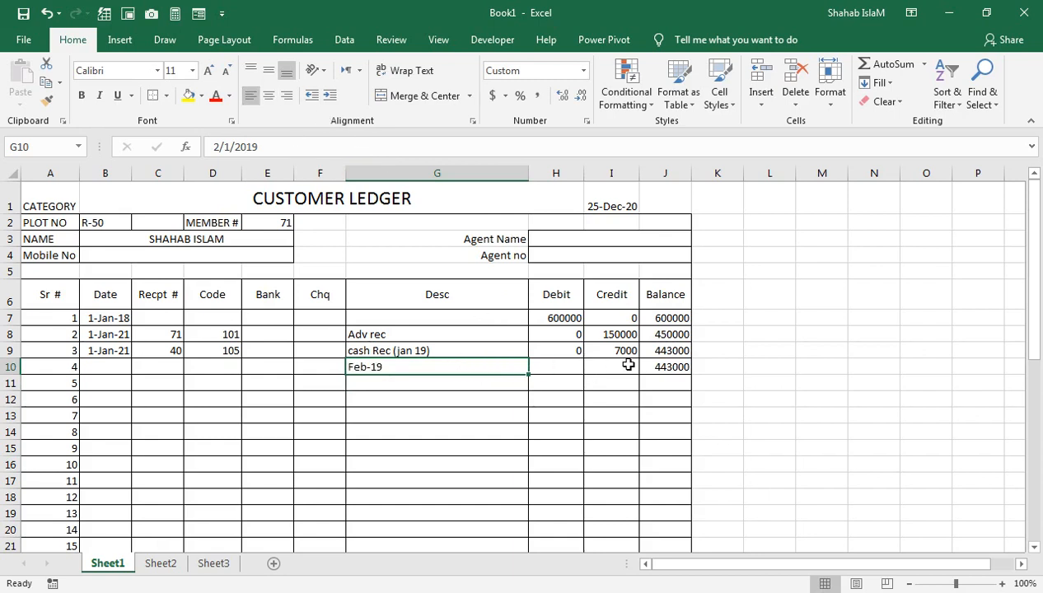
pyautogui.click(565, 364)
pyautogui.write('0')
pyautogui.press('Return')
# Fill the 7000 credit down the Credit column through I44 with Ctrl+D
pyautogui.press('Up')
pyautogui.press('Right')
pyautogui.press('Up')
pyautogui.hotkey('shift', 'Down')
pyautogui.hotkey('shift', 'Down')
pyautogui.hotkey('shift', 'Down')
pyautogui.hotkey('shift', 'Down')
pyautogui.hotkey('shift', 'Down')
pyautogui.hotkey('shift', 'Down')
pyautogui.hotkey('shift', 'Down')
pyautogui.hotkey('shift', 'Down')
pyautogui.hotkey('shift', 'Down')
pyautogui.hotkey('shift', 'Down')
pyautogui.hotkey('shift', 'Down')
pyautogui.hotkey('shift', 'Down')
pyautogui.hotkey('shift', 'Down')
pyautogui.hotkey('shift', 'Down')
pyautogui.hotkey('shift', 'Down')
pyautogui.hotkey('shift', 'Down')
pyautogui.hotkey('shift', 'Down')
pyautogui.hotkey('shift', 'Down')
pyautogui.hotkey('shift', 'Down')
pyautogui.hotkey('shift', 'Down')
pyautogui.hotkey('shift', 'Down')
pyautogui.hotkey('shift', 'Down')
pyautogui.hotkey('shift', 'Down')
pyautogui.hotkey('shift', 'Down')
pyautogui.hotkey('shift', 'Down')
pyautogui.hotkey('shift', 'Down')
pyautogui.hotkey('shift', 'Down')
pyautogui.hotkey('shift', 'Down')
pyautogui.hotkey('shift', 'Down')
pyautogui.hotkey('shift', 'Down')
pyautogui.hotkey('shift', 'Down')
pyautogui.hotkey('shift', 'Down')
pyautogui.hotkey('shift', 'Down')
pyautogui.hotkey('shift', 'Down')
pyautogui.hotkey('shift', 'Down')
pyautogui.hotkey('shift', 'Down')
pyautogui.hotkey('shift', 'Down')
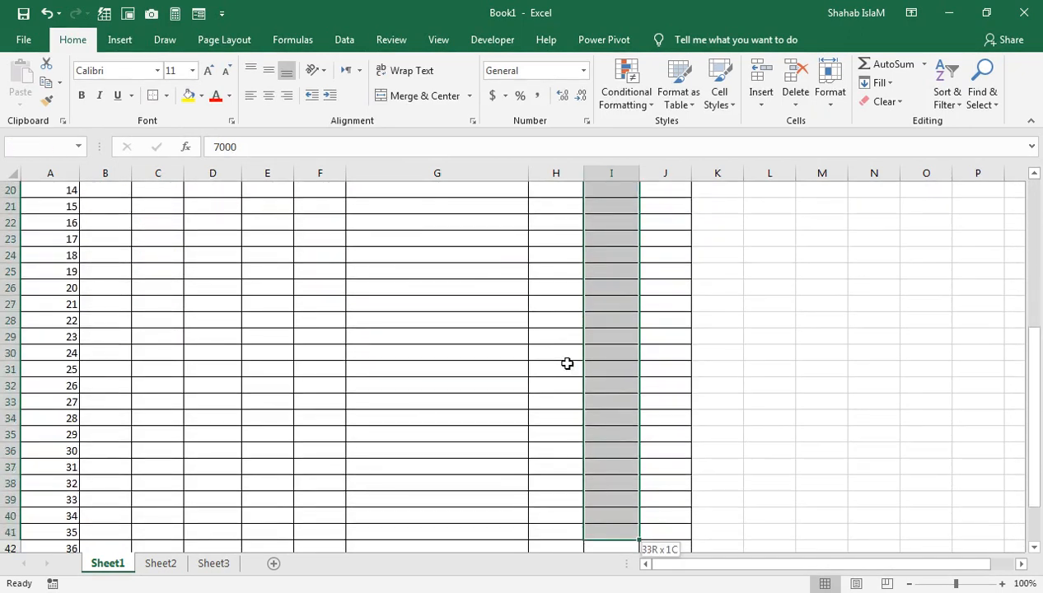
pyautogui.hotkey('shift', 'Up')
pyautogui.hotkey('shift', 'Up')
pyautogui.hotkey('shift', 'Up')
pyautogui.hotkey('shift', 'Up')
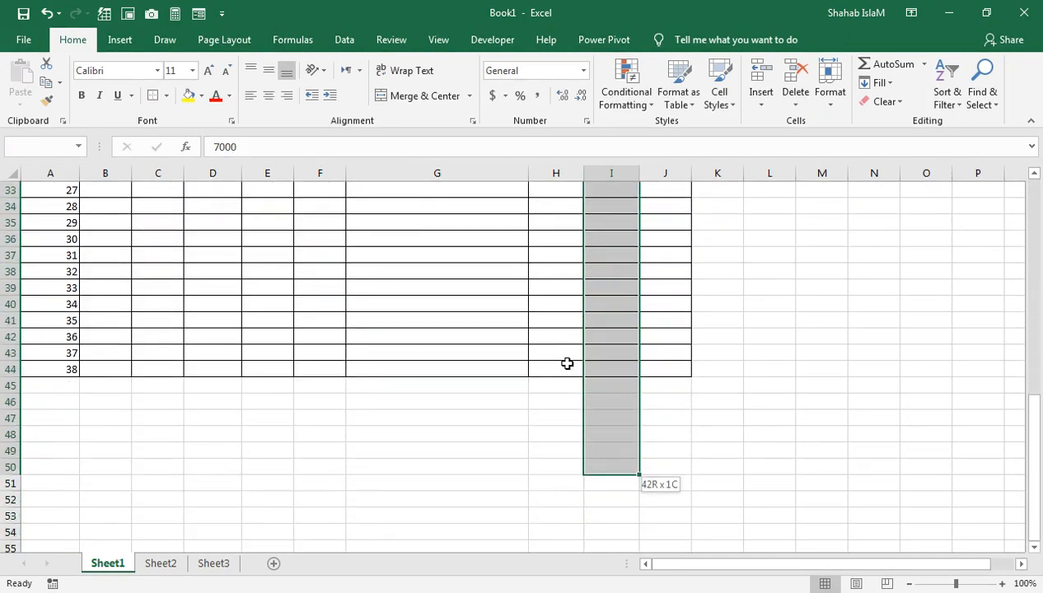
pyautogui.hotkey('shift', 'Up')
pyautogui.hotkey('shift', 'Up')
pyautogui.hotkey('shift', 'Up')
pyautogui.hotkey('shift', 'Up')
pyautogui.hotkey('shift', 'Up')
pyautogui.hotkey('shift', 'Up')
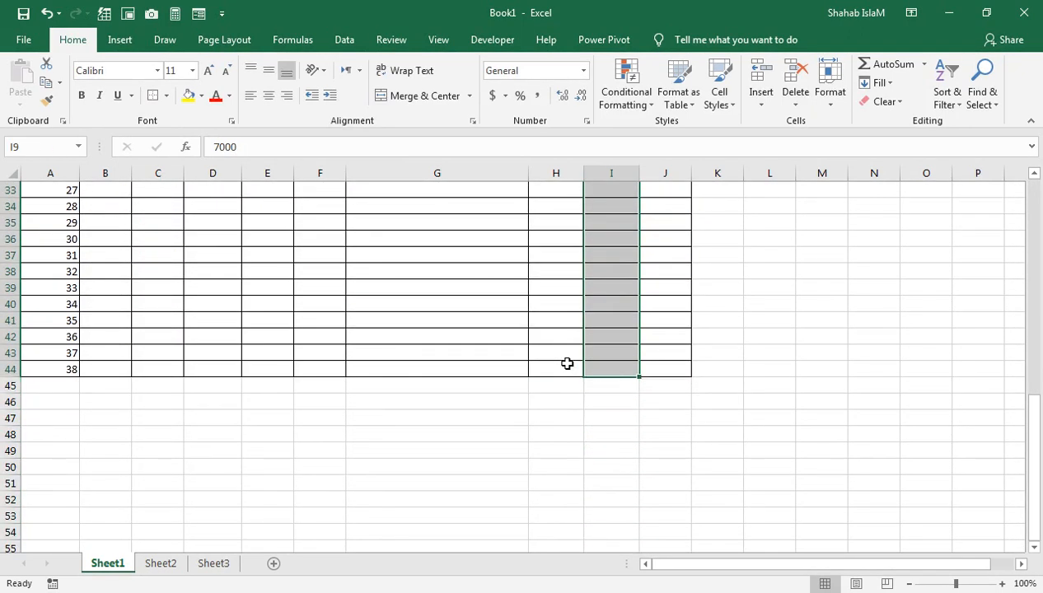
pyautogui.hotkey('ctrl', 'd')
# Select the description cells from Feb-19 in G10 down to row 44
pyautogui.press('Up')
pyautogui.press('Up')
pyautogui.press('Up')
pyautogui.press('Up')
pyautogui.press('Up')
pyautogui.press('Right')
pyautogui.press('Right')
pyautogui.press('Down')
pyautogui.press('Down')
pyautogui.press('Down')
pyautogui.press('Down')
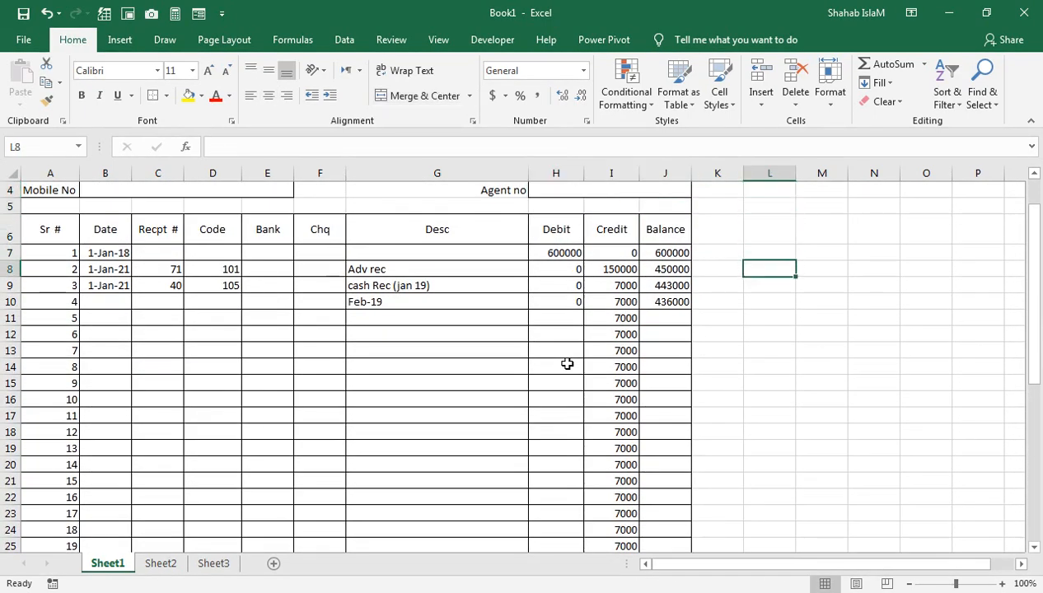
pyautogui.press('Left')
pyautogui.press('Left')
pyautogui.press('Left')
pyautogui.press('Left')
pyautogui.press('Left')
pyautogui.press('Left')
pyautogui.press('Down')
pyautogui.press('Down')
pyautogui.press('Right')
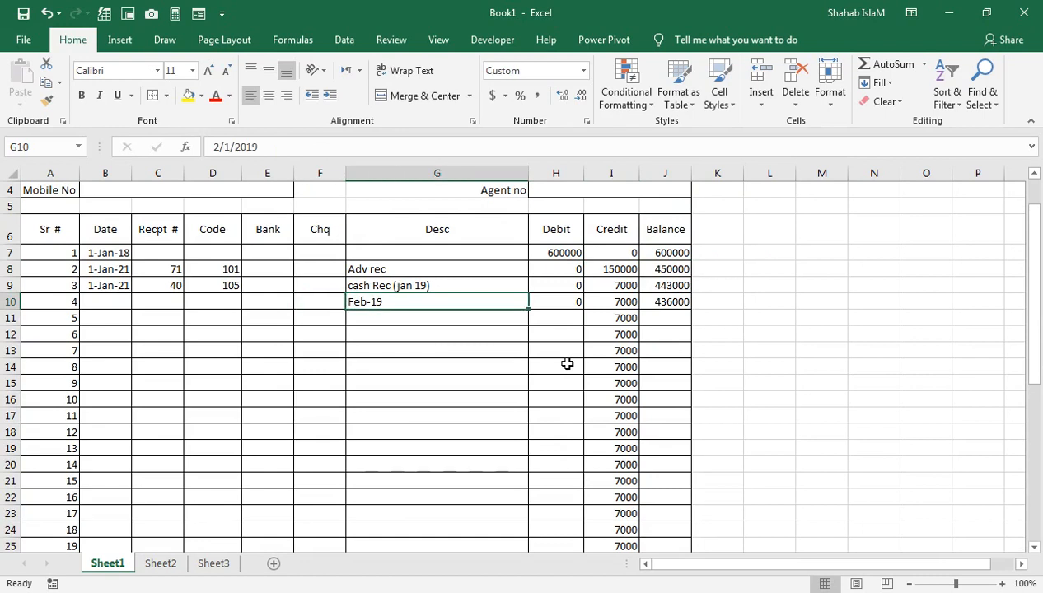
pyautogui.hotkey('shift', 'Down')
pyautogui.moveTo(466, 364); pyautogui.dragTo(446, 517)
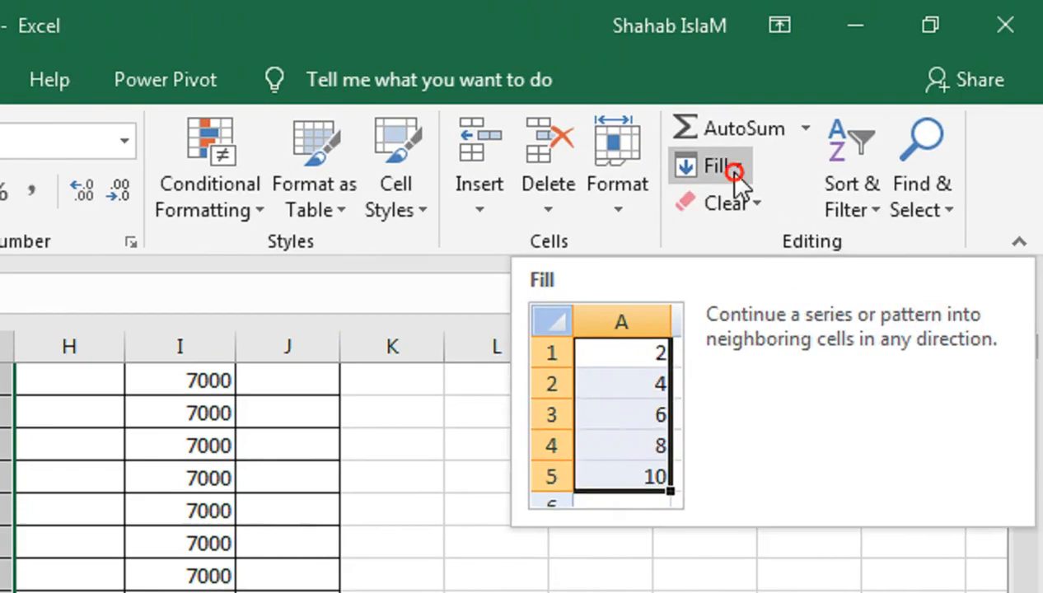
# Fill G10:G44 with a monthly date series from Feb-19 to Dec-21
pyautogui.click(890, 86)
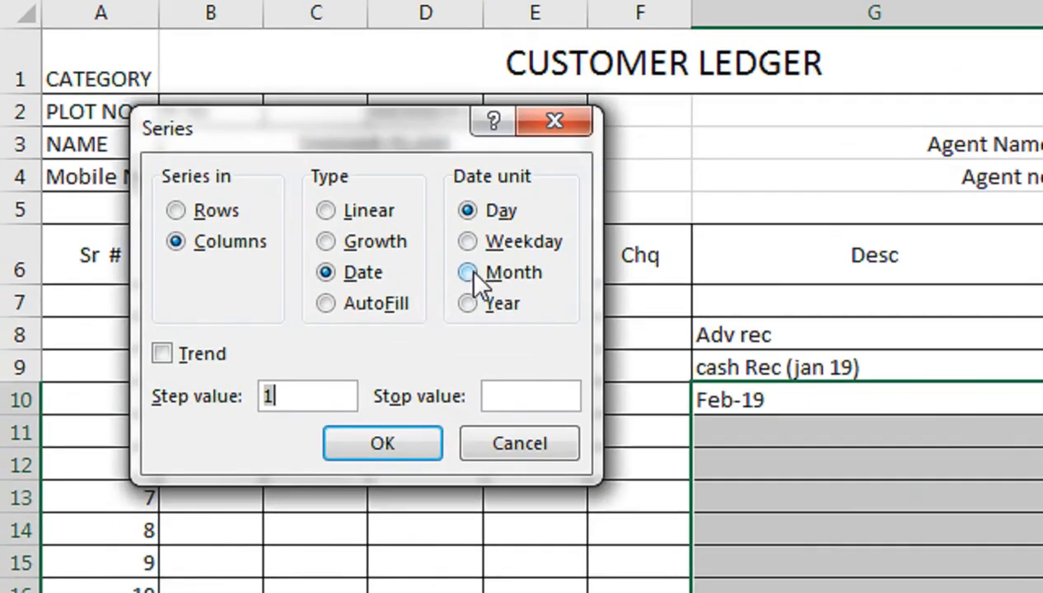
pyautogui.click(250, 308)
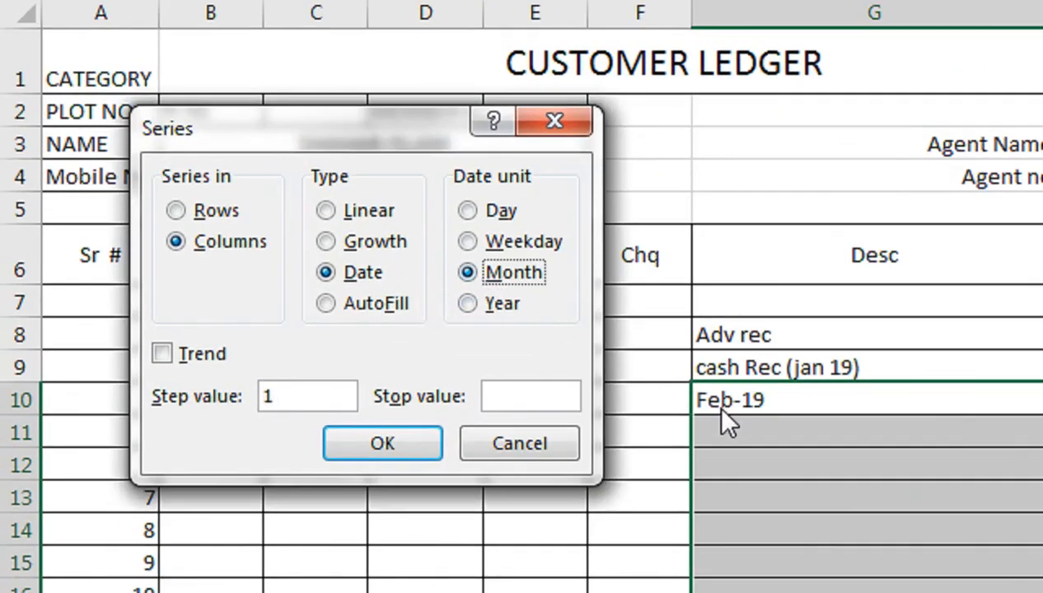
pyautogui.click(430, 450)
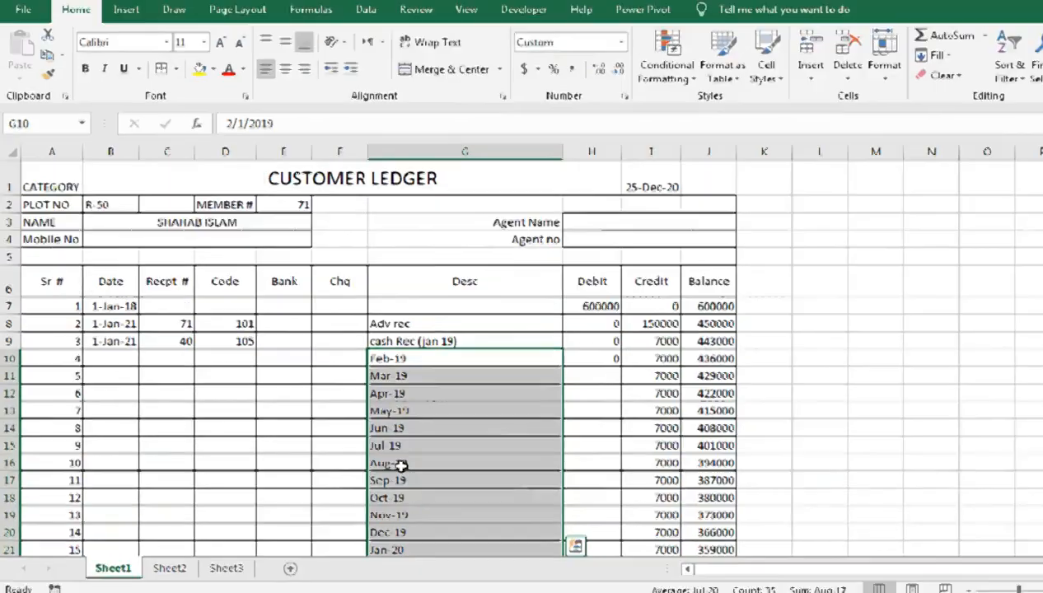
pyautogui.press('Down')
pyautogui.press('Down')
pyautogui.press('Down')
pyautogui.press('Down')
pyautogui.press('Down')
pyautogui.press('Down')
pyautogui.press('Down')
pyautogui.press('Down')
pyautogui.press('Down')
pyautogui.press('Down')
pyautogui.press('Down')
pyautogui.press('Down')
pyautogui.press('Down')
pyautogui.press('Down')
pyautogui.press('Down')
pyautogui.press('Down')
pyautogui.press('Down')
pyautogui.press('Down')
pyautogui.press('Down')
pyautogui.press('Down')
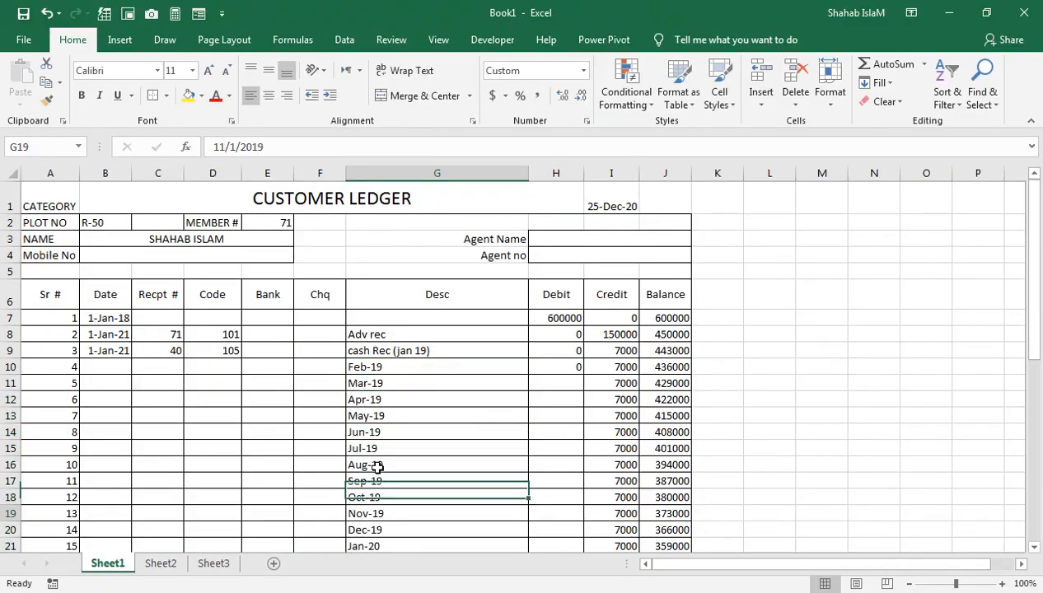
pyautogui.press('Down')
pyautogui.press('Down')
pyautogui.press('Down')
pyautogui.press('Down')
pyautogui.press('Down')
pyautogui.press('Down')
pyautogui.press('Down')
pyautogui.press('Down')
pyautogui.press('Down')
pyautogui.press('Down')
pyautogui.press('Down')
pyautogui.press('Down')
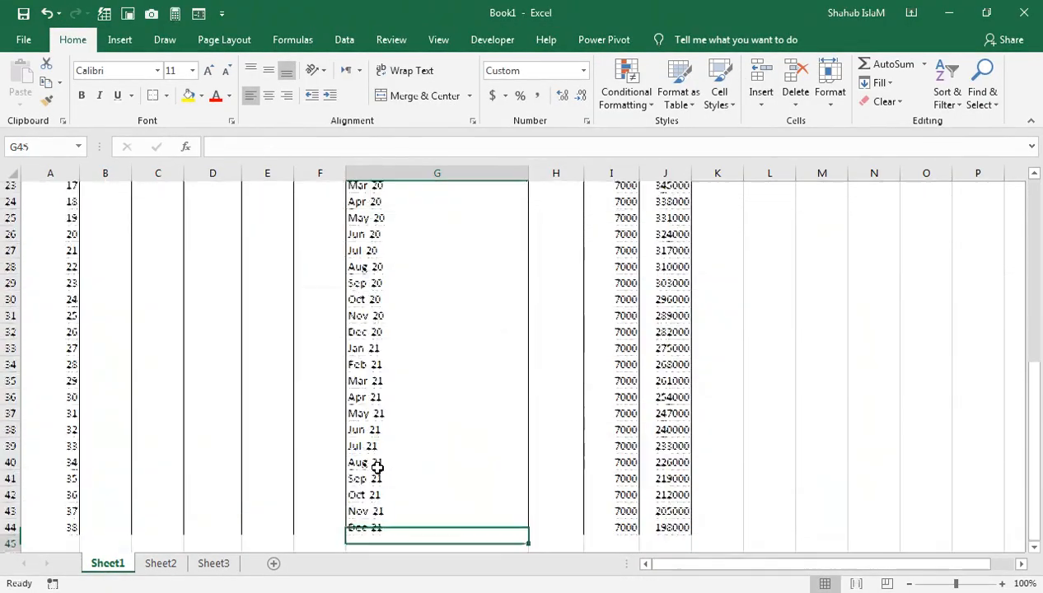
pyautogui.press('Up')
pyautogui.press('Up')
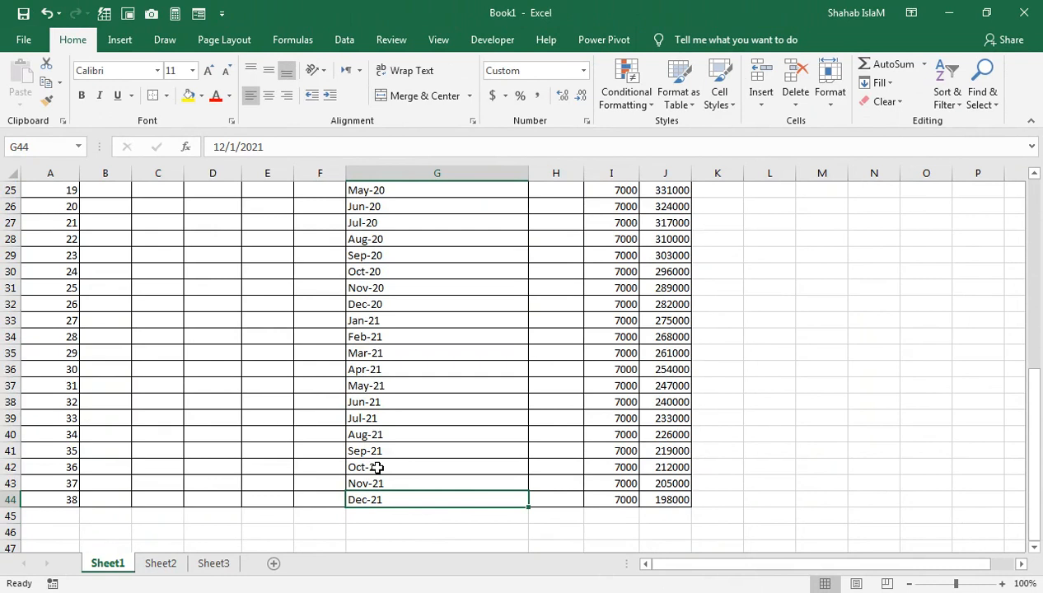
pyautogui.press('Right')
pyautogui.press('Right')
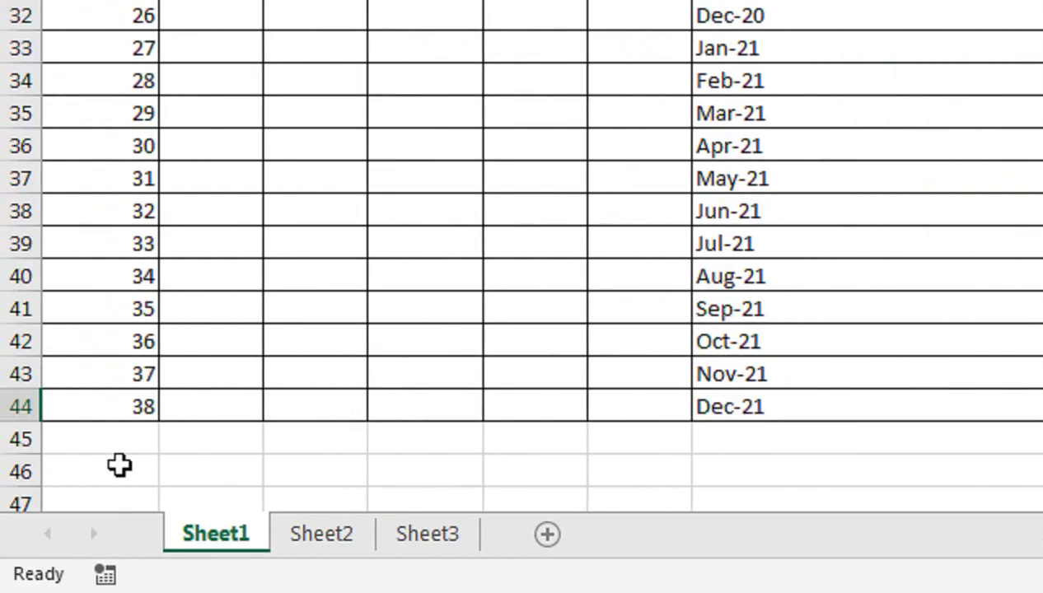
# Merge and centre A46:B46 and label it 'Total'
pyautogui.moveTo(119, 465); pyautogui.dragTo(197, 472)
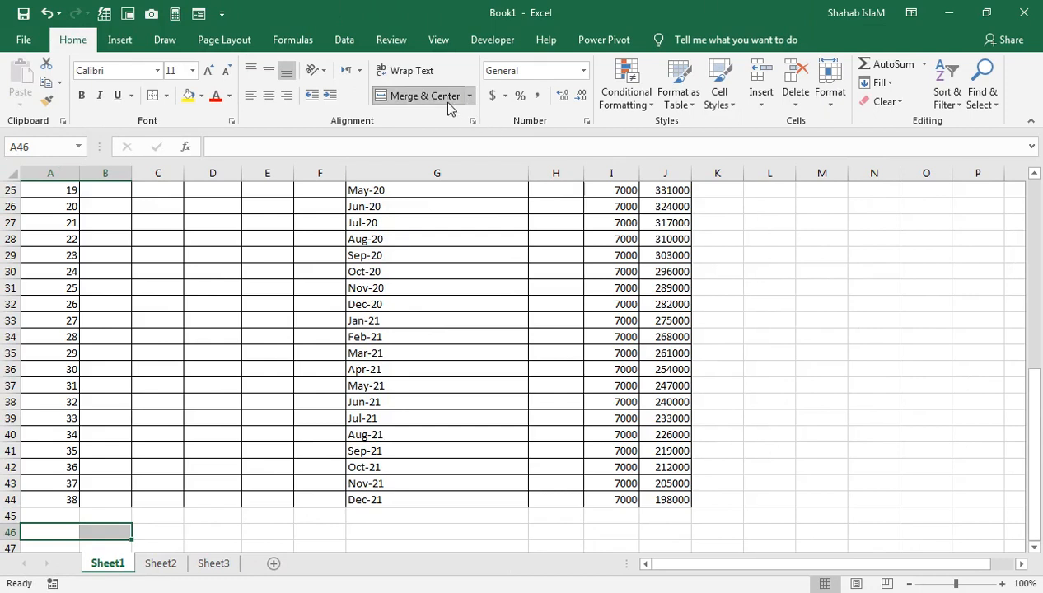
pyautogui.click(446, 100)
pyautogui.write('total')
pyautogui.press('BackSpace')
pyautogui.press('BackSpace')
pyautogui.press('BackSpace')
pyautogui.press('BackSpace')
pyautogui.press('BackSpace')
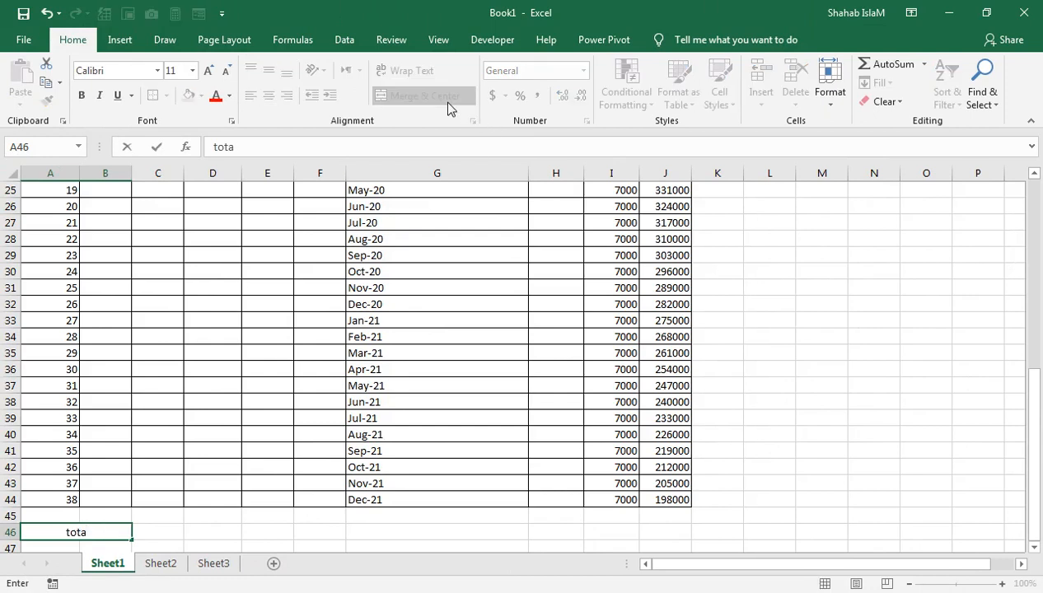
pyautogui.write('Total')
pyautogui.press('BackSpace')
pyautogui.write('l')
pyautogui.press('Tab')
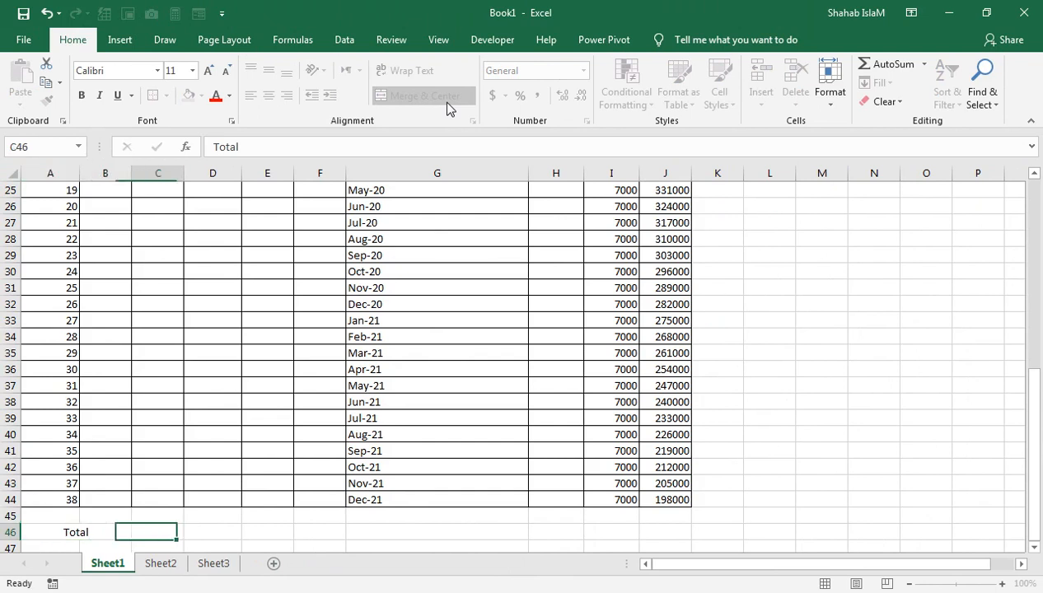
# Merge and centre C46:G46 into a single cell
pyautogui.hotkey('shift', 'Right')
pyautogui.hotkey('shift', 'Right')
pyautogui.hotkey('shift', 'Right')
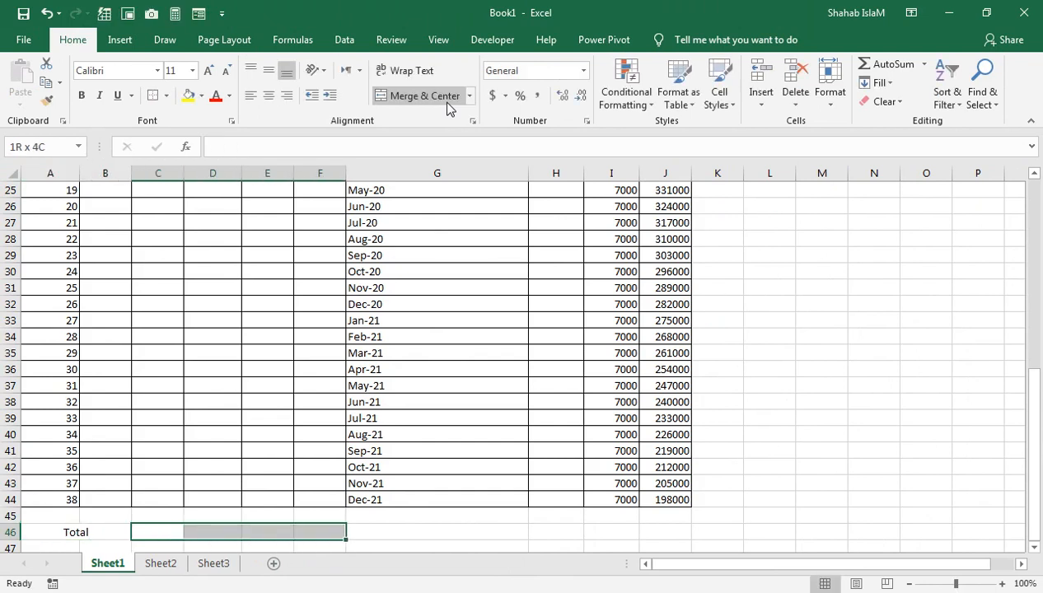
pyautogui.moveTo(447, 103); pyautogui.dragTo(449, 105)
pyautogui.click(444, 98)
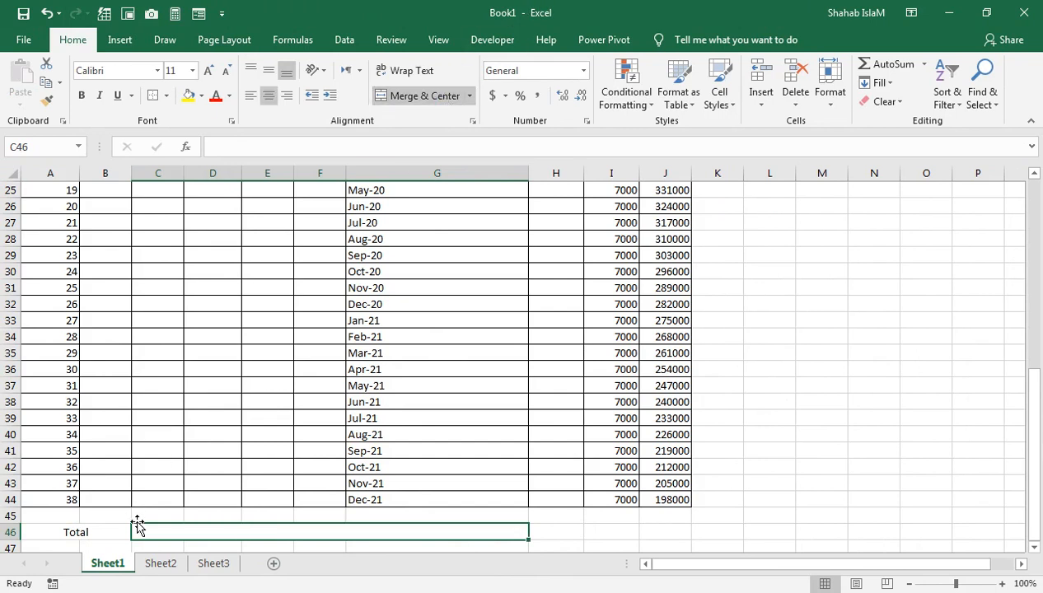
# Enter a SUM of the Debit column in H46, totalling 600000
pyautogui.click(560, 529)
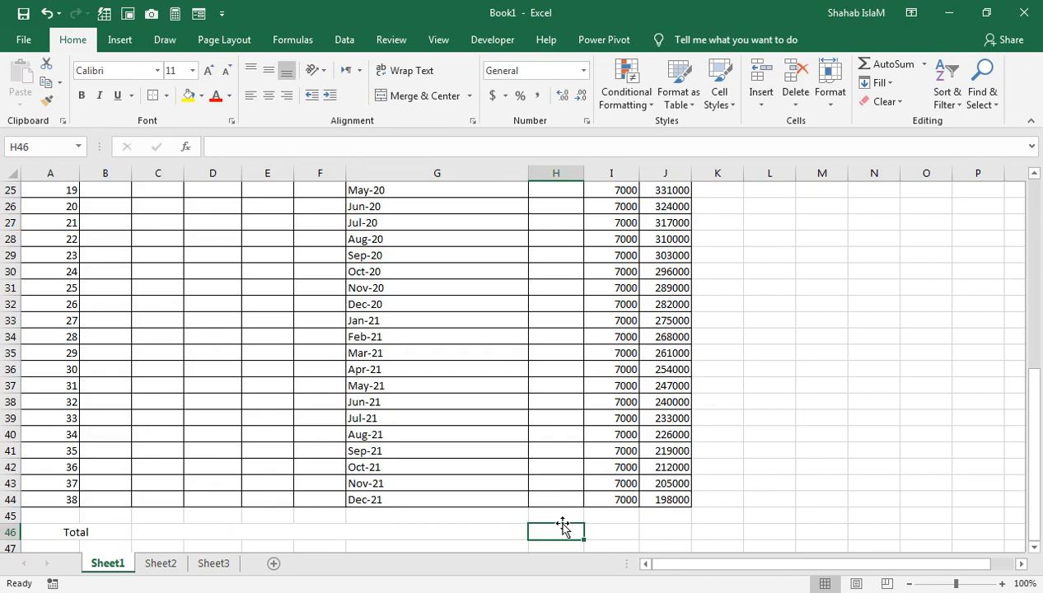
pyautogui.write('=sum')
pyautogui.press('Tab')
pyautogui.press('Up')
pyautogui.press('Up')
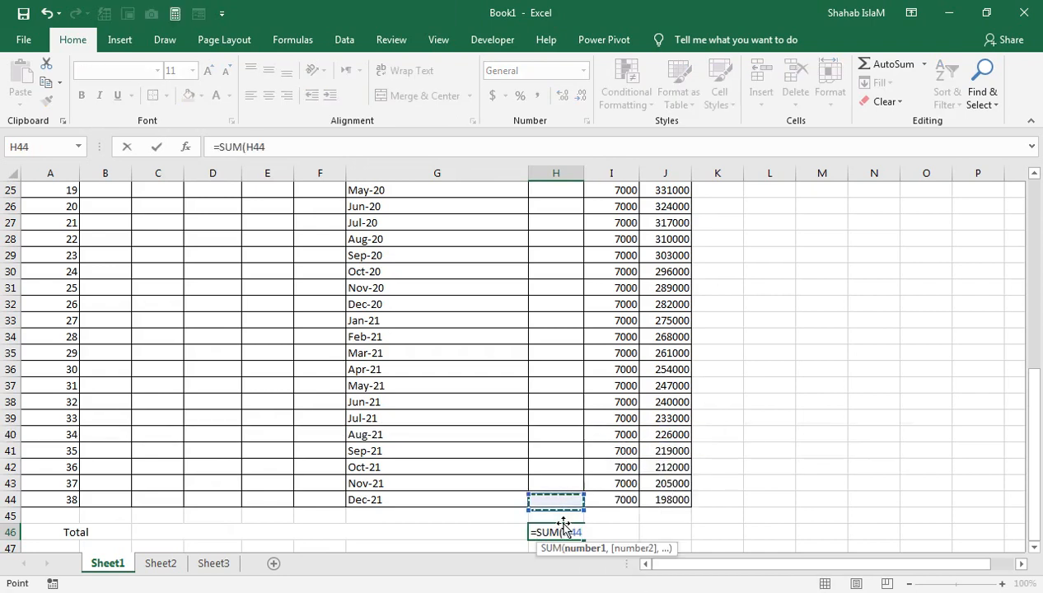
pyautogui.hotkey('ctrl', 'shift', 'Up')
pyautogui.hotkey('ctrl', 'shift', 'Up')
pyautogui.hotkey('ctrl', 'shift', 'Up')
pyautogui.press('Return')
pyautogui.click(563, 523)
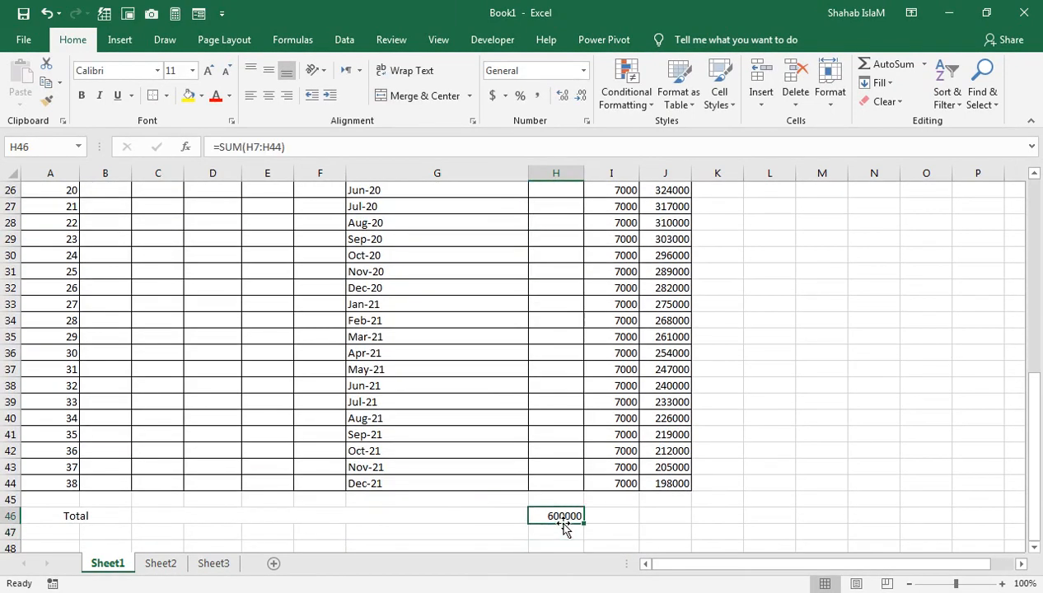
pyautogui.press('Up')
pyautogui.press('Up')
pyautogui.hotkey('ctrl', 'Up')
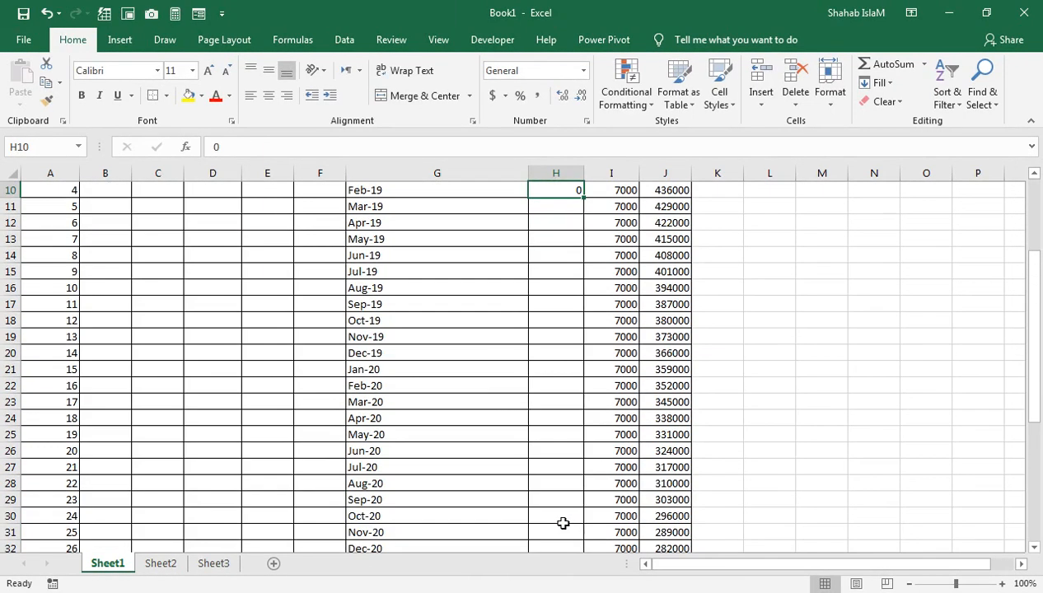
pyautogui.hotkey('shift', 'Down')
pyautogui.hotkey('shift', 'Down')
pyautogui.hotkey('shift', 'Down')
pyautogui.hotkey('shift', 'Down')
pyautogui.hotkey('shift', 'Down')
pyautogui.hotkey('shift', 'Down')
pyautogui.hotkey('shift', 'Down')
pyautogui.hotkey('shift', 'Down')
pyautogui.hotkey('shift', 'Down')
pyautogui.hotkey('shift', 'Down')
pyautogui.hotkey('shift', 'Down')
pyautogui.hotkey('shift', 'Down')
pyautogui.hotkey('shift', 'Down')
pyautogui.hotkey('shift', 'Down')
pyautogui.hotkey('shift', 'Down')
pyautogui.hotkey('shift', 'Down')
pyautogui.hotkey('shift', 'Down')
pyautogui.hotkey('shift', 'Down')
pyautogui.hotkey('shift', 'Down')
pyautogui.hotkey('shift', 'Down')
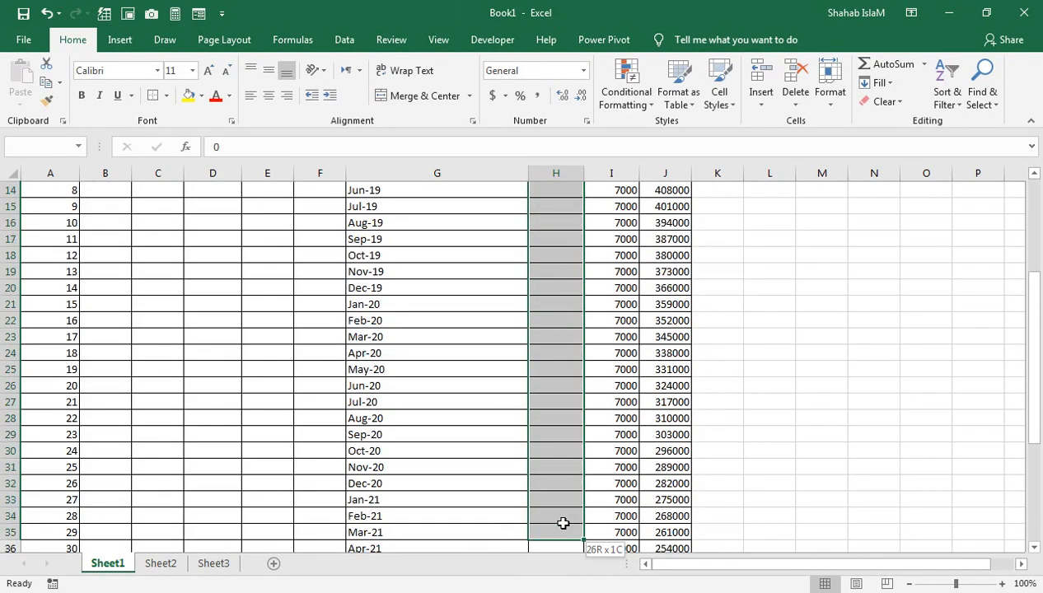
pyautogui.hotkey('shift', 'Down')
pyautogui.hotkey('shift', 'Down')
pyautogui.hotkey('shift', 'Down')
pyautogui.hotkey('shift', 'Down')
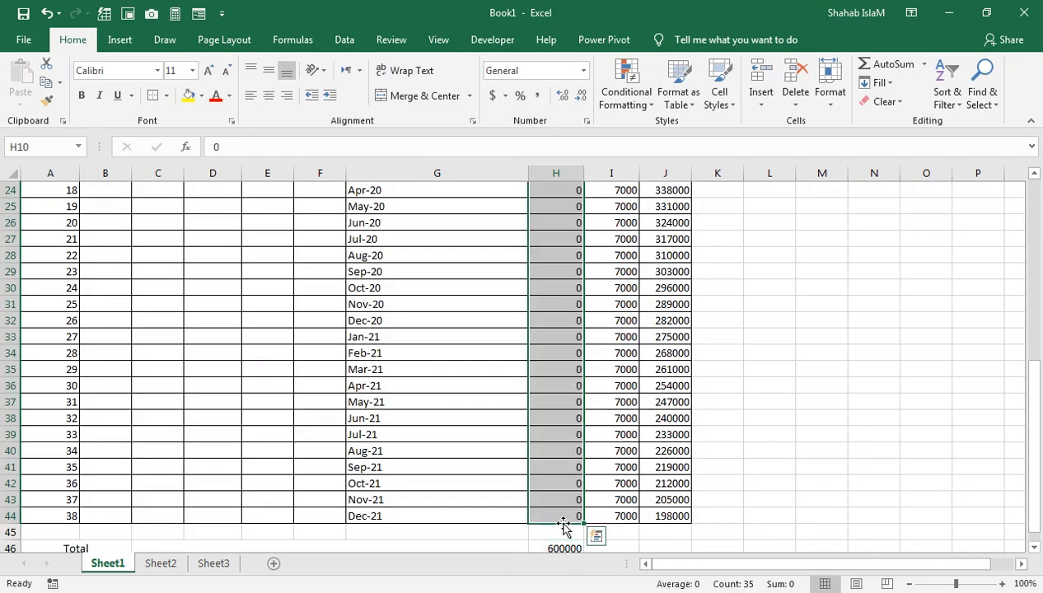
# AutoSum the Credit column I7:I45 into I46, giving 402000
pyautogui.press('Right')
pyautogui.press('Down')
pyautogui.press('Down')
pyautogui.press('Down')
pyautogui.press('Down')
pyautogui.press('Down')
pyautogui.press('Down')
pyautogui.press('Down')
pyautogui.press('Down')
pyautogui.press('Down')
pyautogui.press('Down')
pyautogui.press('Down')
pyautogui.press('Down')
pyautogui.press('Down')
pyautogui.press('Down')
pyautogui.press('Down')
pyautogui.press('Down')
pyautogui.press('Down')
pyautogui.press('Down')
pyautogui.press('Down')
pyautogui.press('Down')
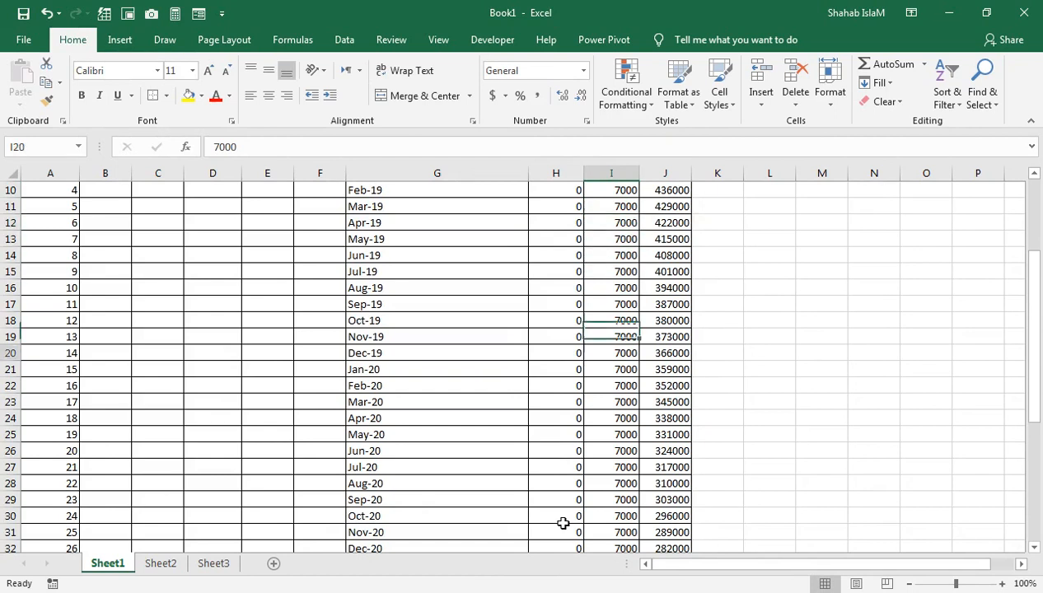
pyautogui.press('Down')
pyautogui.press('Down')
pyautogui.press('Down')
pyautogui.press('Down')
pyautogui.press('Down')
pyautogui.press('Down')
pyautogui.press('Down')
pyautogui.press('Down')
pyautogui.press('Down')
pyautogui.press('Down')
pyautogui.press('Down')
pyautogui.press('Down')
pyautogui.press('Down')
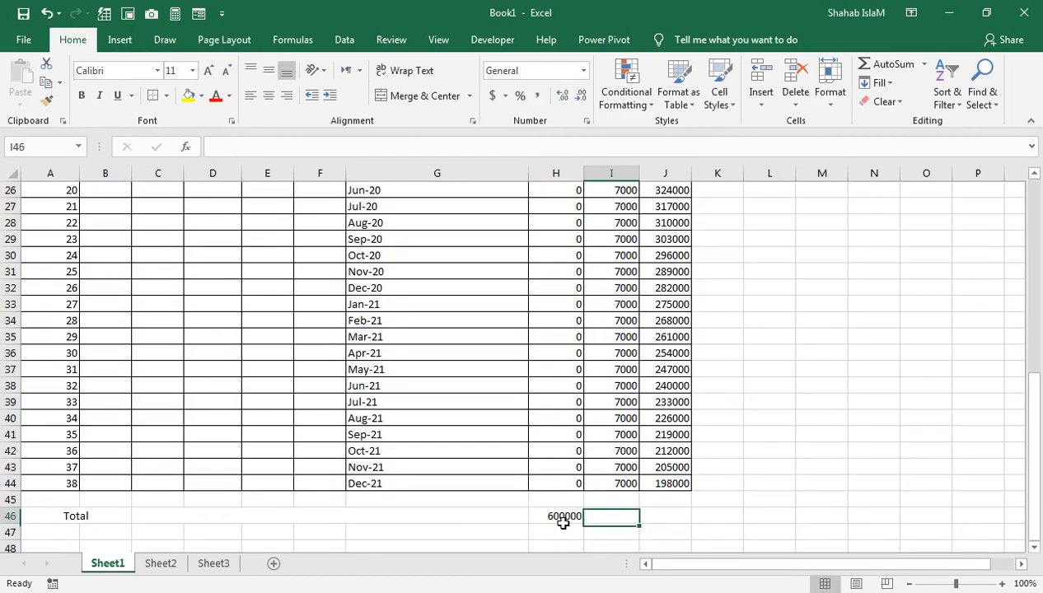
pyautogui.hotkey('alt', '=')
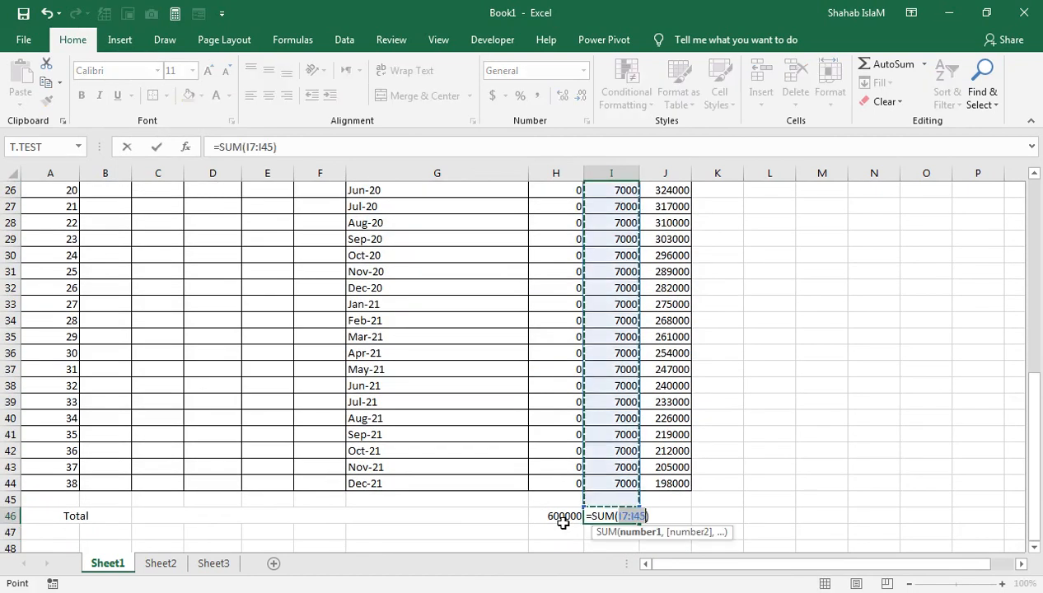
pyautogui.press('Return')
pyautogui.press('Up')
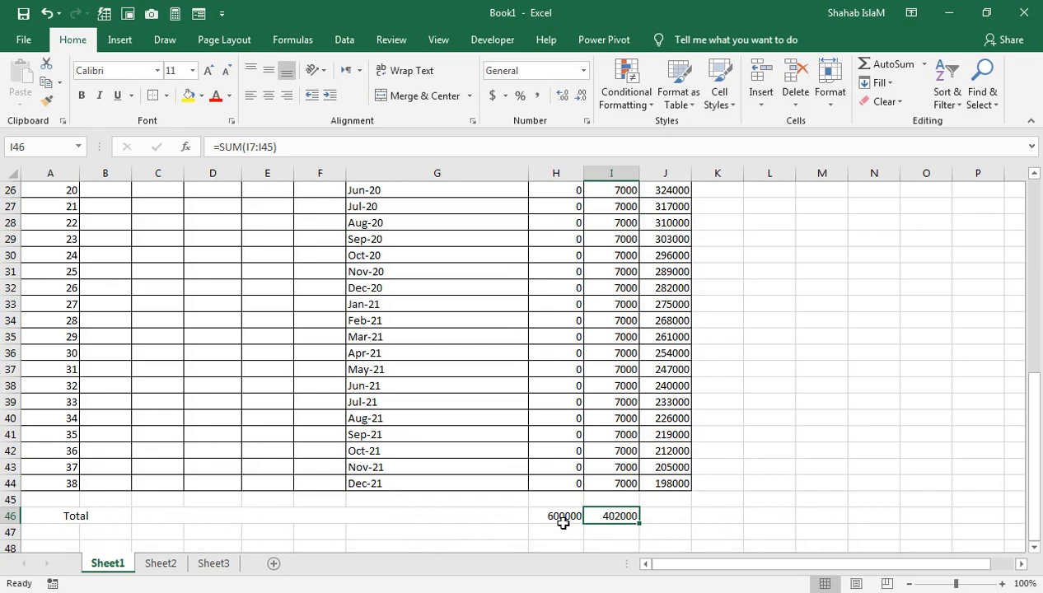
# Select rows 45 and 46 from column A to J
pyautogui.press('Right')
pyautogui.press('Left')
pyautogui.press('Right')
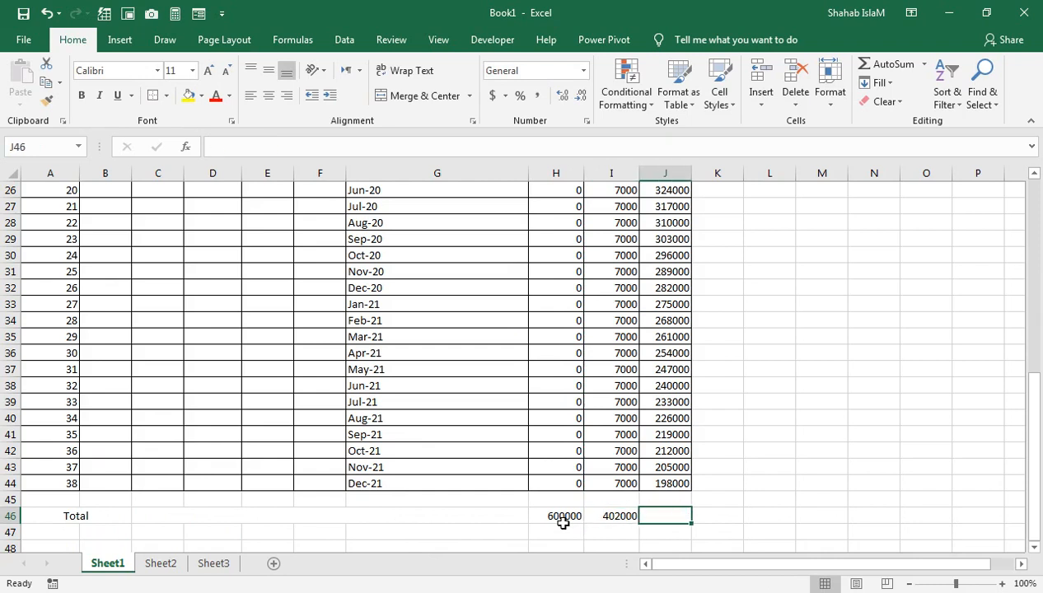
pyautogui.hotkey('shift', 'Left')
pyautogui.hotkey('shift', 'Home')
pyautogui.hotkey('shift', 'Up')
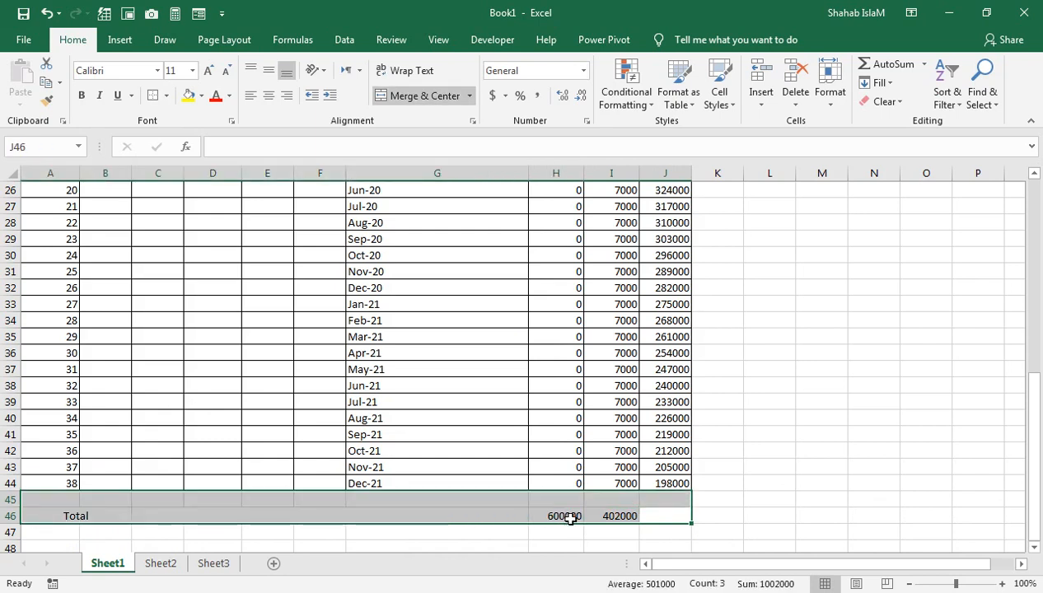
# Give the Total row A46:J46 a yellow fill and bold text
pyautogui.moveTo(647, 515); pyautogui.dragTo(66, 516)
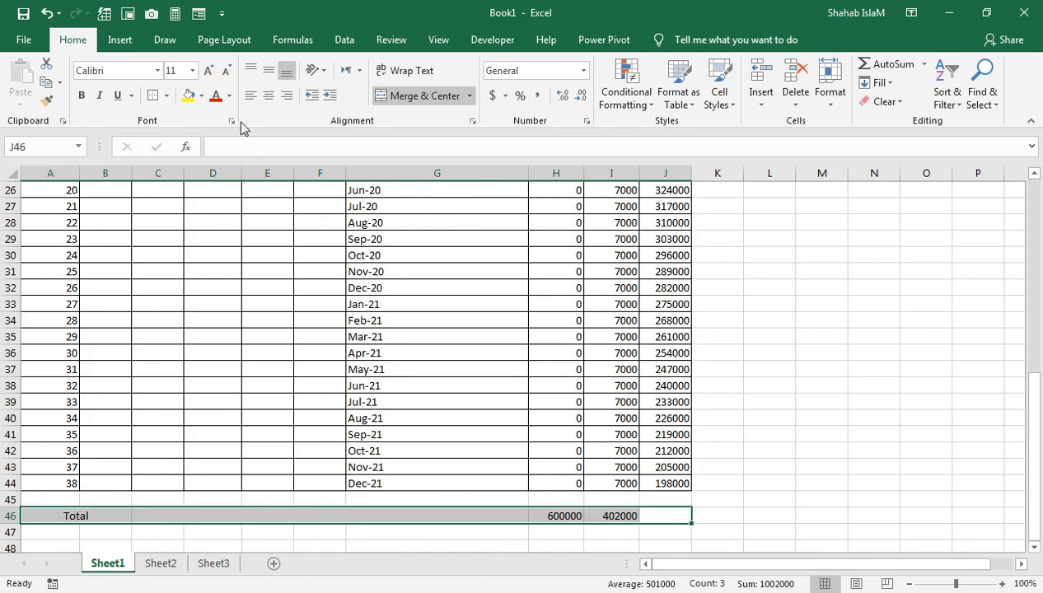
pyautogui.click(201, 95)
pyautogui.click(225, 224)
pyautogui.click(81, 95)
# Merge the blank row A45:J45 into one cell
pyautogui.moveTo(650, 495); pyautogui.dragTo(73, 520)
pyautogui.click(404, 96)
pyautogui.click(324, 511)
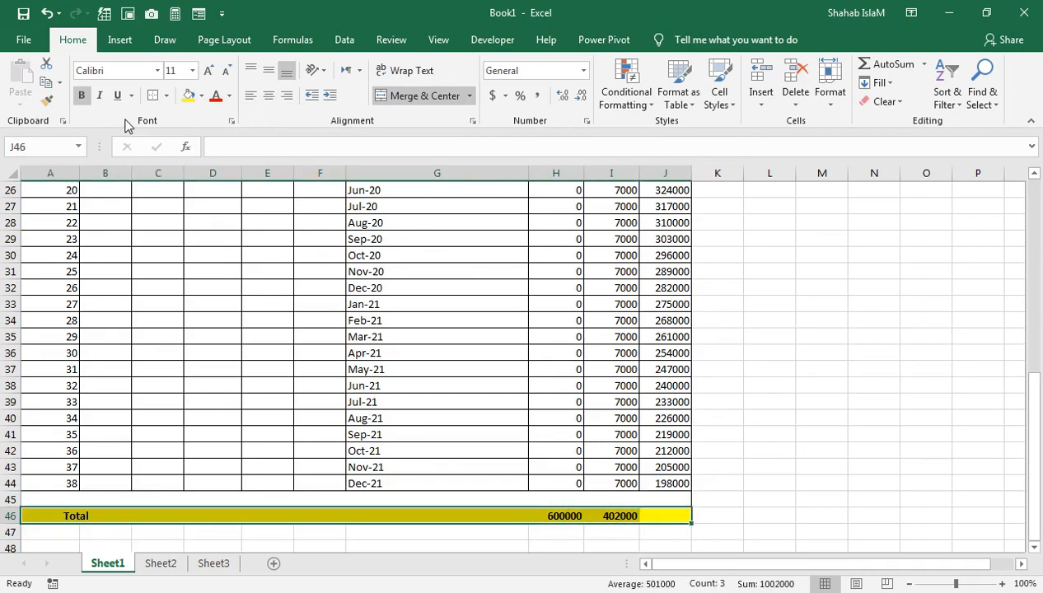
pyautogui.click(603, 338)
pyautogui.click(658, 505)
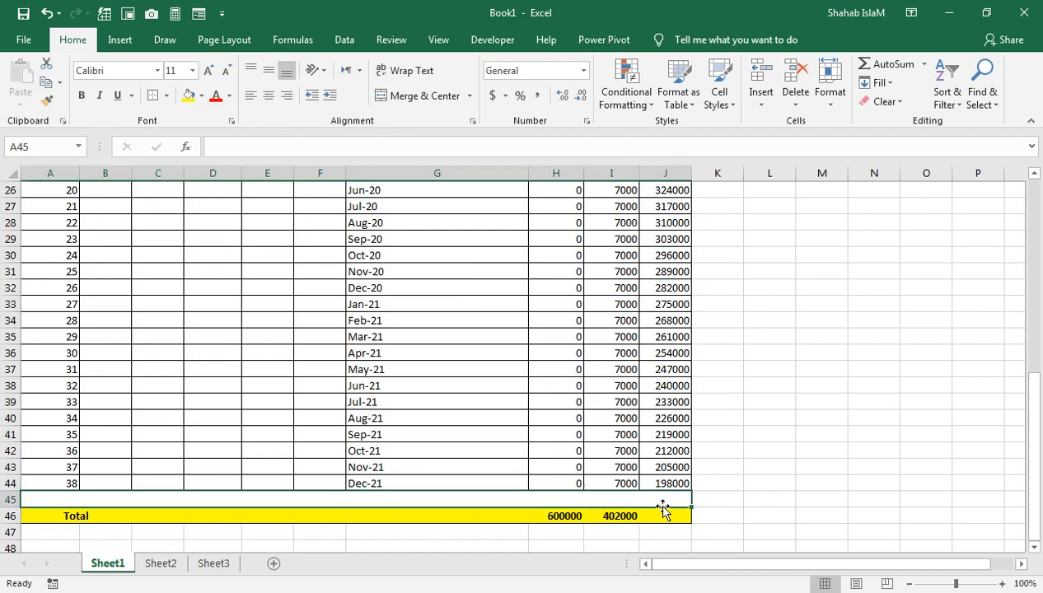
# Enter =H46-I46 in J46 to show the closing balance 198000
pyautogui.click(657, 515)
pyautogui.write('=')
pyautogui.press('Left')
pyautogui.press('Left')
pyautogui.write('-')
pyautogui.press('Left')
pyautogui.press('Return')
pyautogui.press('Up')
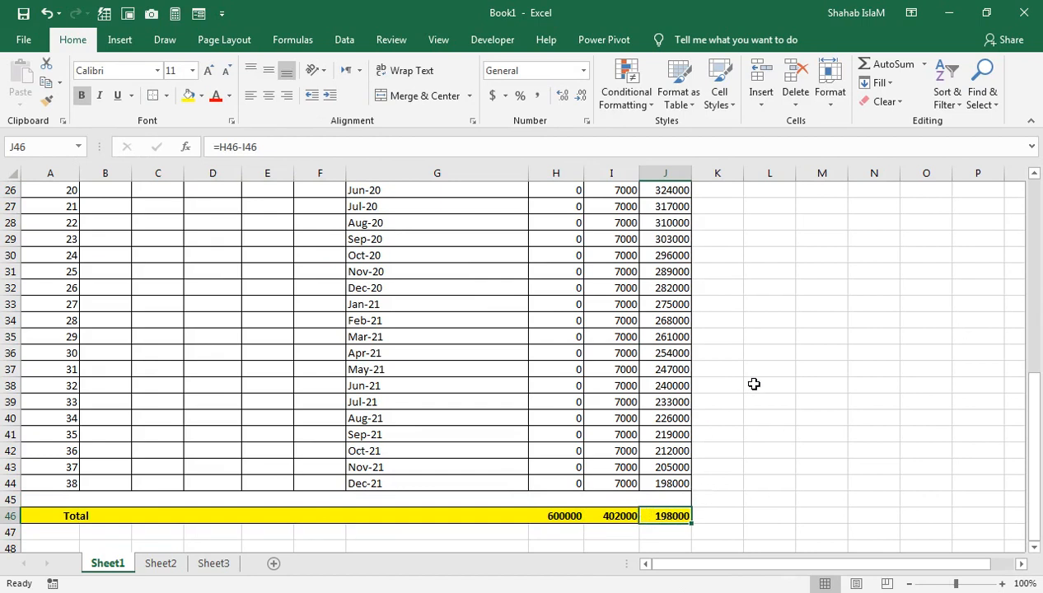
# Duplicate Sheet1 via Move or Copy with Create a copy ticked, producing Sheet1 (2)
pyautogui.rightClick(101, 564)
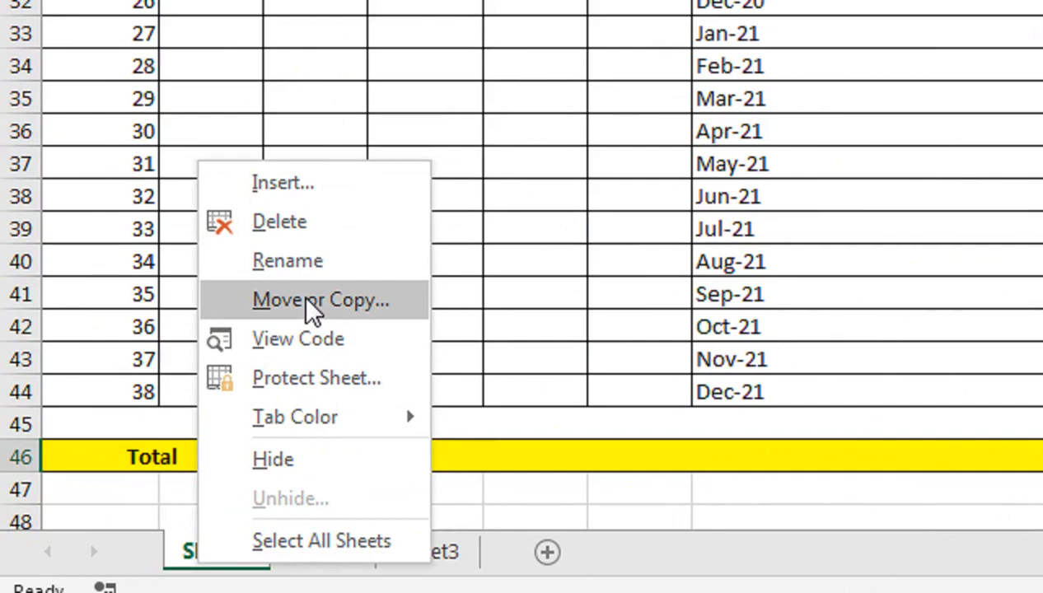
pyautogui.click(152, 438)
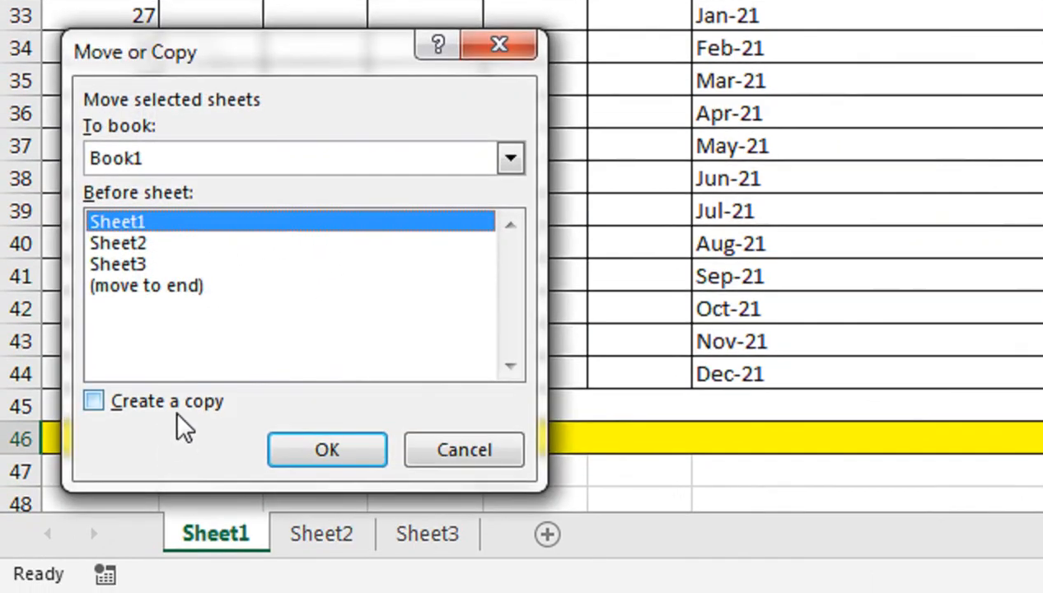
pyautogui.click(175, 420)
pyautogui.click(277, 456)
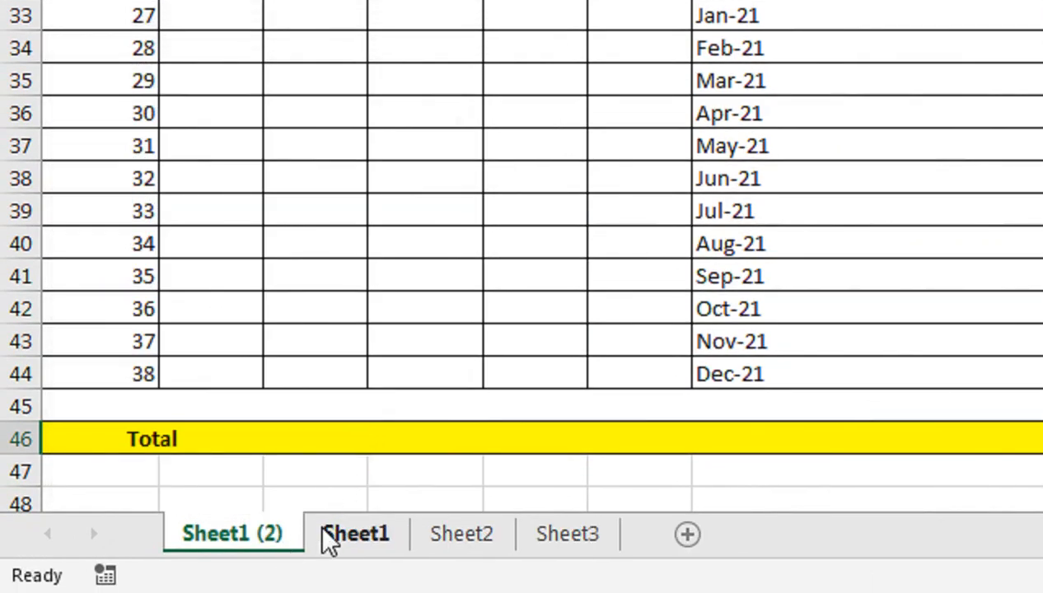
pyautogui.click(318, 278)
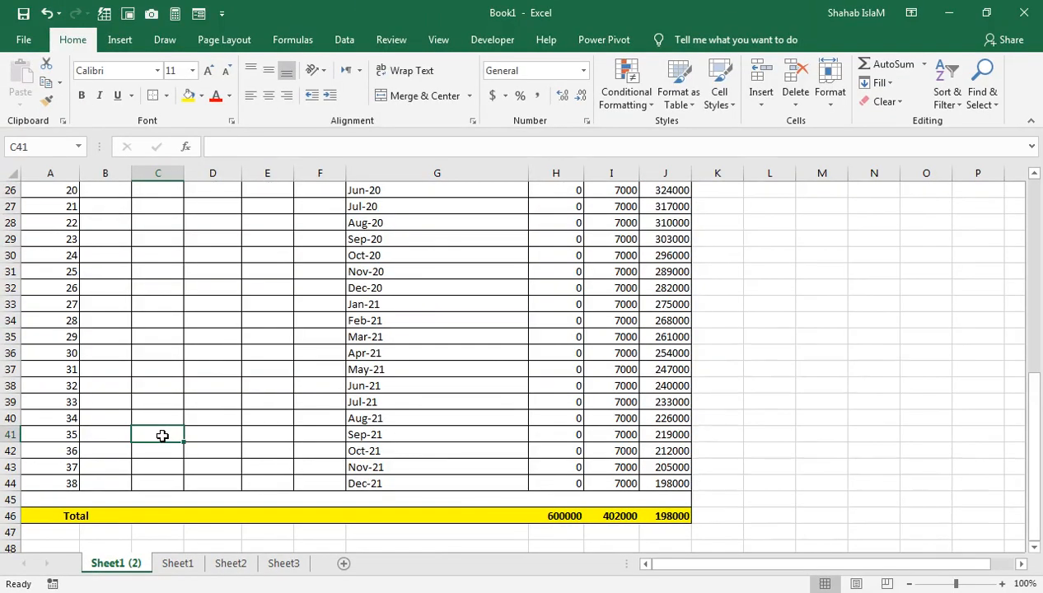
# Make the header row A6:J6, Sr # to Balance, bold white text on red fill
pyautogui.hotkey('ctrl', 'Up')
pyautogui.hotkey('ctrl', 'Up')
pyautogui.hotkey('ctrl', 'Up')
pyautogui.hotkey('ctrl', 'Up')
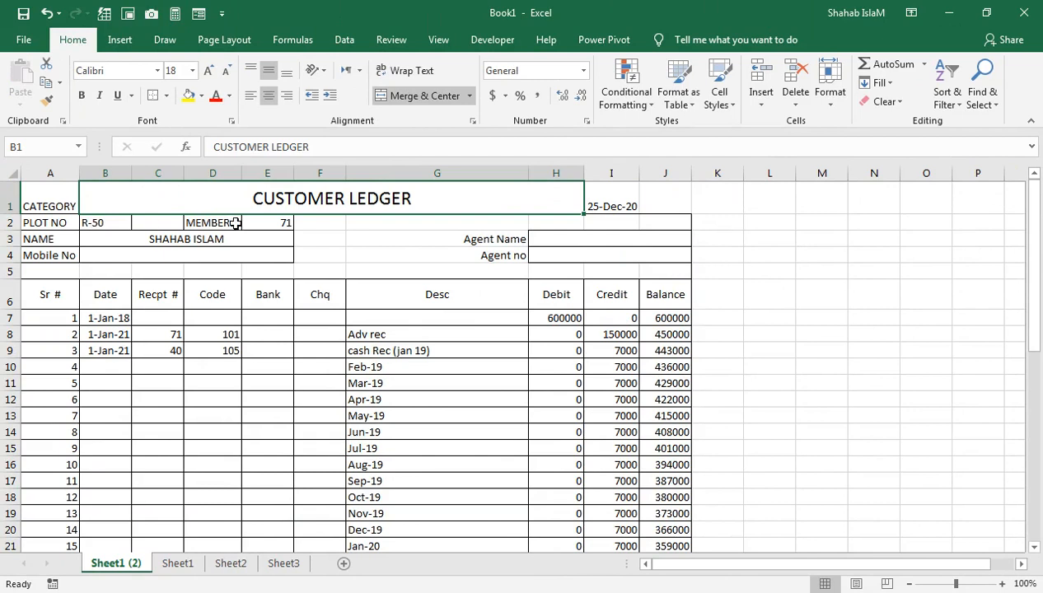
pyautogui.moveTo(66, 298); pyautogui.dragTo(659, 296)
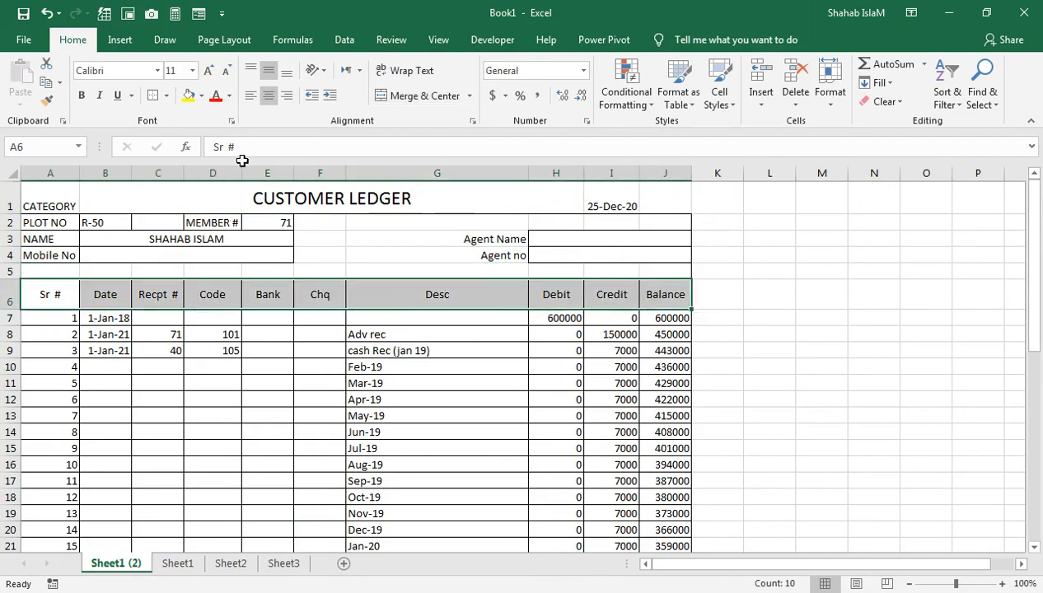
pyautogui.click(81, 96)
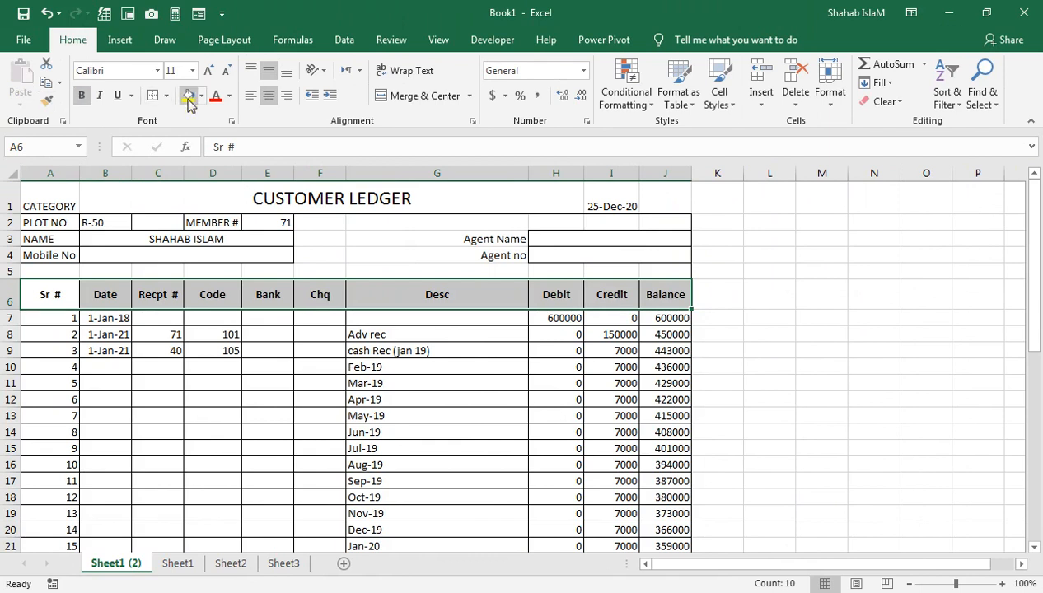
pyautogui.click(203, 95)
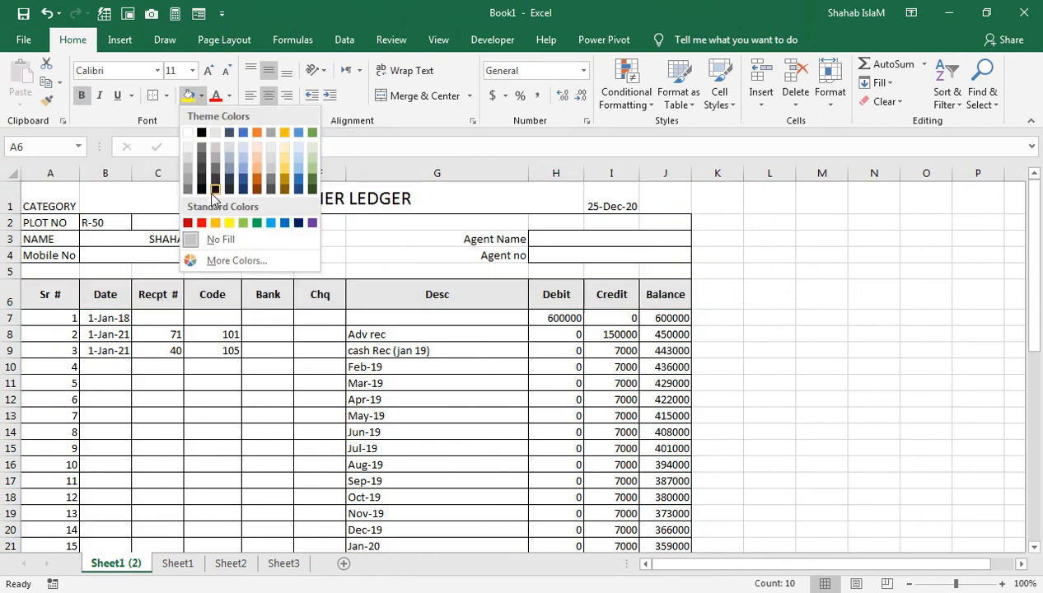
pyautogui.click(202, 224)
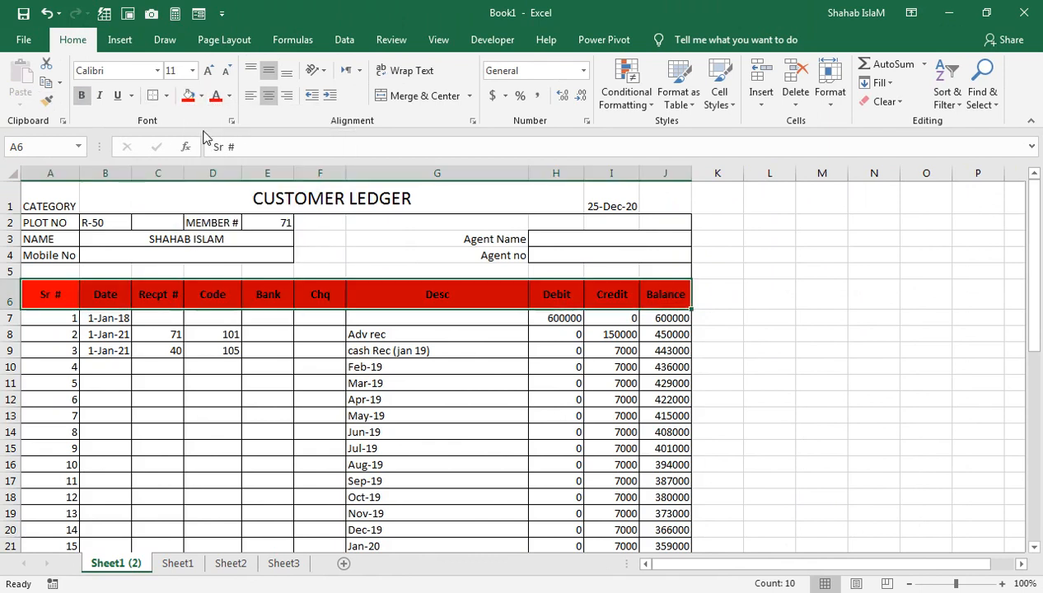
pyautogui.click(229, 95)
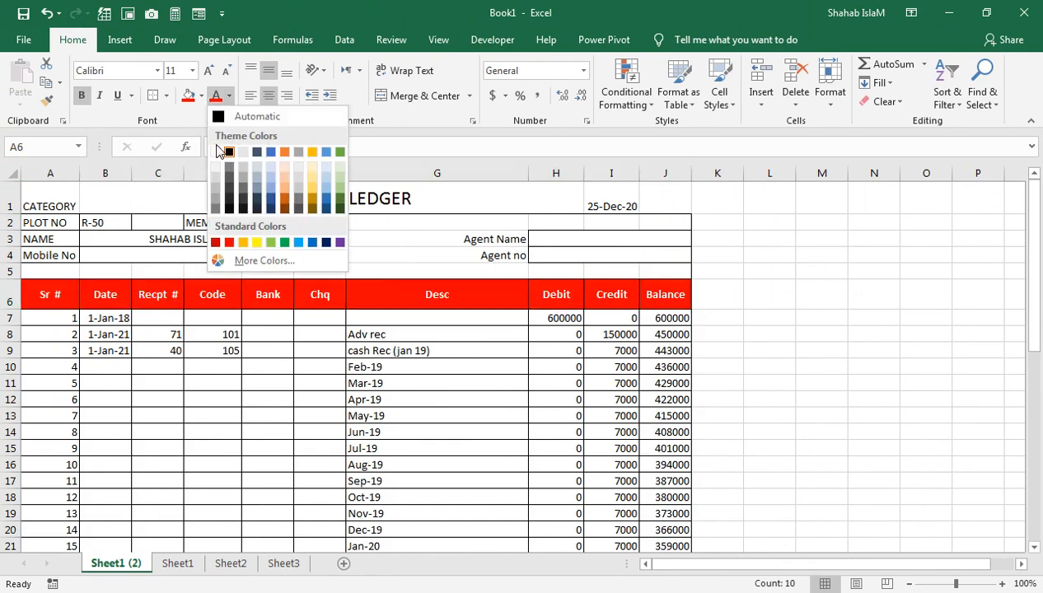
pyautogui.click(218, 155)
pyautogui.click(330, 268)
pyautogui.click(228, 191)
pyautogui.moveTo(25, 202); pyautogui.dragTo(664, 198)
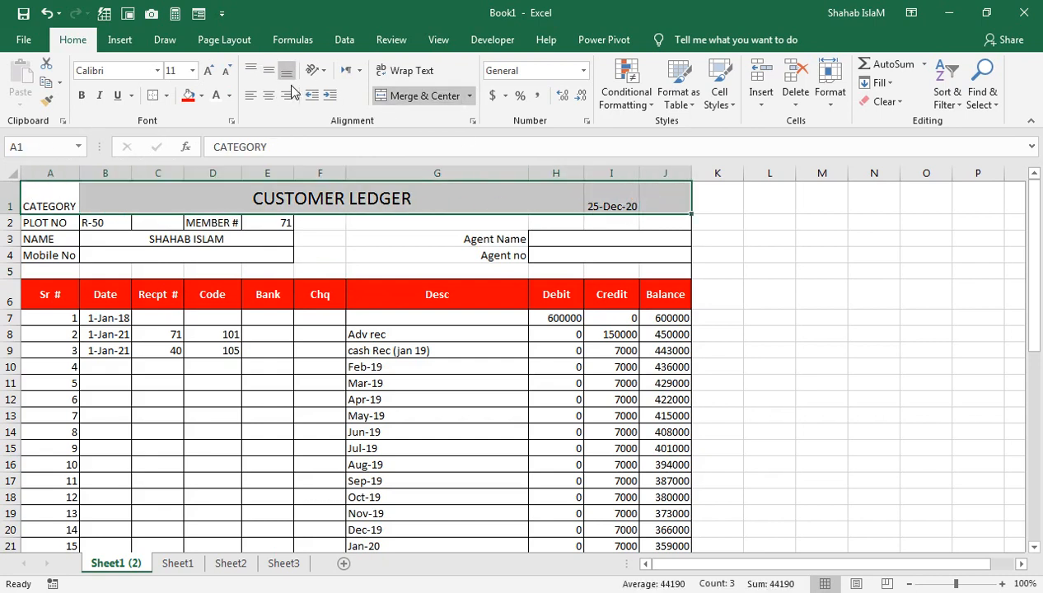
# Fill the CUSTOMER LEDGER title row A1:J1 with yellow and bold its text
pyautogui.click(201, 95)
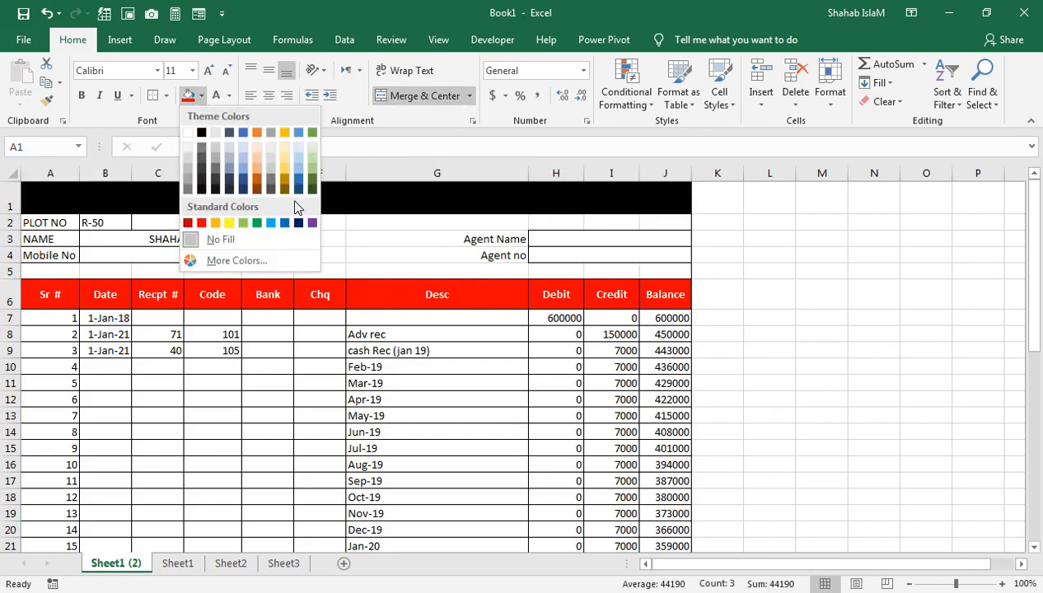
pyautogui.click(229, 223)
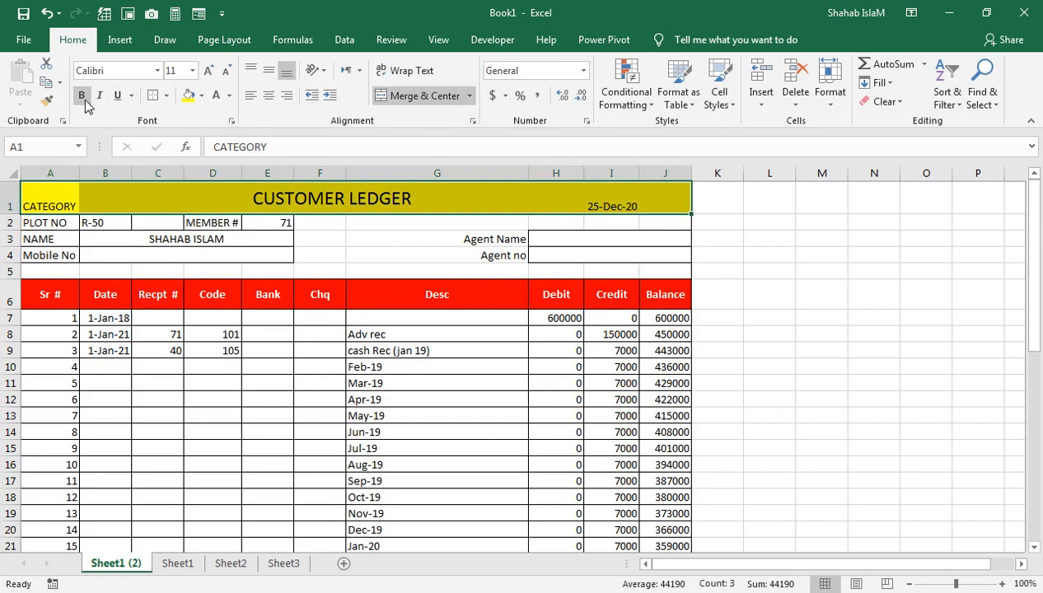
pyautogui.click(519, 361)
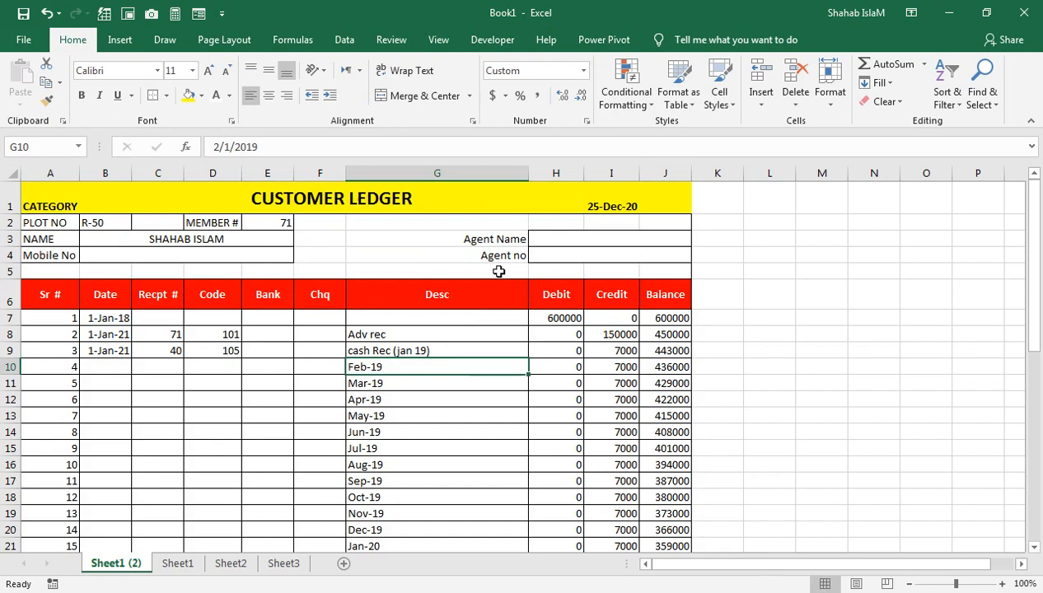
pyautogui.click(280, 302)
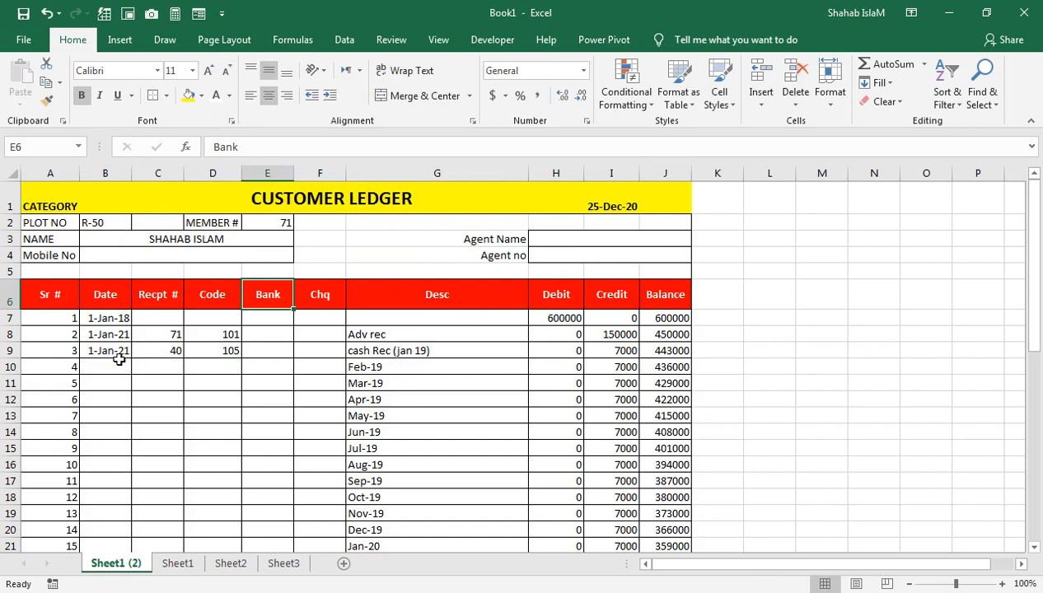
pyautogui.moveTo(113, 347); pyautogui.dragTo(101, 516)
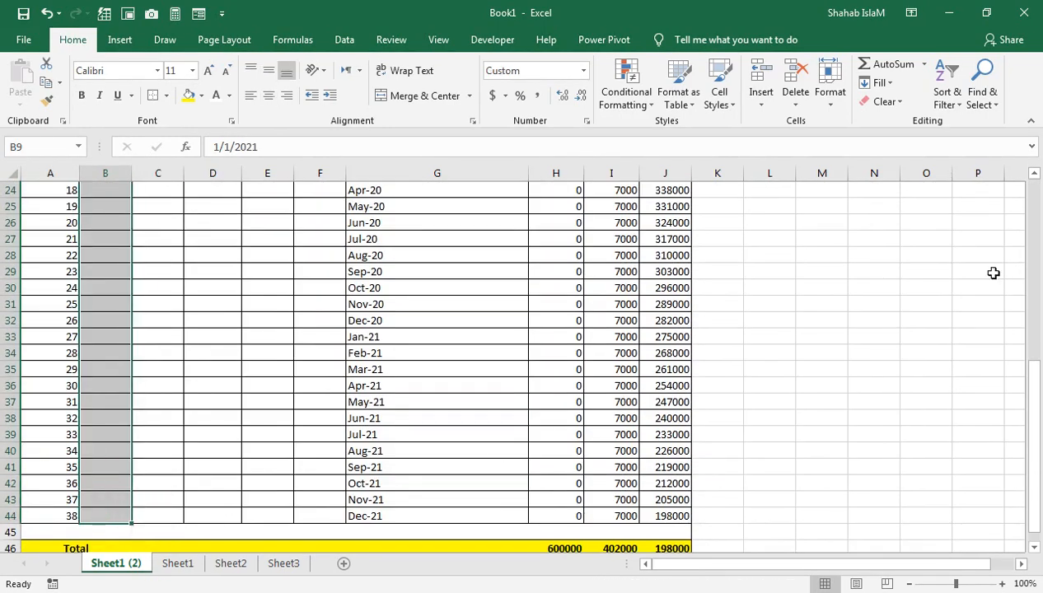
# Fill the Date column from B9 down with a monthly series, 1-Feb-21 through 1-Jan-22
pyautogui.click(880, 82)
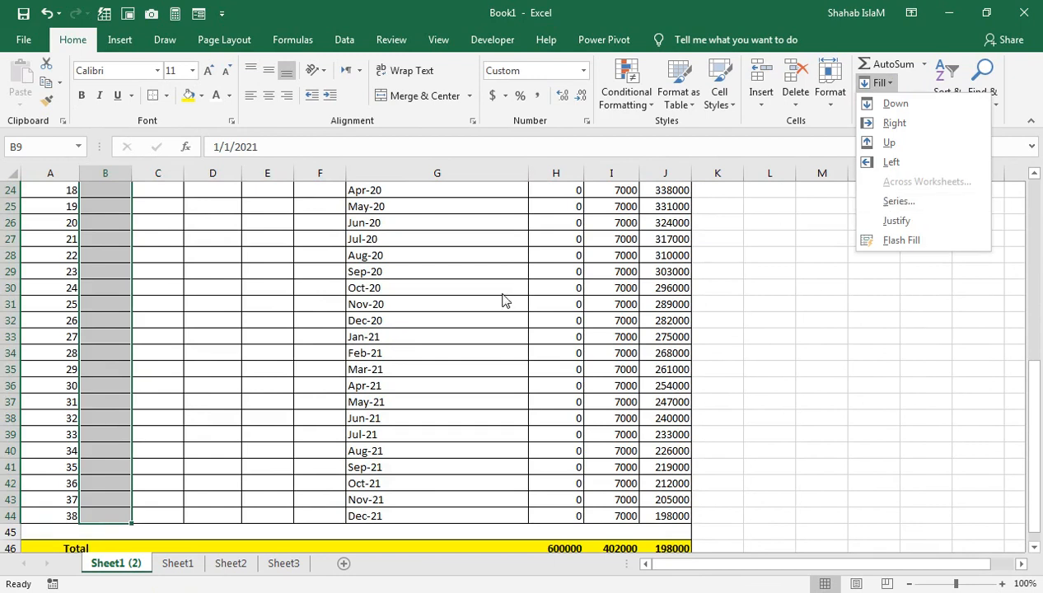
pyautogui.click(898, 201)
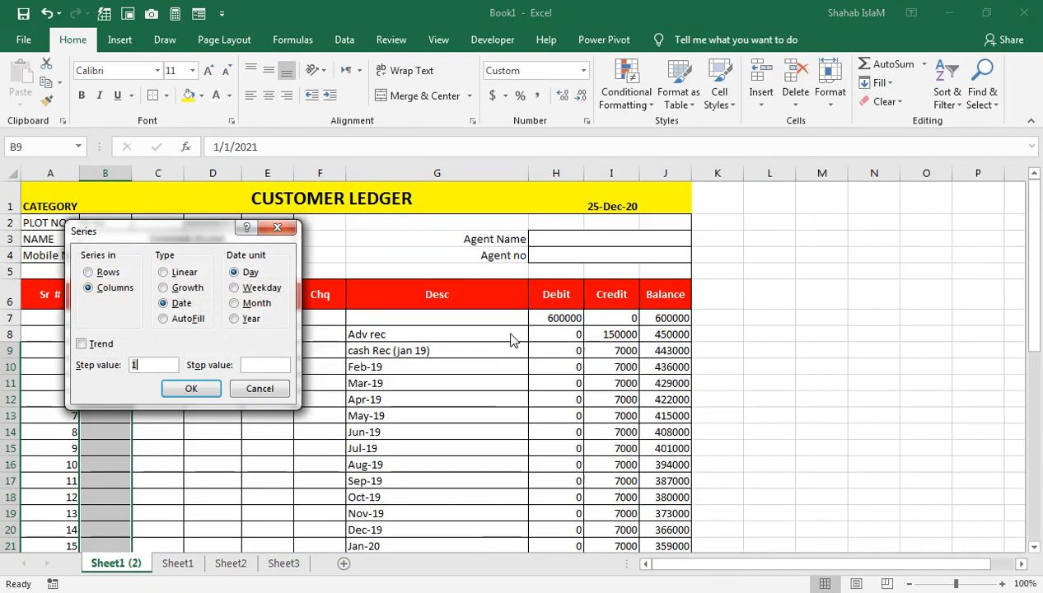
pyautogui.click(252, 306)
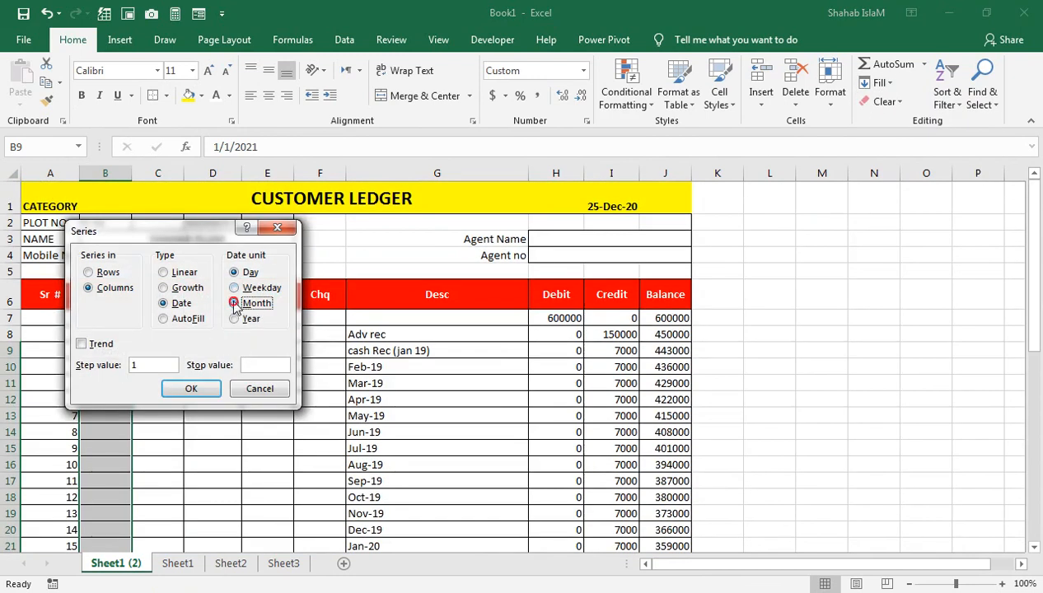
pyautogui.click(194, 389)
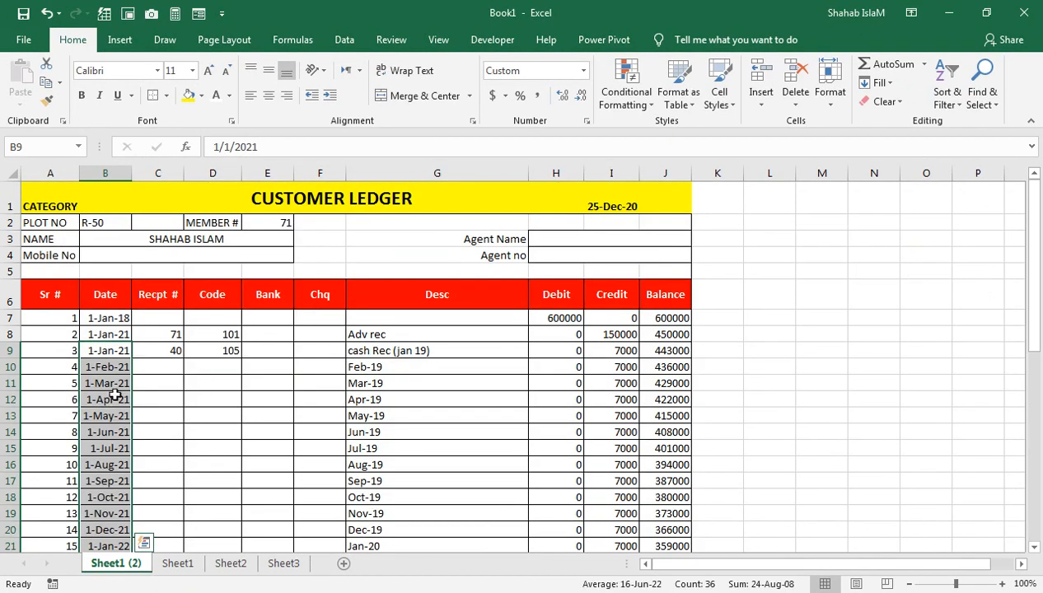
pyautogui.click(171, 362)
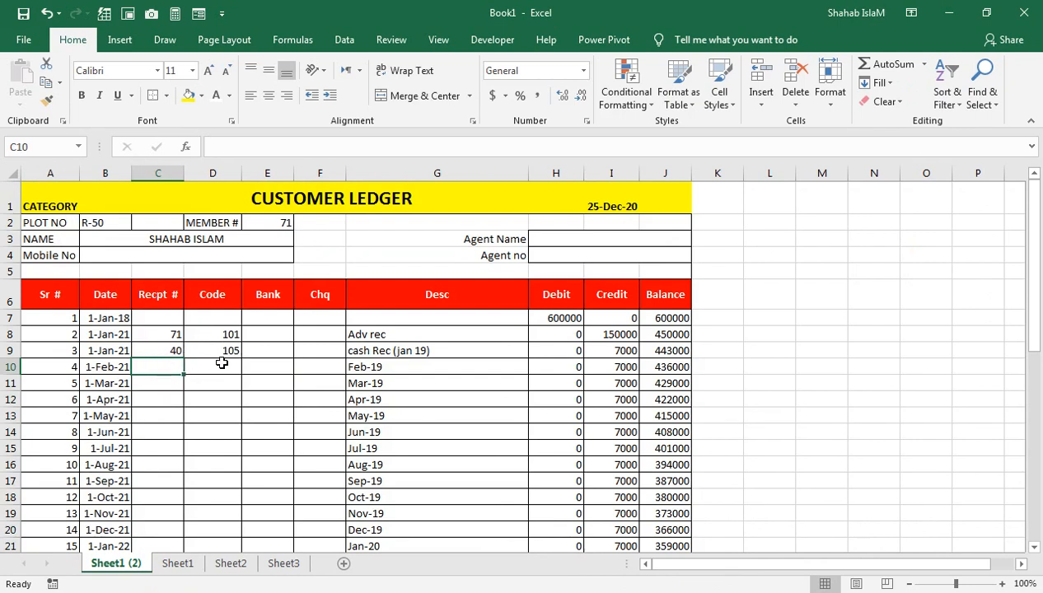
# Rename the Sheet1 tab to R-50
pyautogui.click(400, 414)
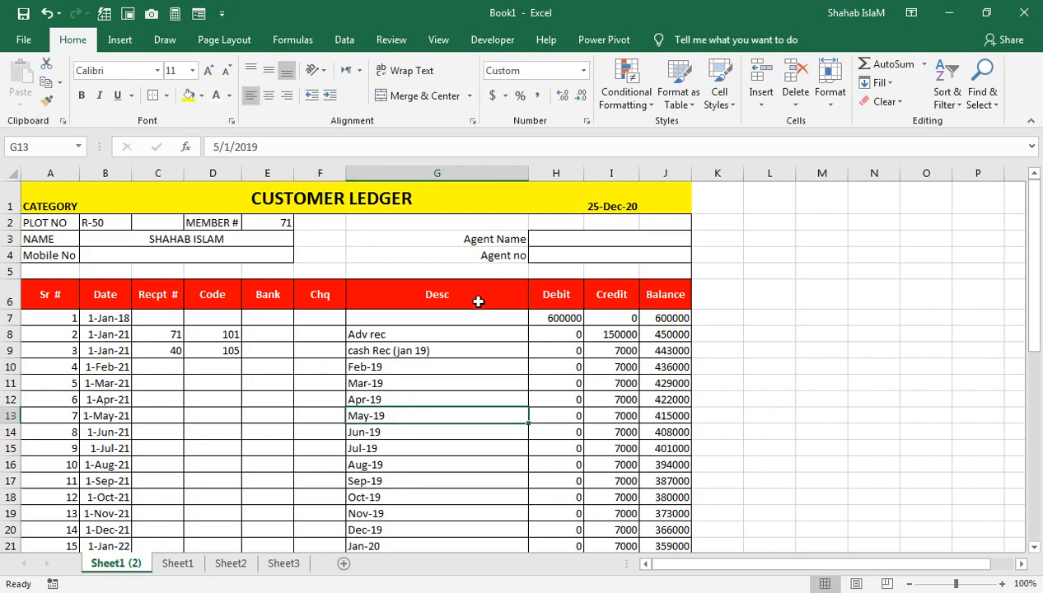
pyautogui.moveTo(451, 223); pyautogui.dragTo(455, 174)
pyautogui.click(156, 366)
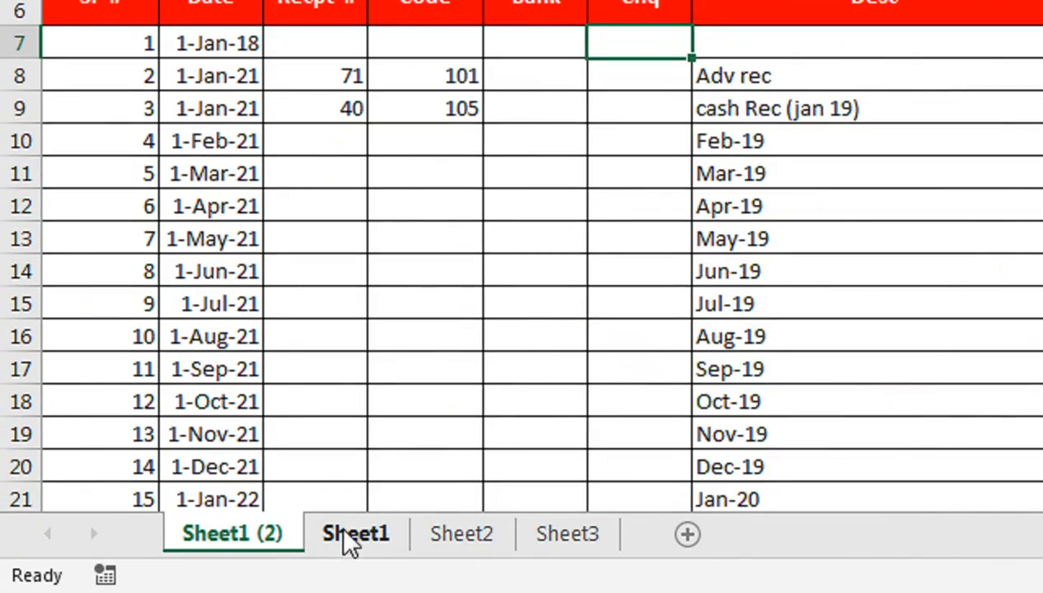
pyautogui.rightClick(350, 544)
pyautogui.click(435, 268)
pyautogui.click(545, 445)
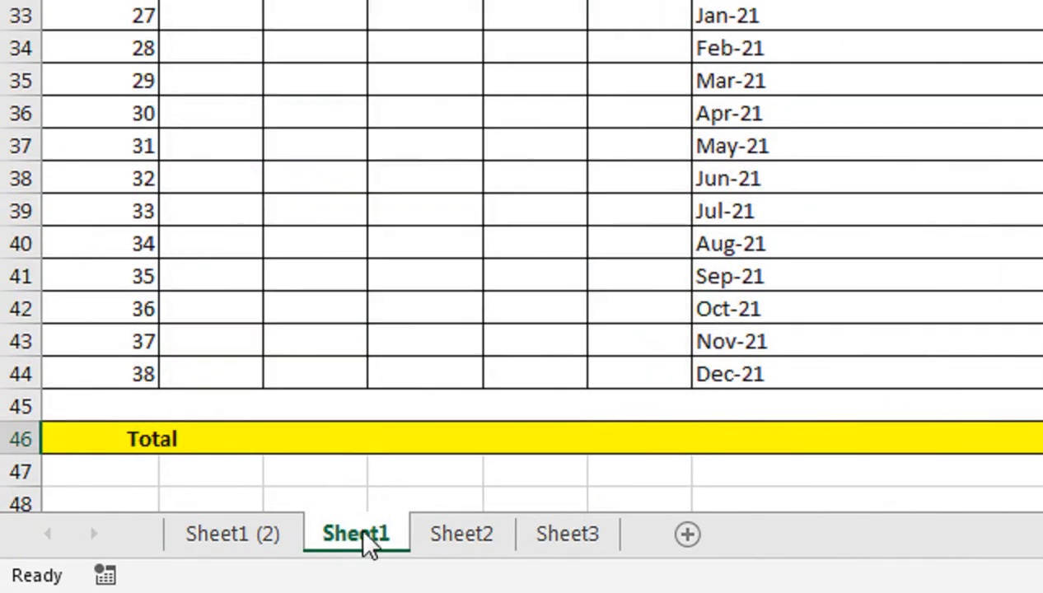
pyautogui.rightClick(356, 544)
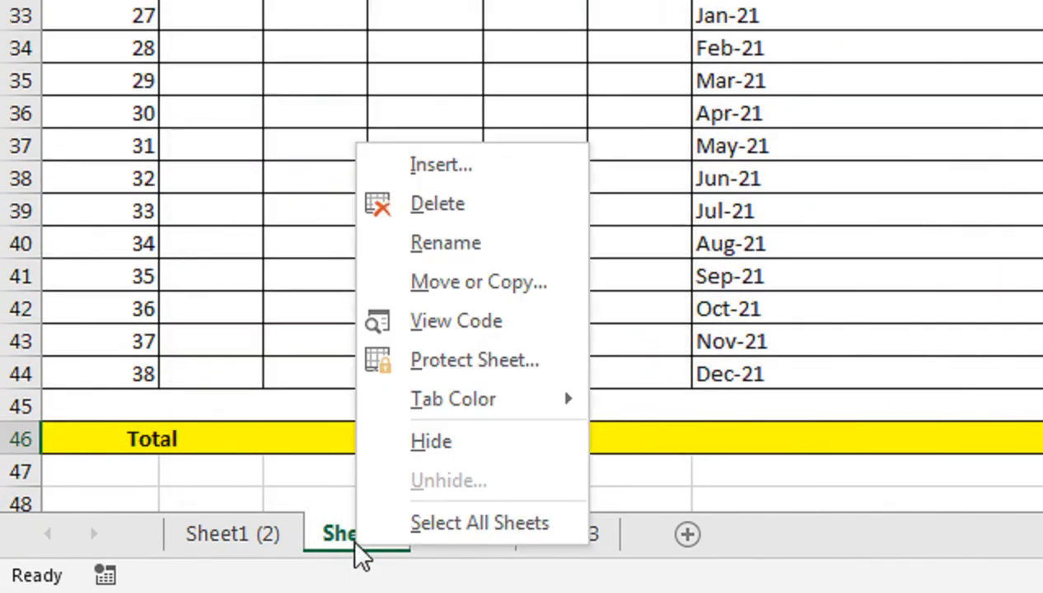
pyautogui.click(462, 241)
pyautogui.write('r-')
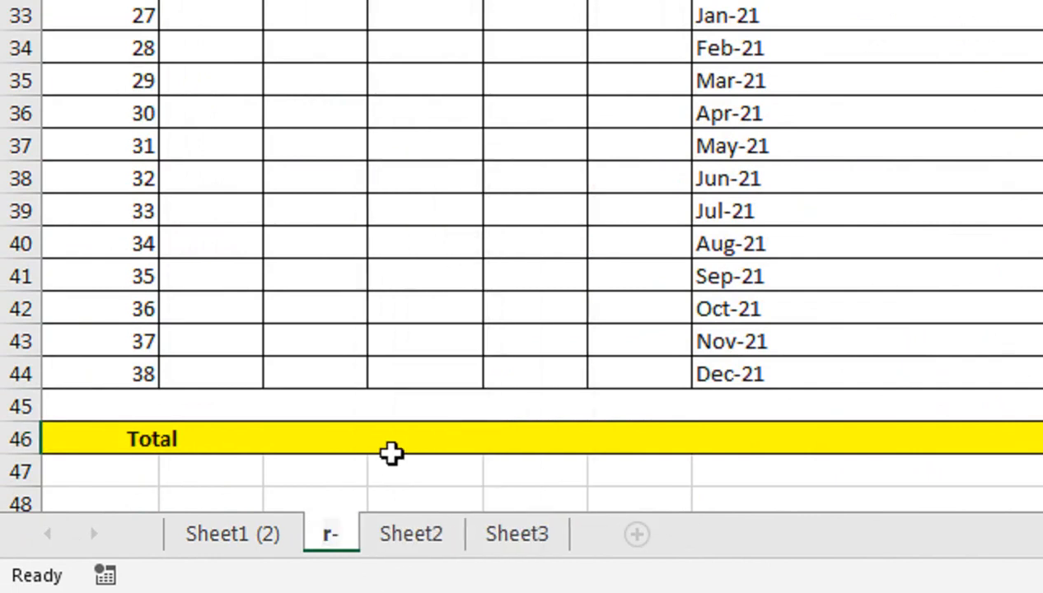
pyautogui.press('BackSpace')
pyautogui.press('BackSpace')
pyautogui.write('r')
pyautogui.press('BackSpace')
pyautogui.write('R-50')
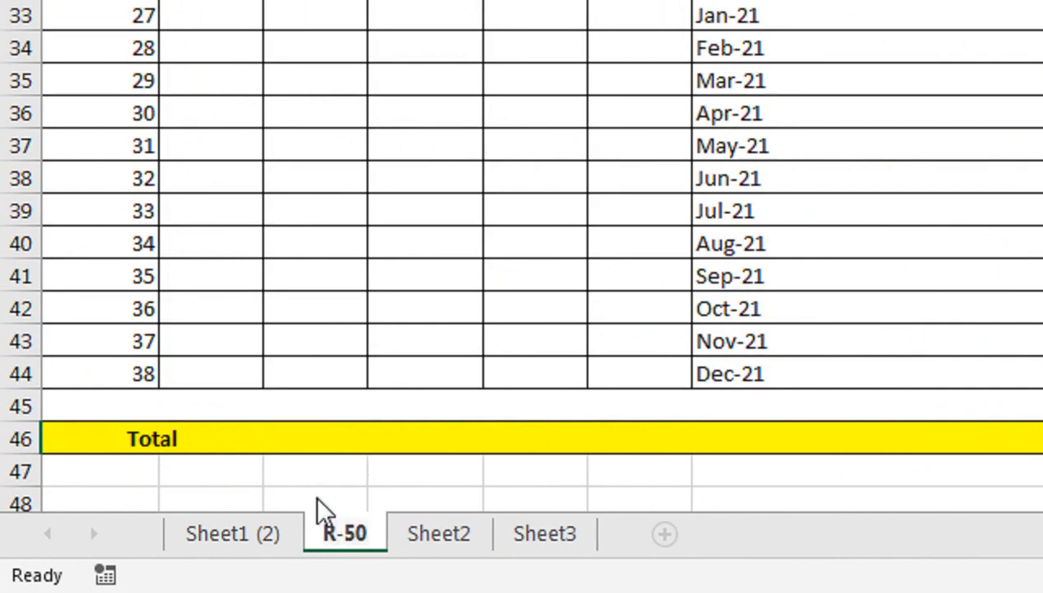
pyautogui.click(247, 541)
# Rename the Sheet1 (2) tab to R-51
pyautogui.doubleClick(248, 536)
pyautogui.write('R-')
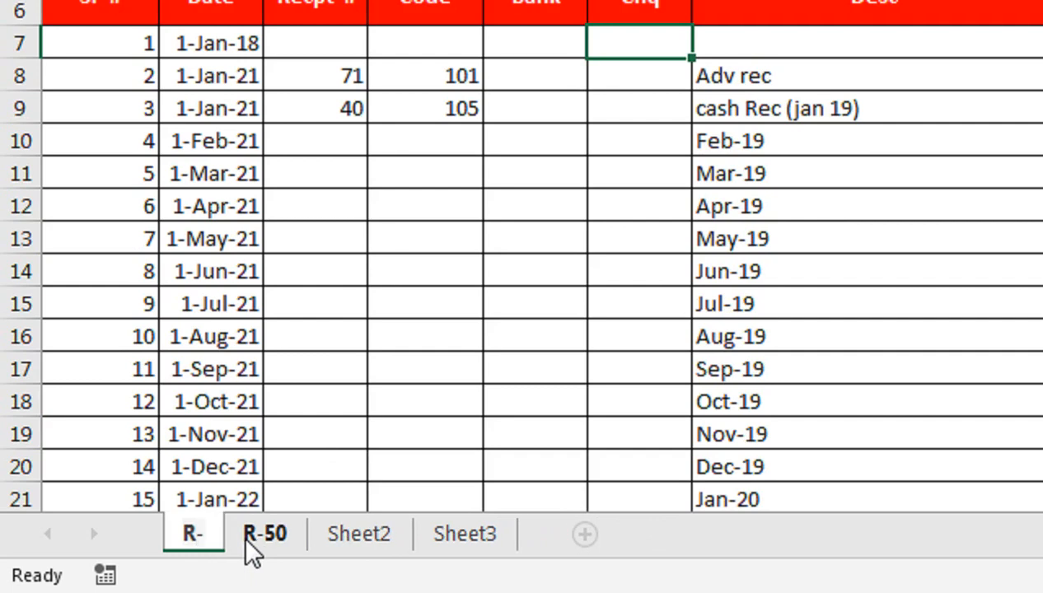
pyautogui.write('51')
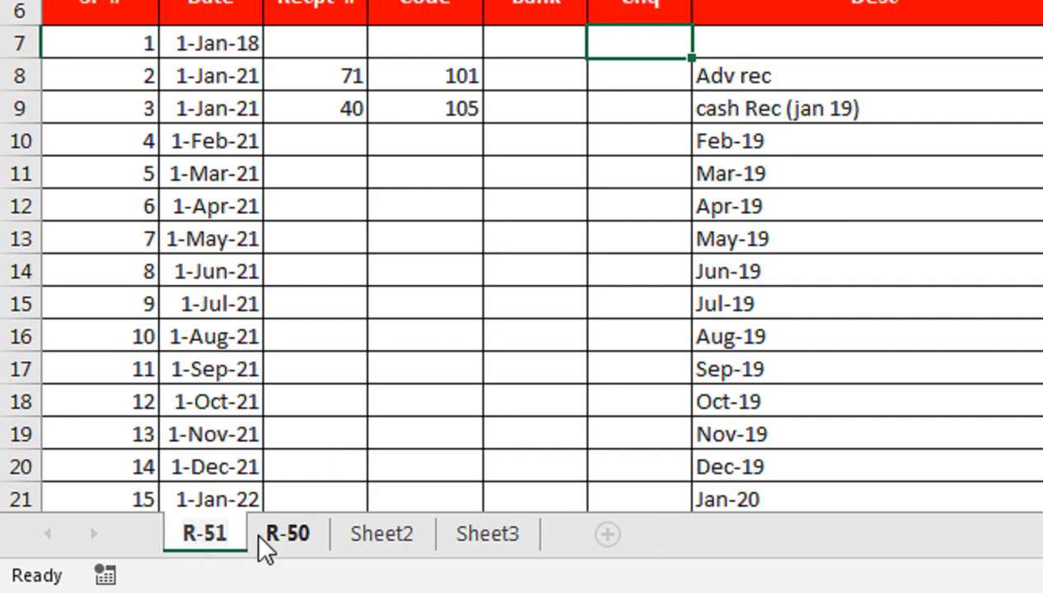
pyautogui.click(249, 495)
pyautogui.click(275, 550)
pyautogui.click(239, 551)
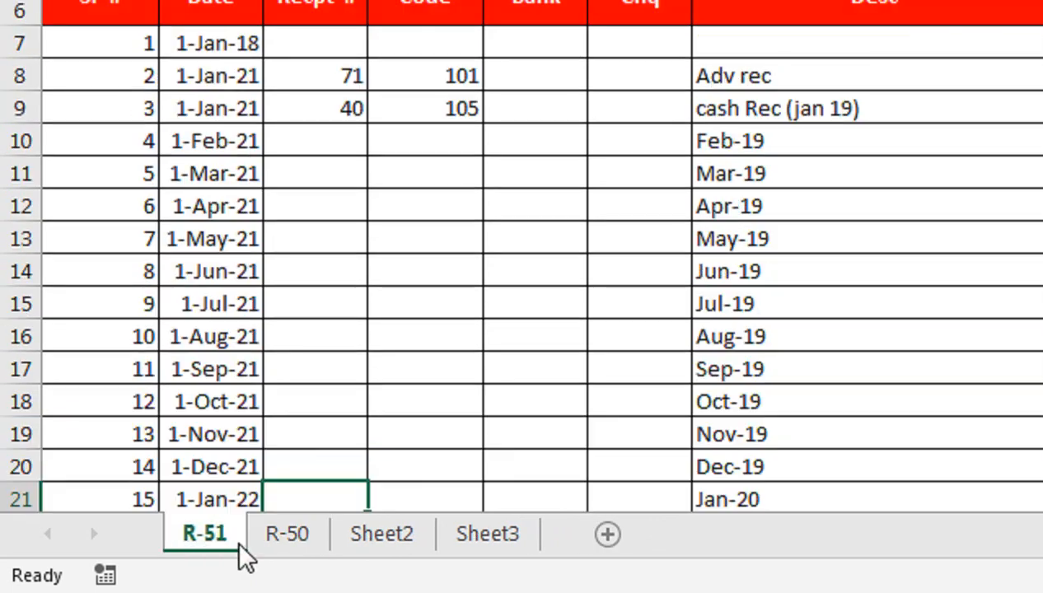
pyautogui.click(435, 235)
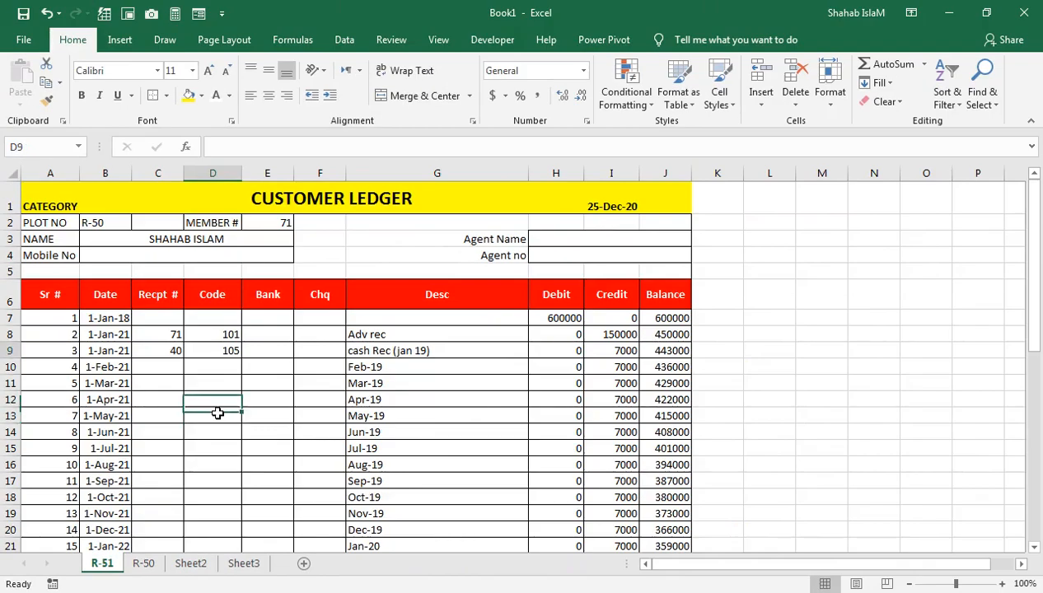
pyautogui.press('Up')
pyautogui.press('Up')
pyautogui.press('Up')
pyautogui.press('Up')
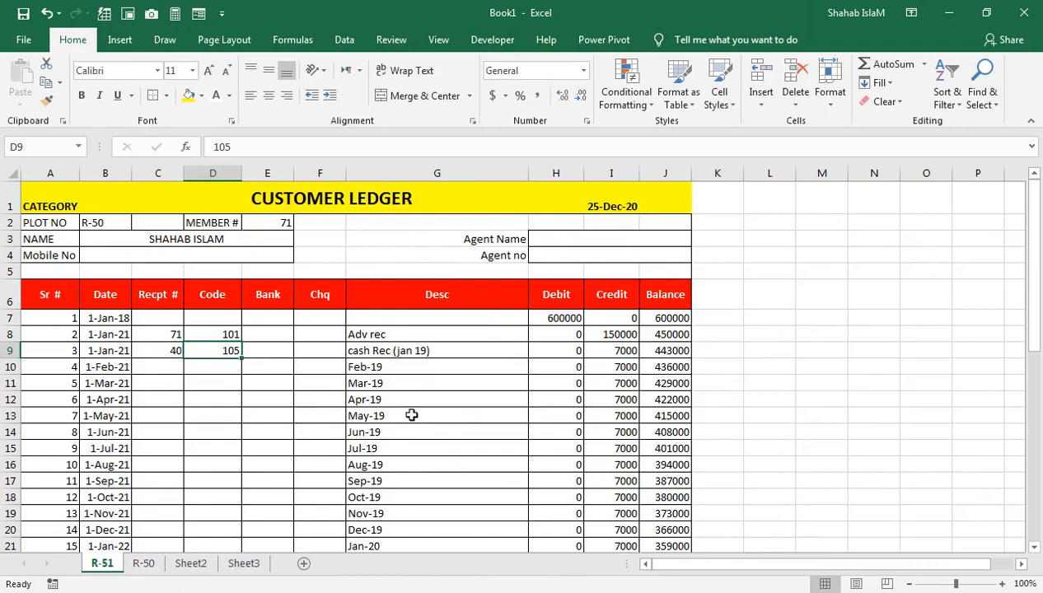
pyautogui.click(27, 40)
# Preview the printout with margins shown, trying Fit Sheet on One Page, then reverting to No Scaling
pyautogui.click(37, 264)
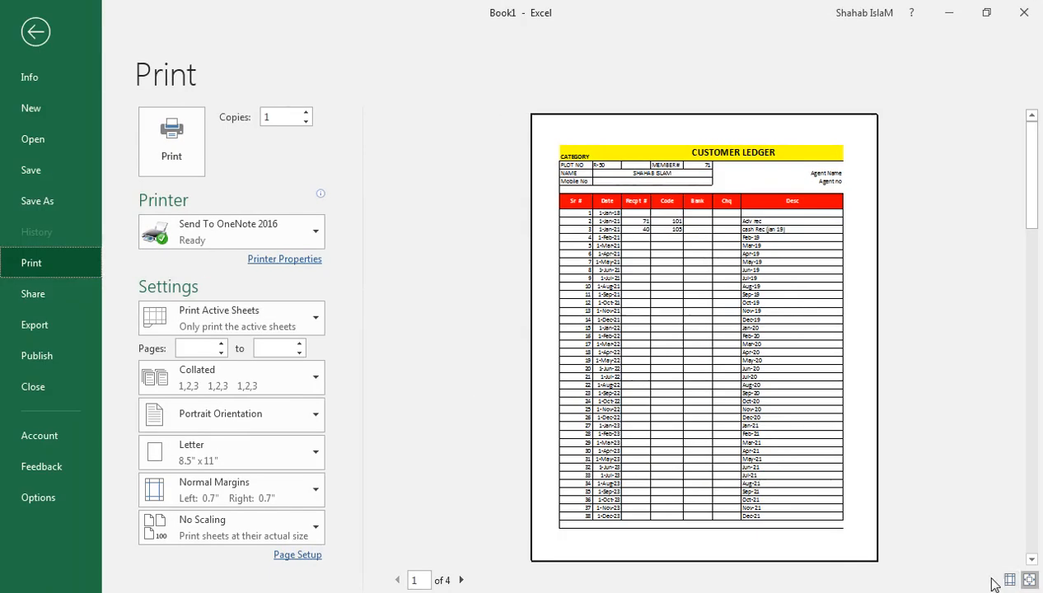
pyautogui.click(1009, 580)
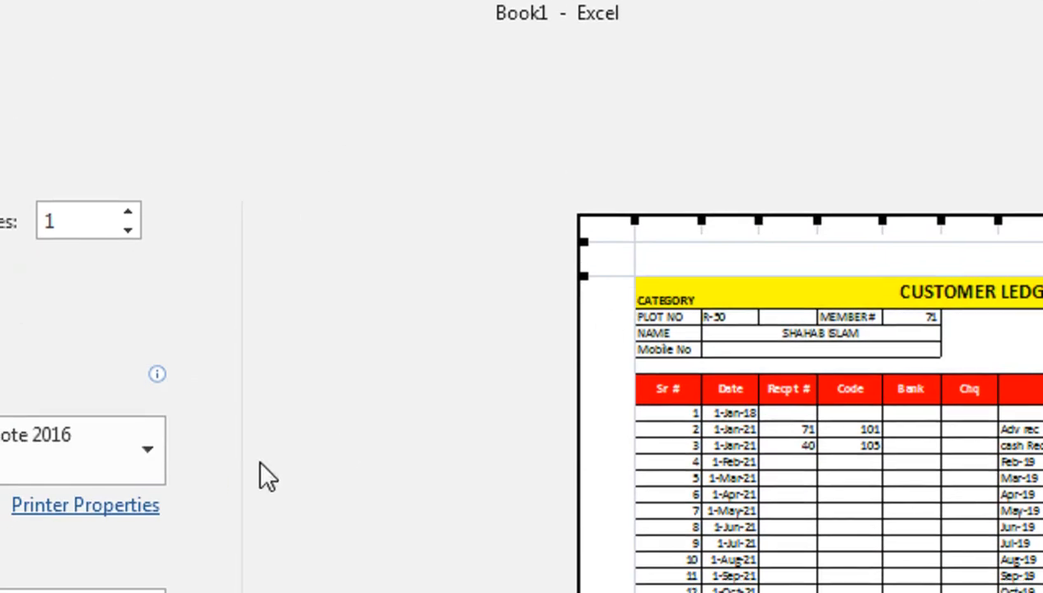
pyautogui.click(383, 528)
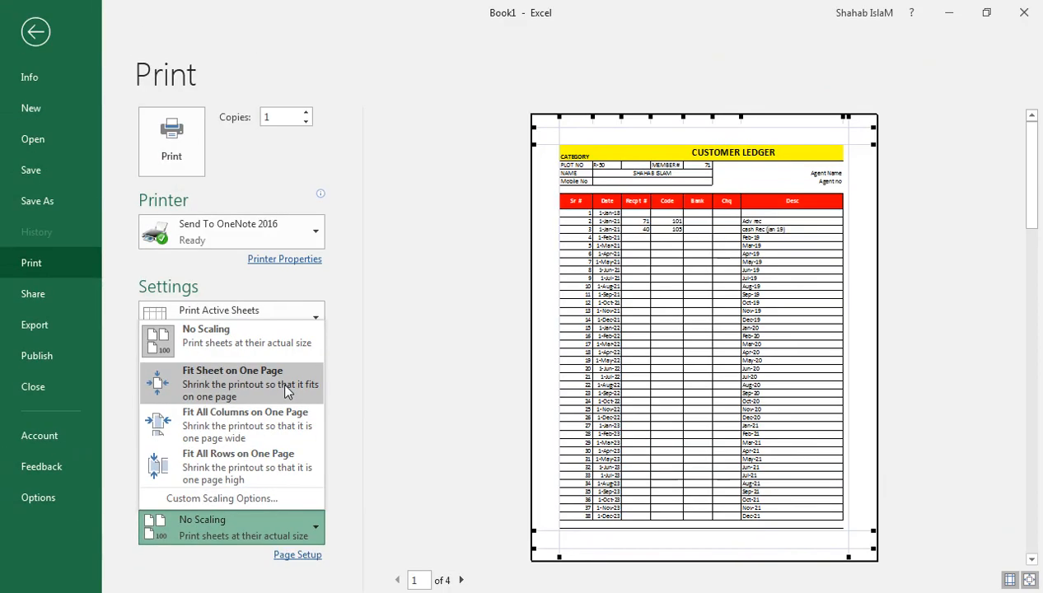
pyautogui.click(285, 384)
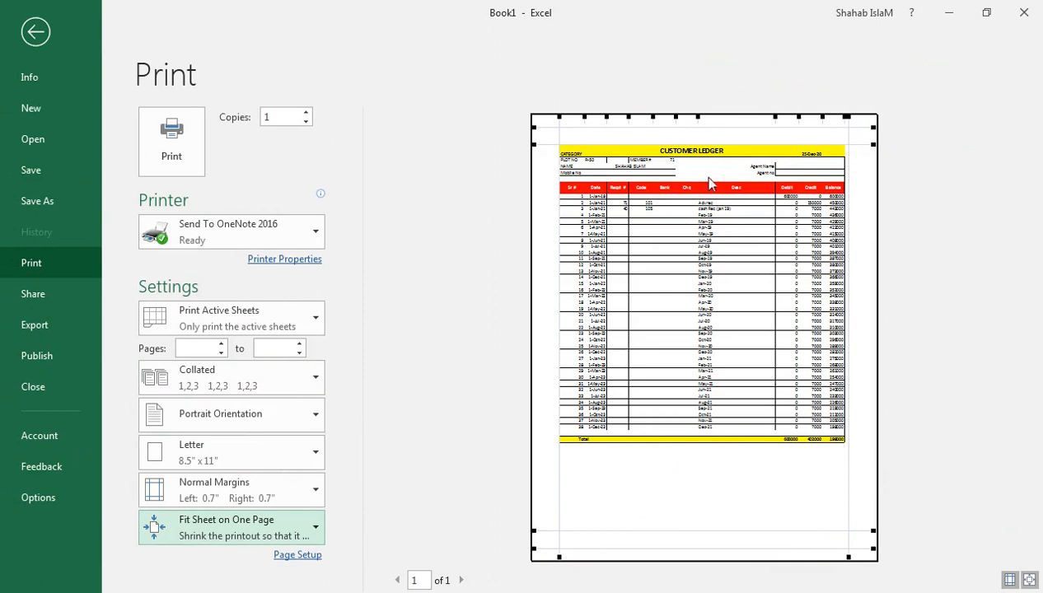
pyautogui.click(233, 534)
pyautogui.click(298, 311)
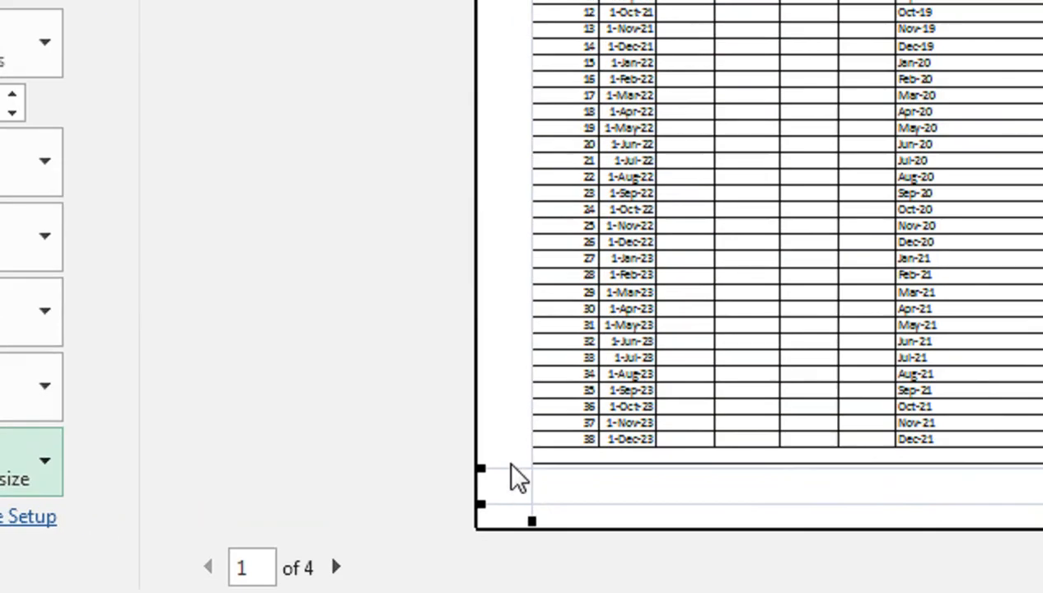
# Lower the bottom margin for the Total row and widen margins to 0.34" left, 0.32" right
pyautogui.moveTo(516, 469); pyautogui.dragTo(517, 505)
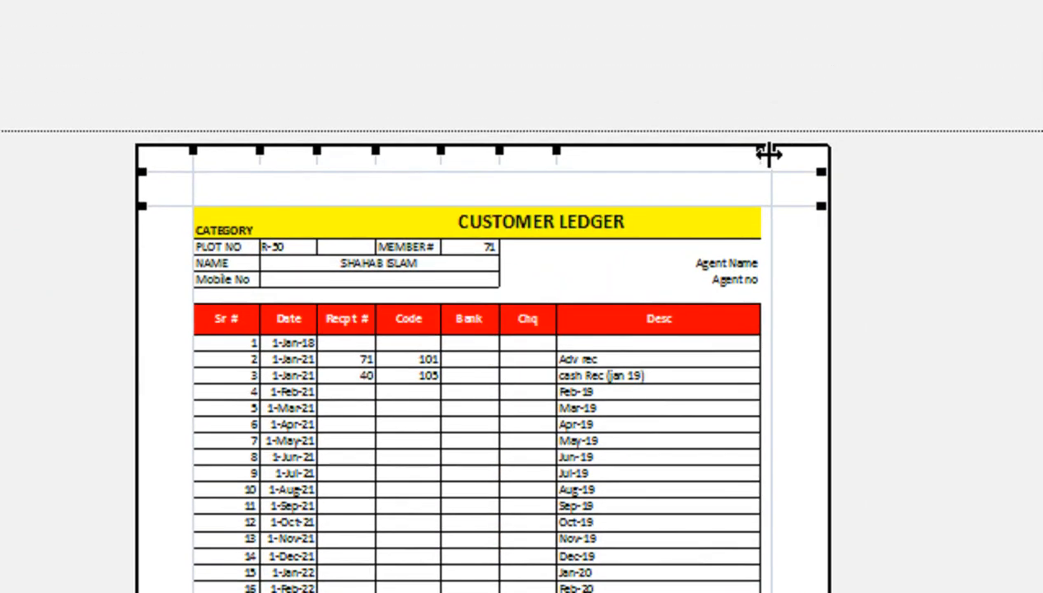
pyautogui.moveTo(768, 155); pyautogui.dragTo(780, 163)
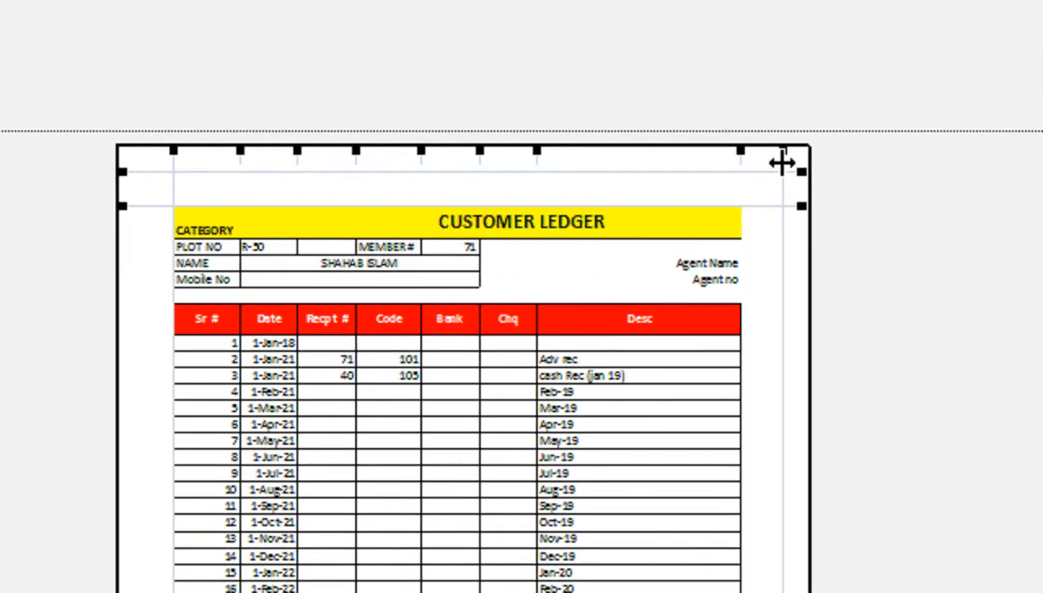
pyautogui.moveTo(173, 152); pyautogui.dragTo(142, 154)
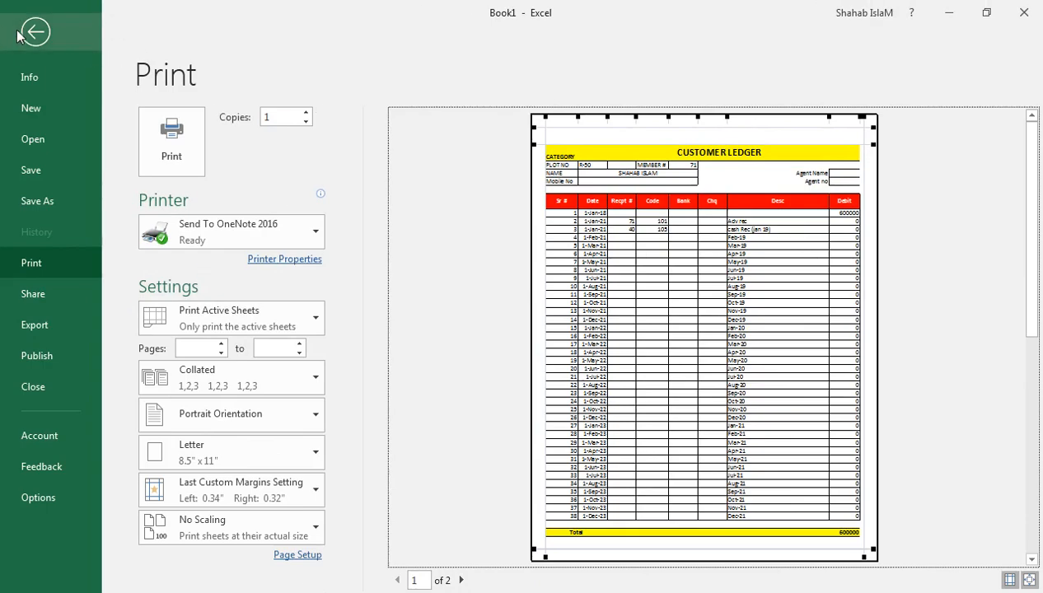
pyautogui.click(102, 38)
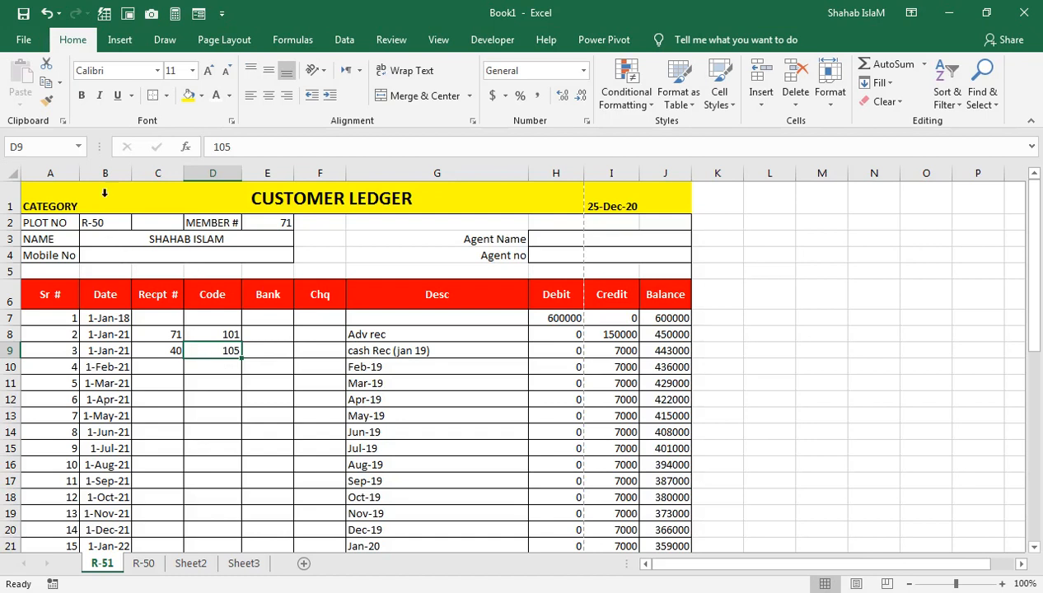
# Narrow columns A, C, D and G so the ledger fits one page width
pyautogui.moveTo(78, 172); pyautogui.dragTo(73, 170)
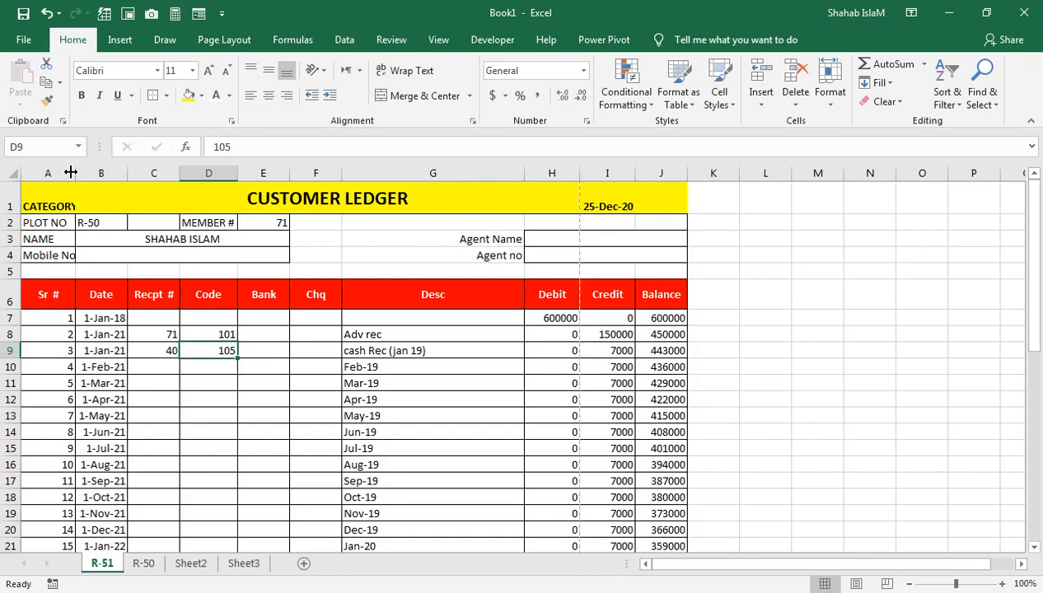
pyautogui.moveTo(183, 179)
pyautogui.mouseDown()
pyautogui.moveTo(166, 172)
pyautogui.moveTo(216, 172)
pyautogui.moveTo(202, 172)
pyautogui.mouseUp()
pyautogui.click(186, 194)
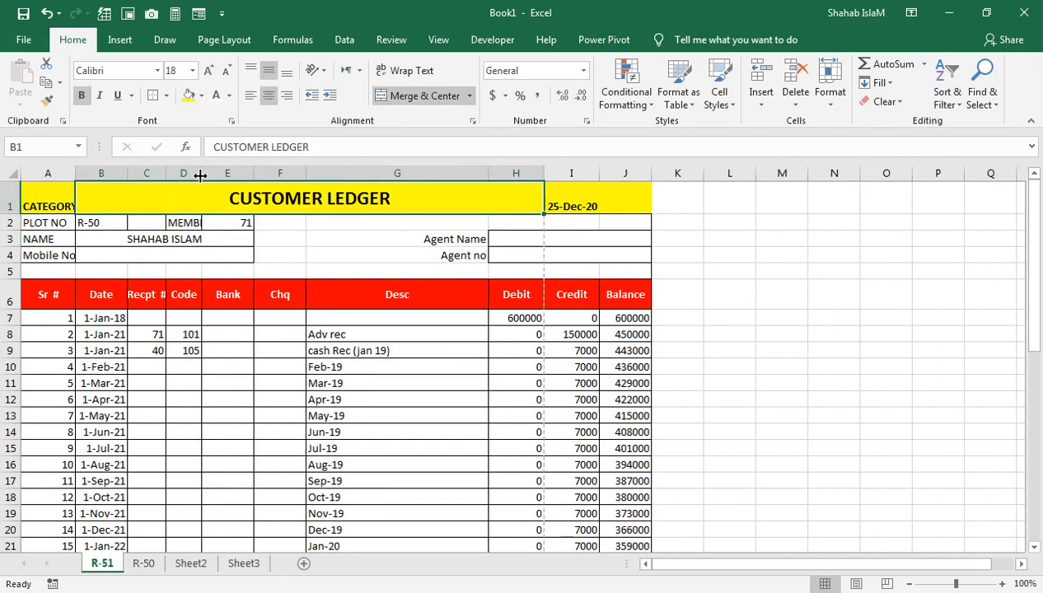
pyautogui.click(280, 290)
pyautogui.moveTo(487, 173); pyautogui.dragTo(409, 175)
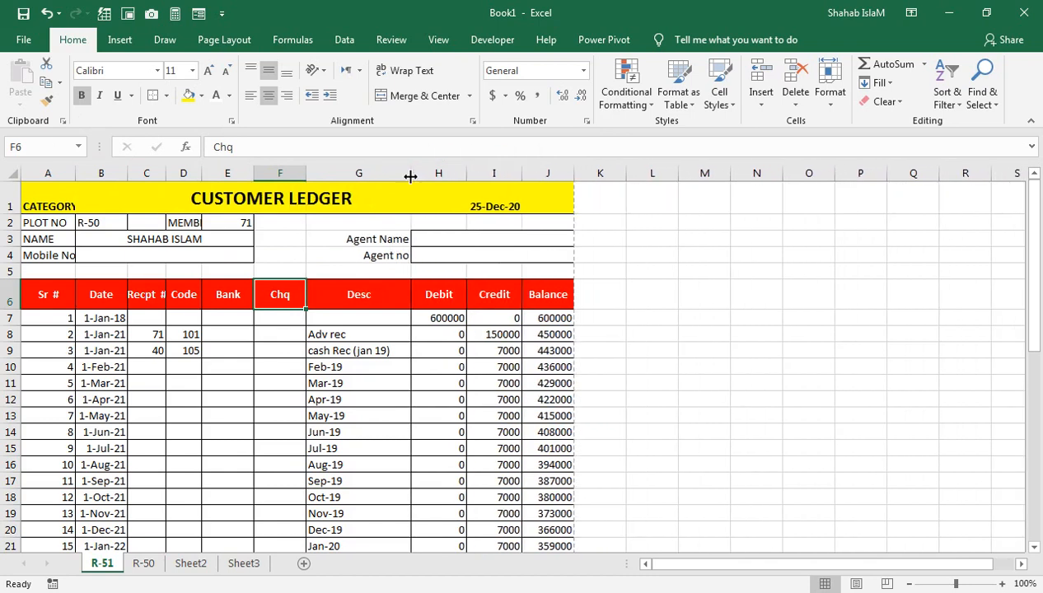
# Check the print preview to confirm the ledger now fits a single page
pyautogui.click(26, 40)
pyautogui.click(35, 260)
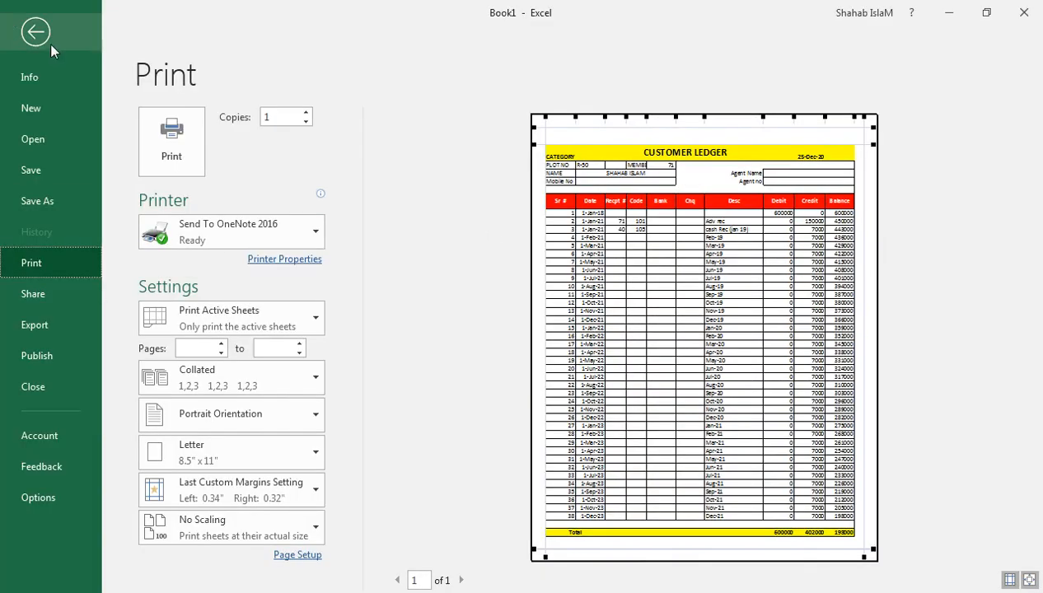
pyautogui.click(36, 32)
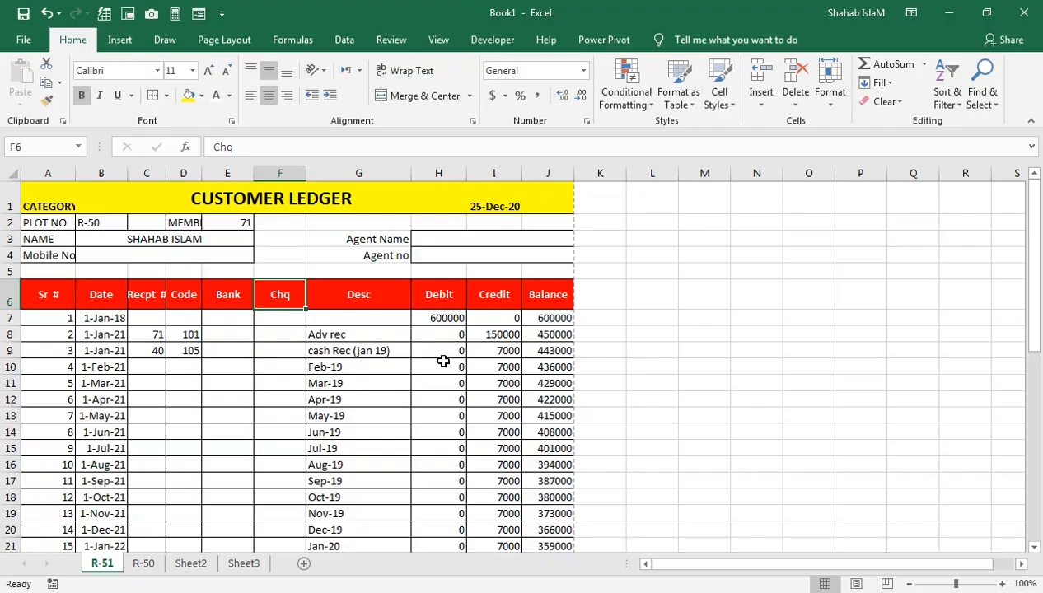
pyautogui.click(381, 377)
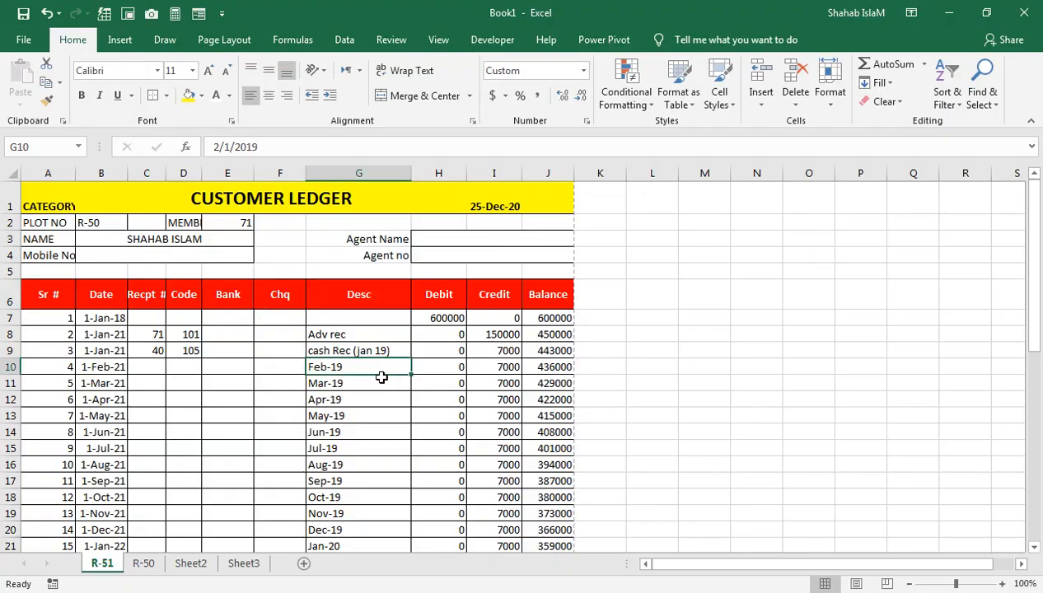